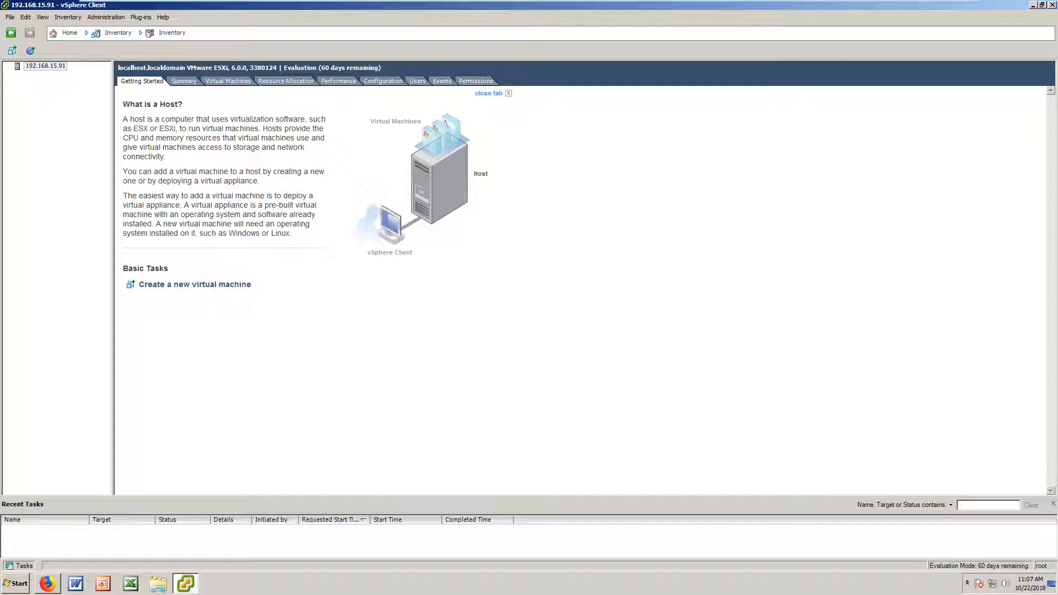
Step: Open the ESXi host's Configuration tab to see the empty Datastores list and the no-persistent-storage warning
{"action": "left_click", "coordinate": [384, 83]}
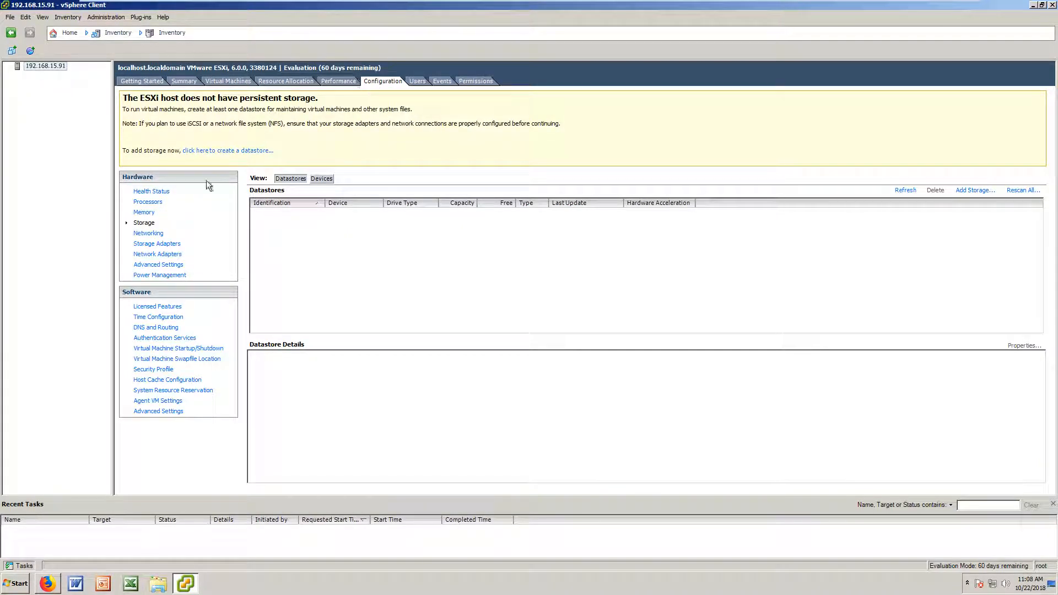
Step: Review the host's health status, processors, memory and storage, then launch the Add Storage wizard
{"action": "left_click", "coordinate": [167, 194]}
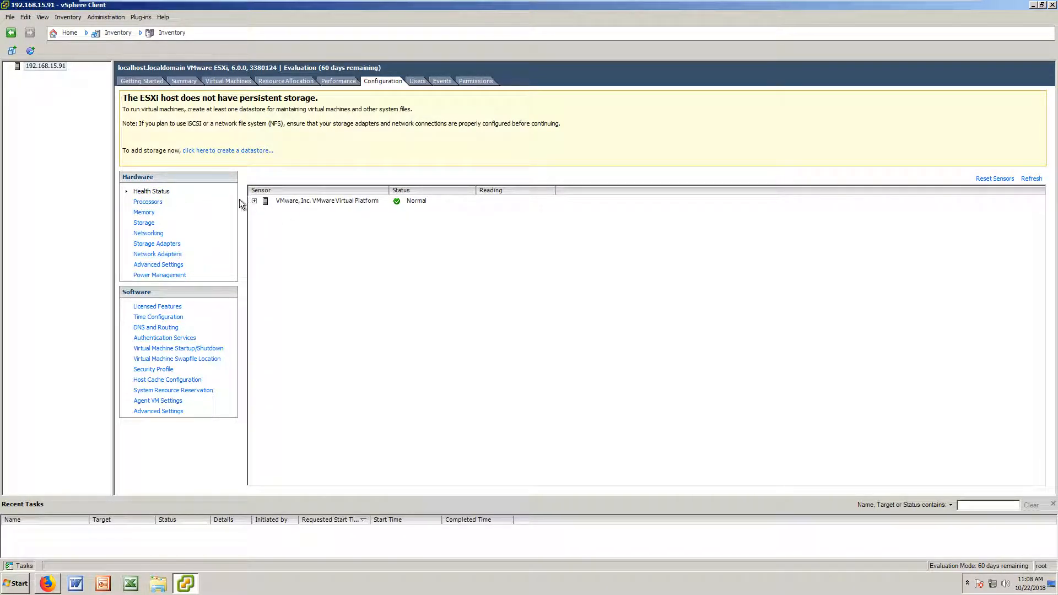
{"action": "left_click", "coordinate": [147, 202]}
{"action": "left_click", "coordinate": [145, 214]}
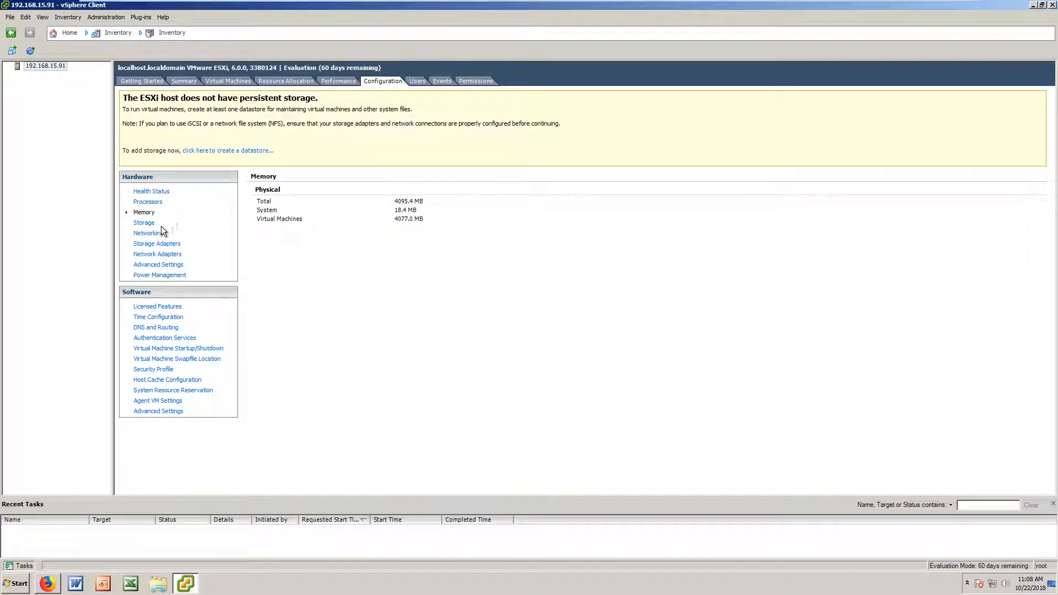
{"action": "left_click", "coordinate": [145, 223]}
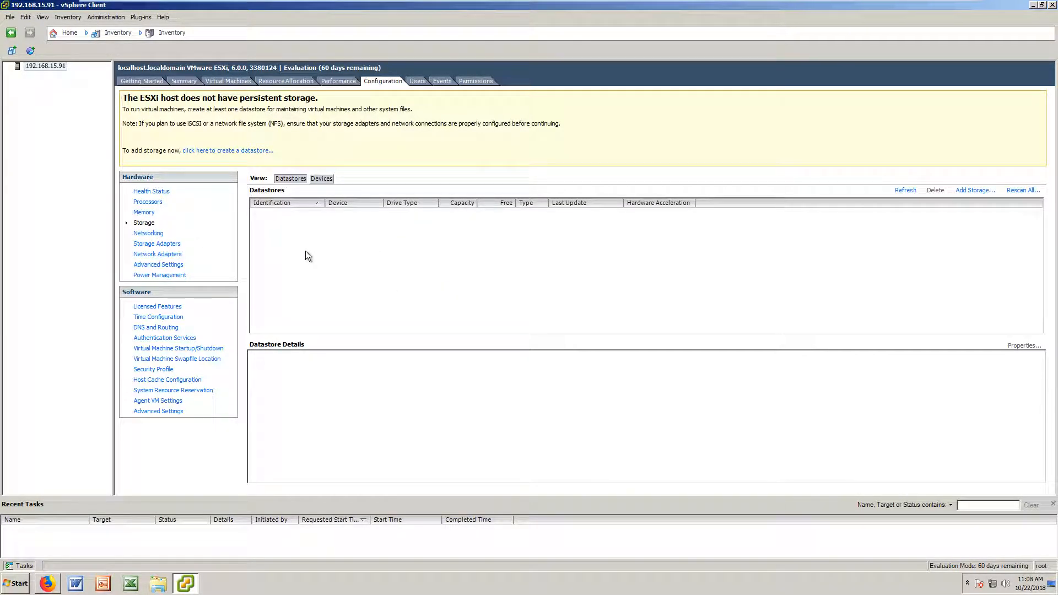
{"action": "left_click", "coordinate": [971, 191]}
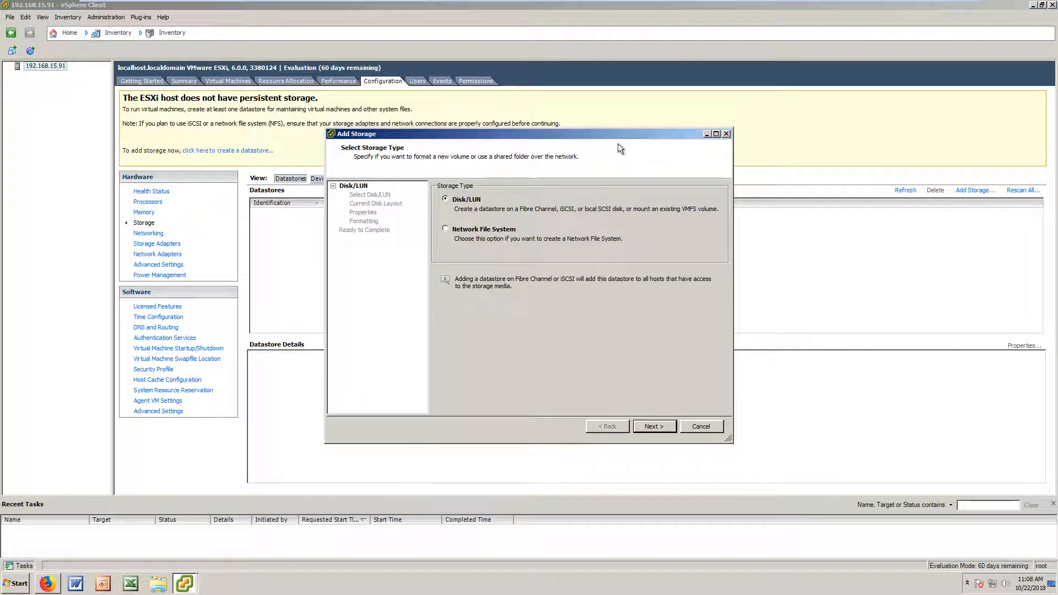
Step: Keep Disk/LUN, select the 40 GB vmhba1:C0:T1:L0 disk, and accept its current disk layout
{"action": "left_click", "coordinate": [657, 424]}
{"action": "left_click", "coordinate": [552, 205]}
{"action": "left_click_drag", "start_coordinate": [588, 136], "coordinate": [694, 151]}
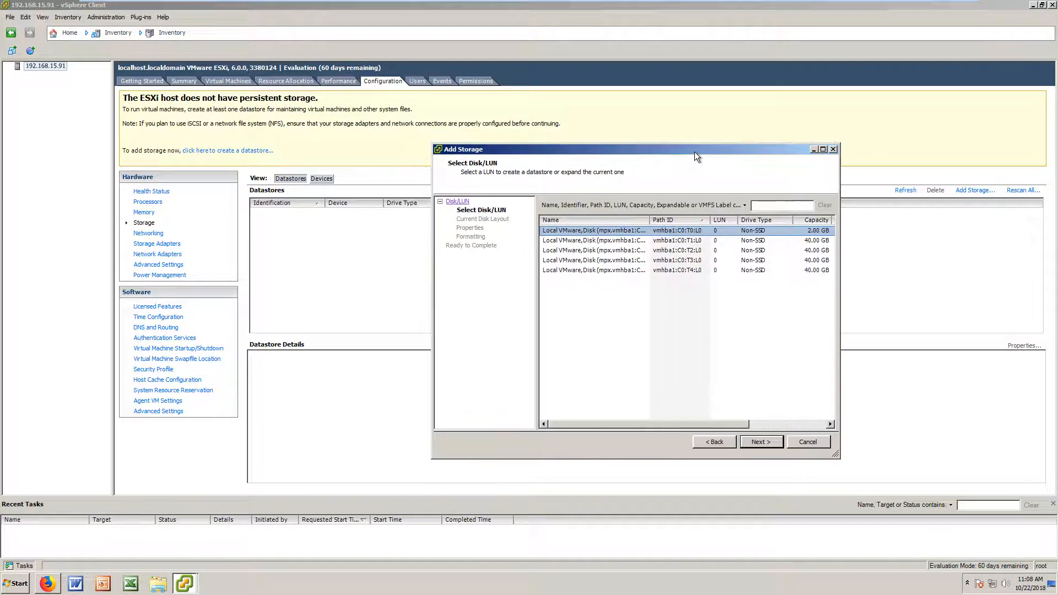
{"action": "left_click", "coordinate": [639, 251]}
{"action": "left_click", "coordinate": [642, 241]}
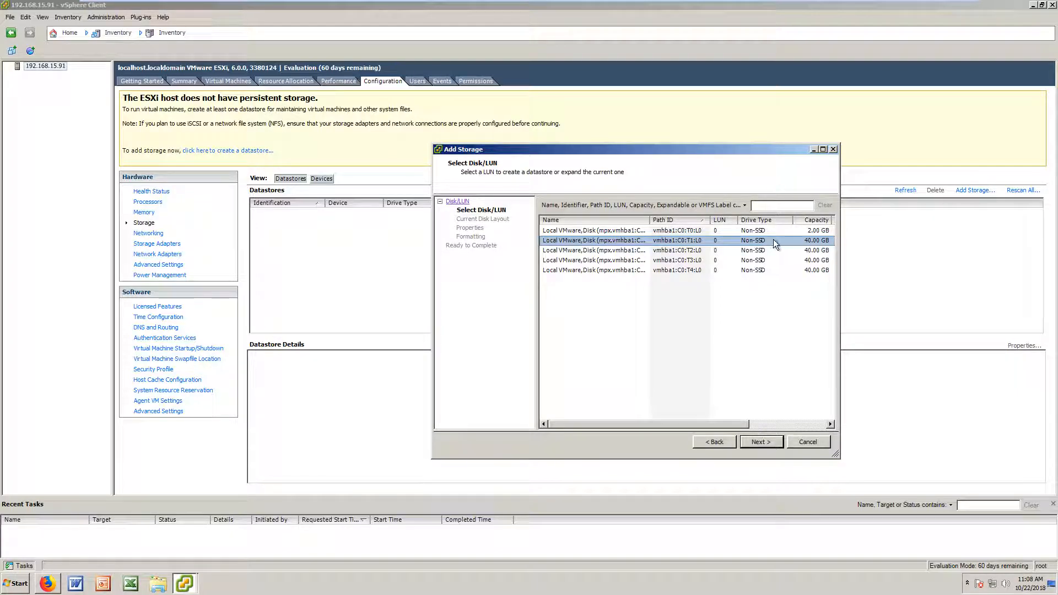
{"action": "left_click_drag", "start_coordinate": [706, 151], "coordinate": [728, 148]}
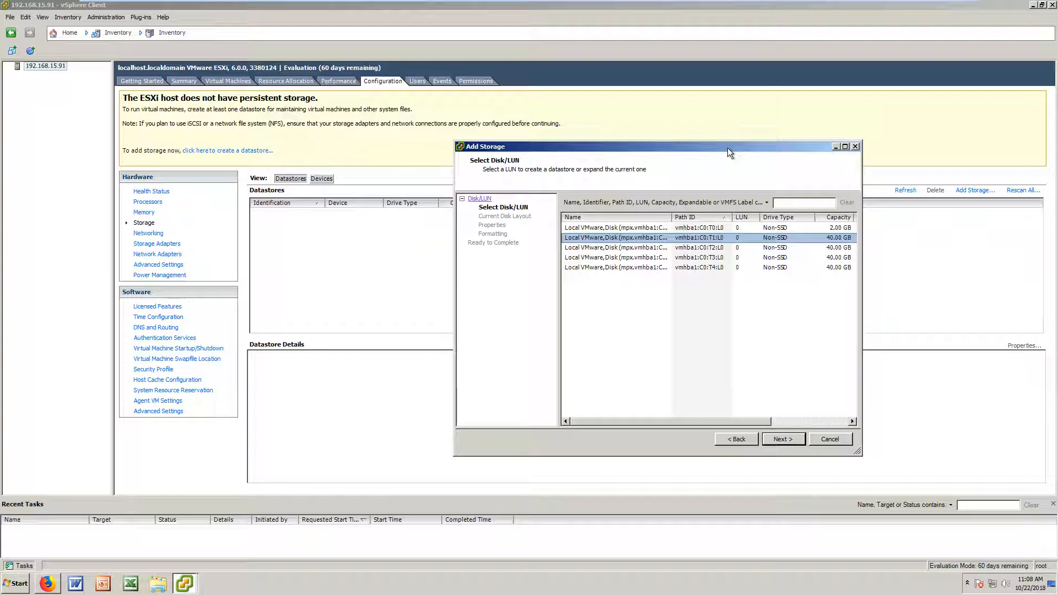
{"action": "left_click", "coordinate": [774, 439]}
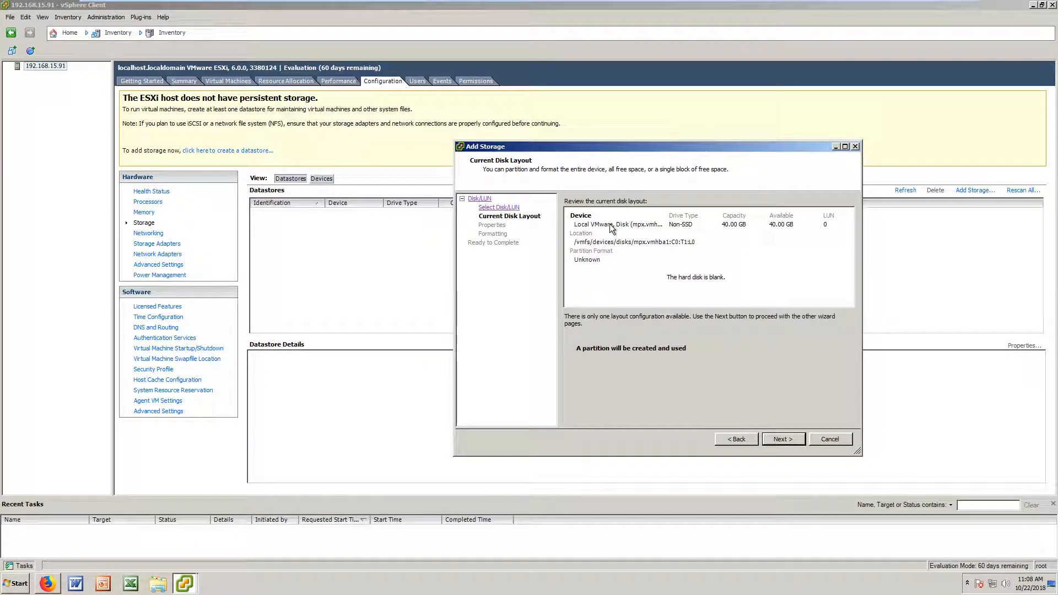
{"action": "mouse_move", "coordinate": [647, 147]}
{"action": "left_mouse_down"}
{"action": "mouse_move", "coordinate": [706, 171]}
{"action": "mouse_move", "coordinate": [654, 140]}
{"action": "left_mouse_up"}
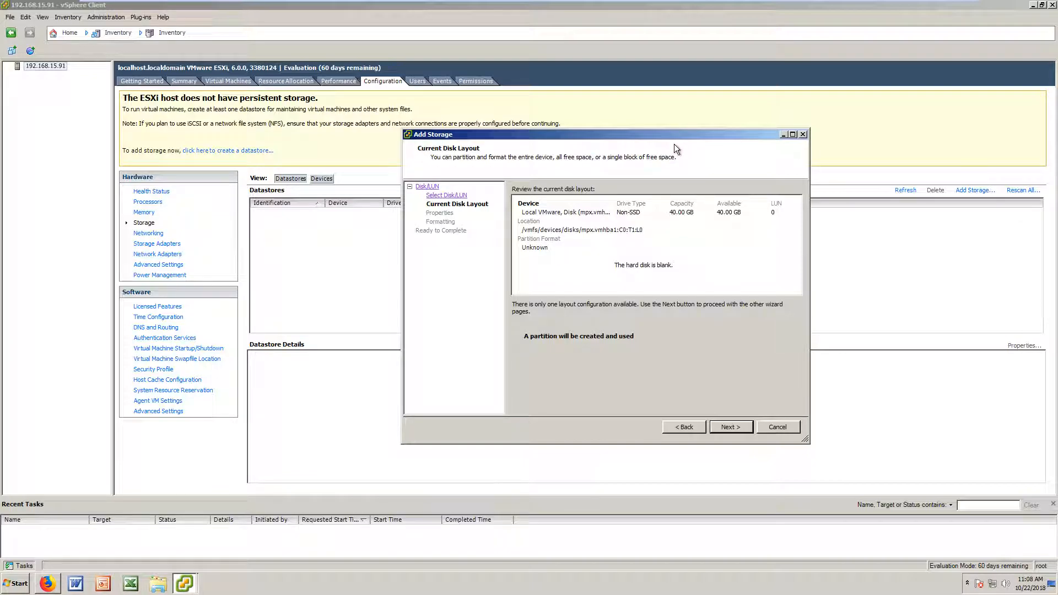
{"action": "left_click_drag", "start_coordinate": [687, 133], "coordinate": [714, 134]}
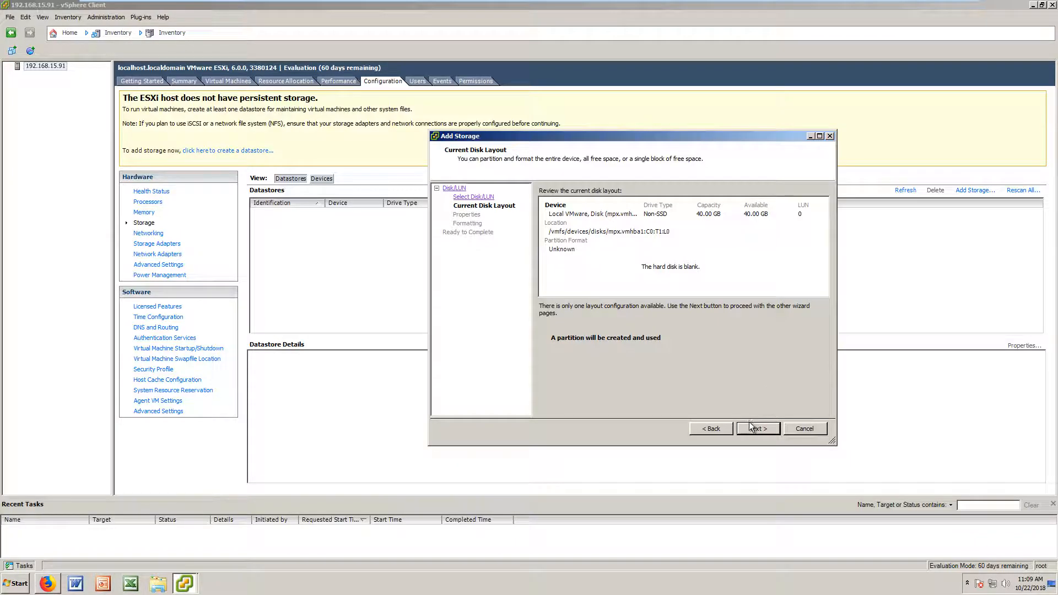
{"action": "left_click", "coordinate": [752, 428]}
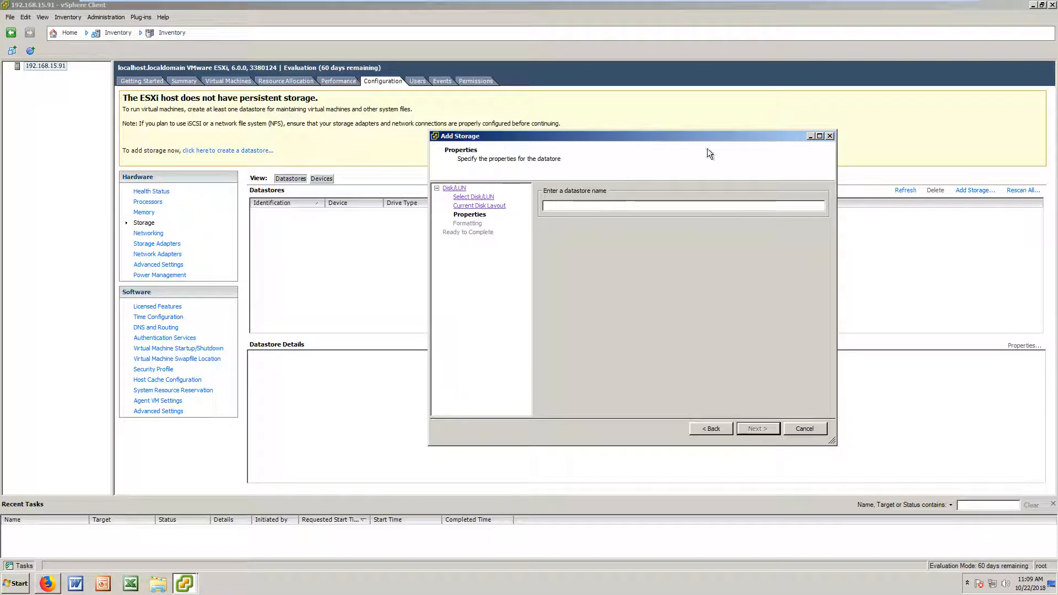
Step: Name the new datastore Web
{"action": "left_click_drag", "start_coordinate": [706, 137], "coordinate": [760, 169]}
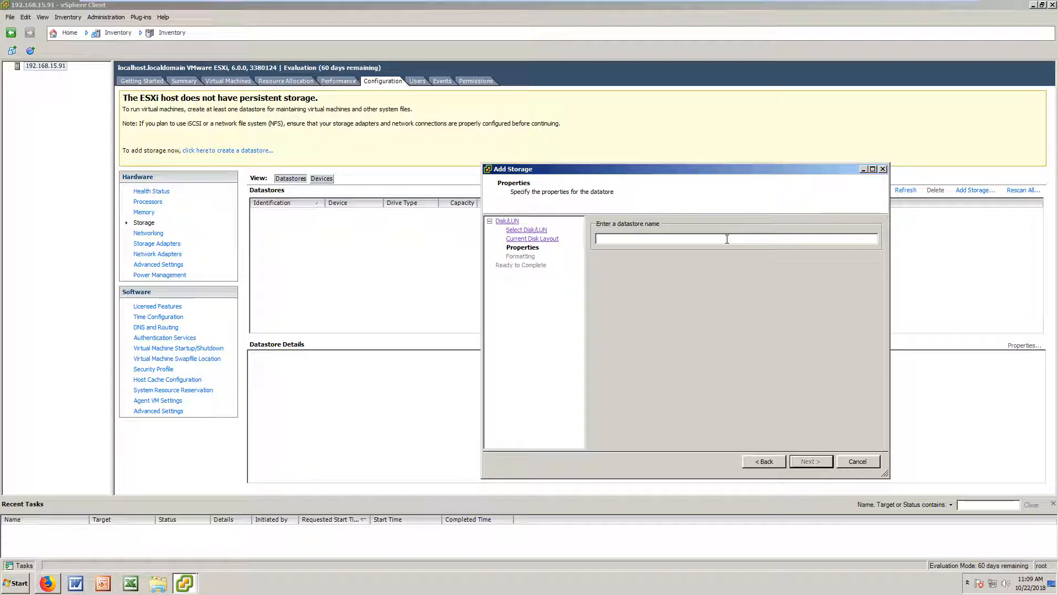
{"action": "type", "text": "L"}
{"action": "key", "text": "BackSpace"}
{"action": "type", "text": "Web"}
{"action": "left_click_drag", "start_coordinate": [758, 167], "coordinate": [715, 161]}
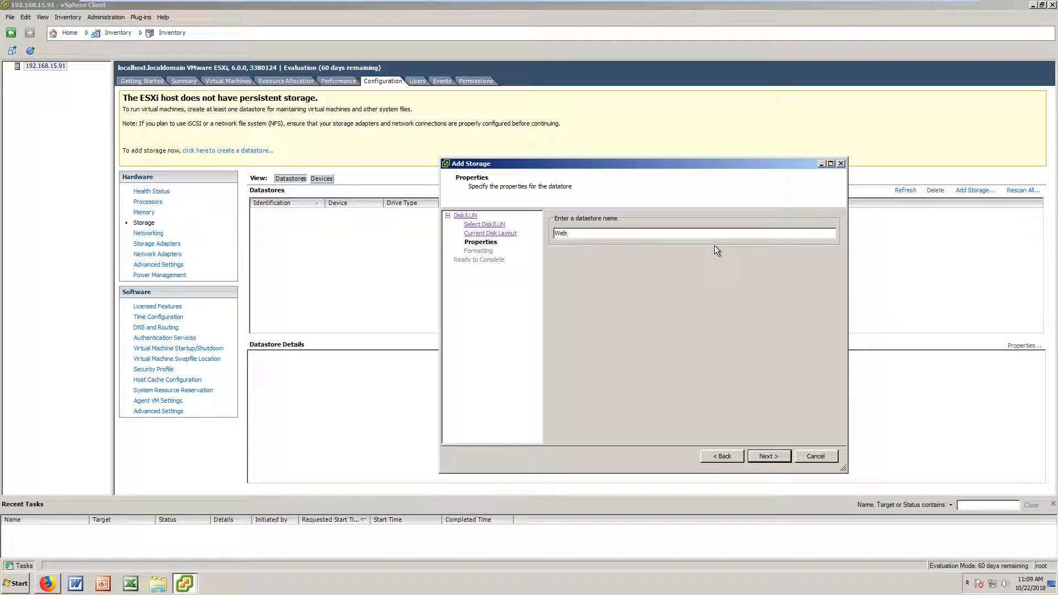
{"action": "left_click_drag", "start_coordinate": [697, 164], "coordinate": [741, 171]}
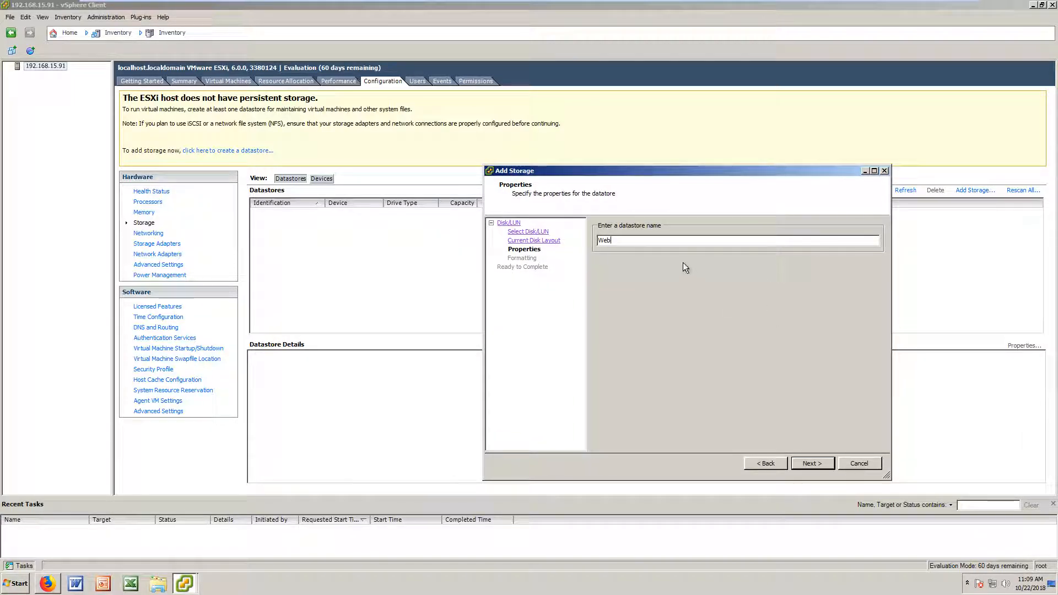
{"action": "left_click", "coordinate": [810, 462]}
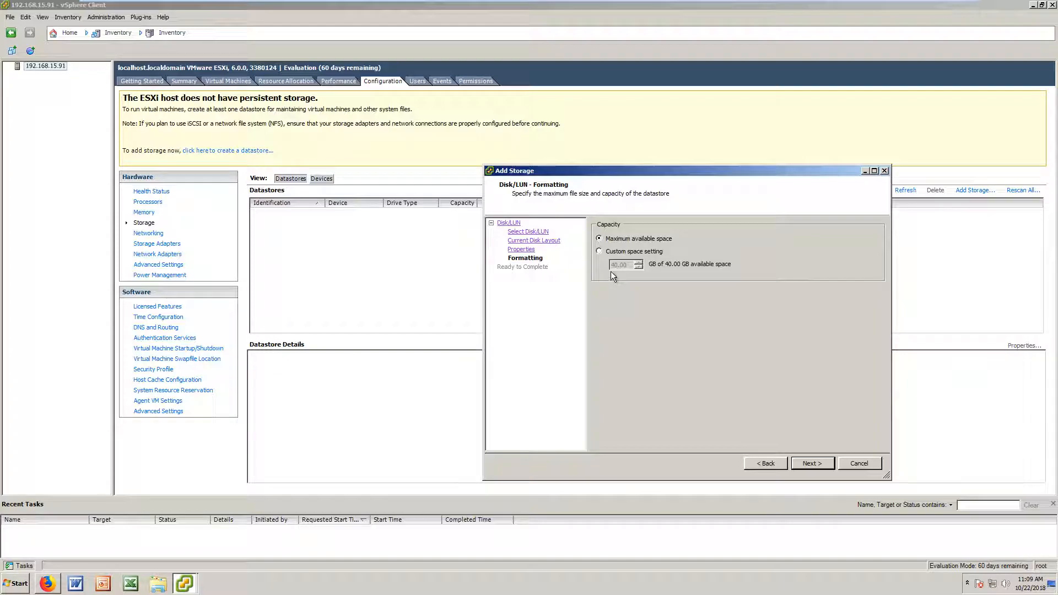
Step: Give the Web datastore maximum available space and finish the wizard
{"action": "left_click_drag", "start_coordinate": [676, 173], "coordinate": [706, 148]}
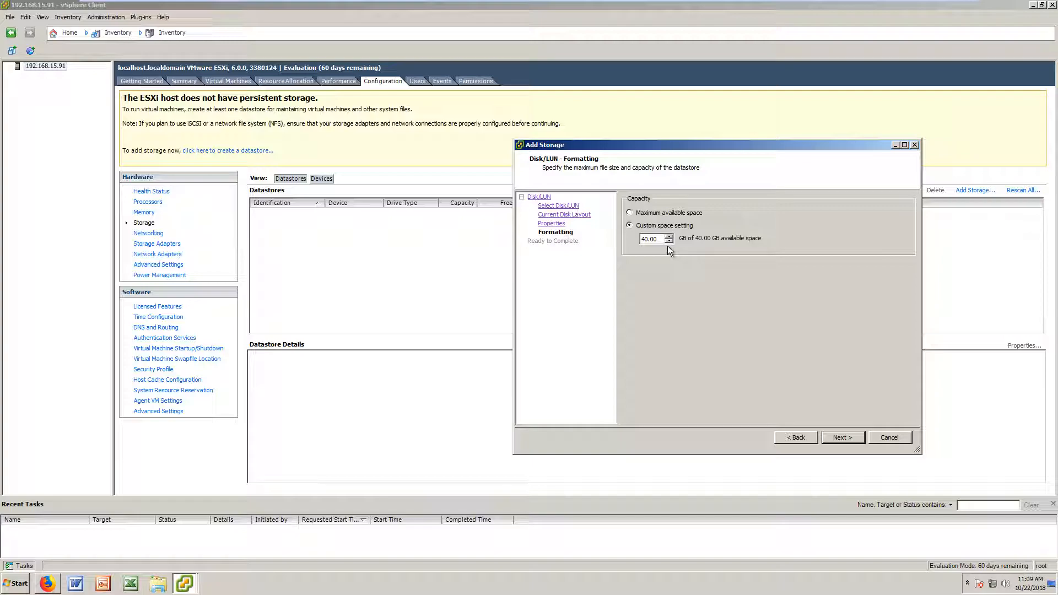
{"action": "left_click", "coordinate": [629, 213]}
{"action": "left_click_drag", "start_coordinate": [677, 158], "coordinate": [676, 164]}
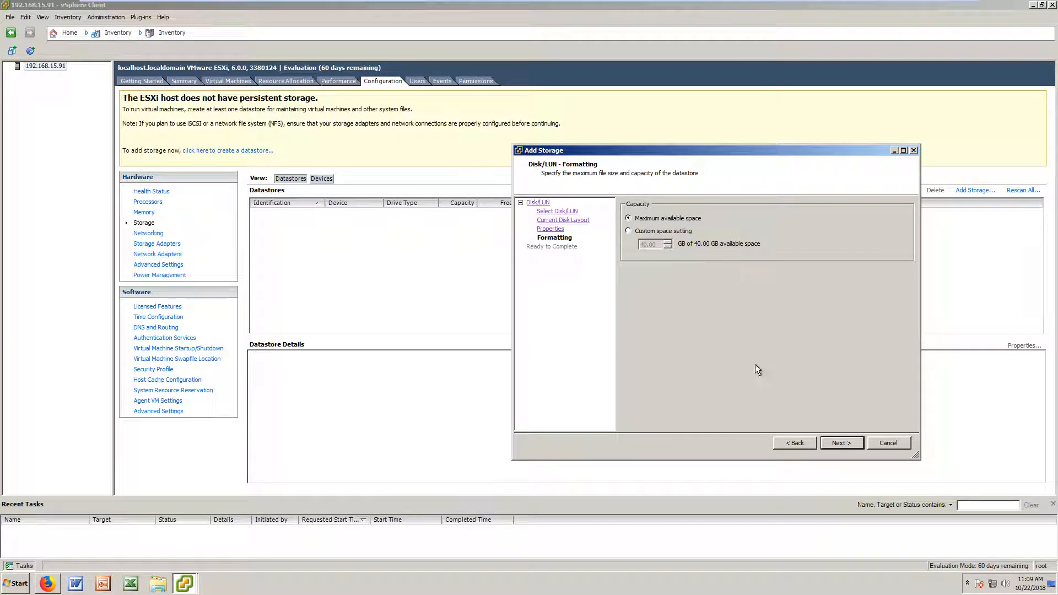
{"action": "left_click", "coordinate": [840, 444]}
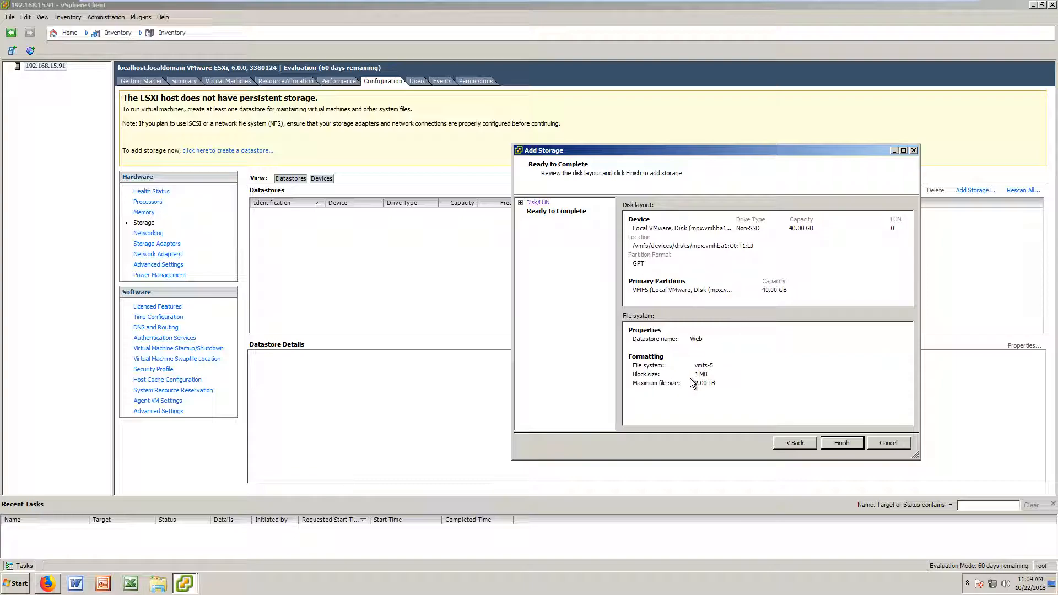
{"action": "left_click", "coordinate": [842, 443]}
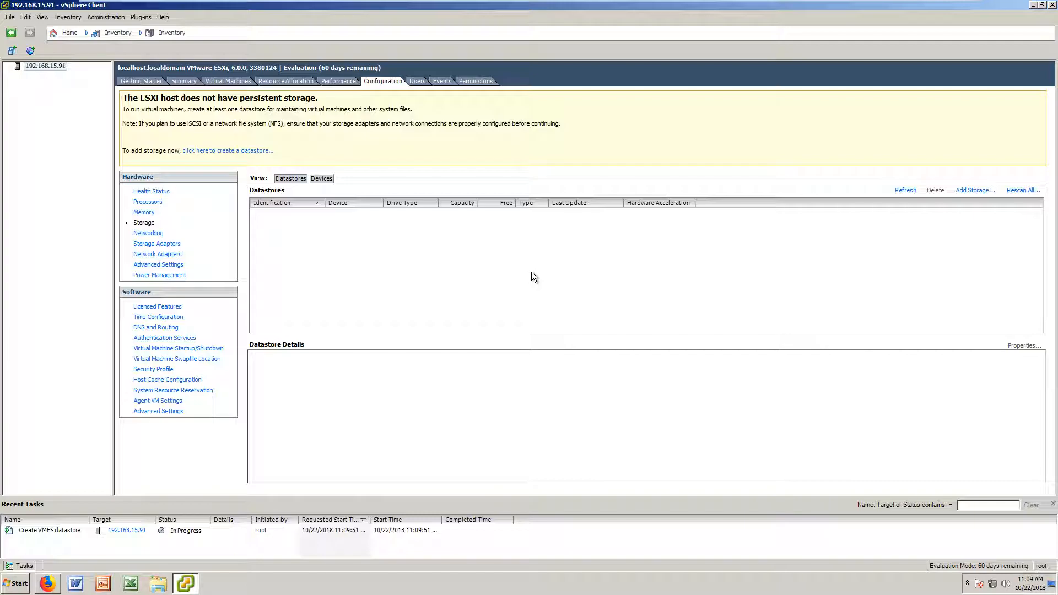
Step: Check the completed task and the 39.75 GB Web datastore details, then start Add Storage again
{"action": "left_click", "coordinate": [419, 530]}
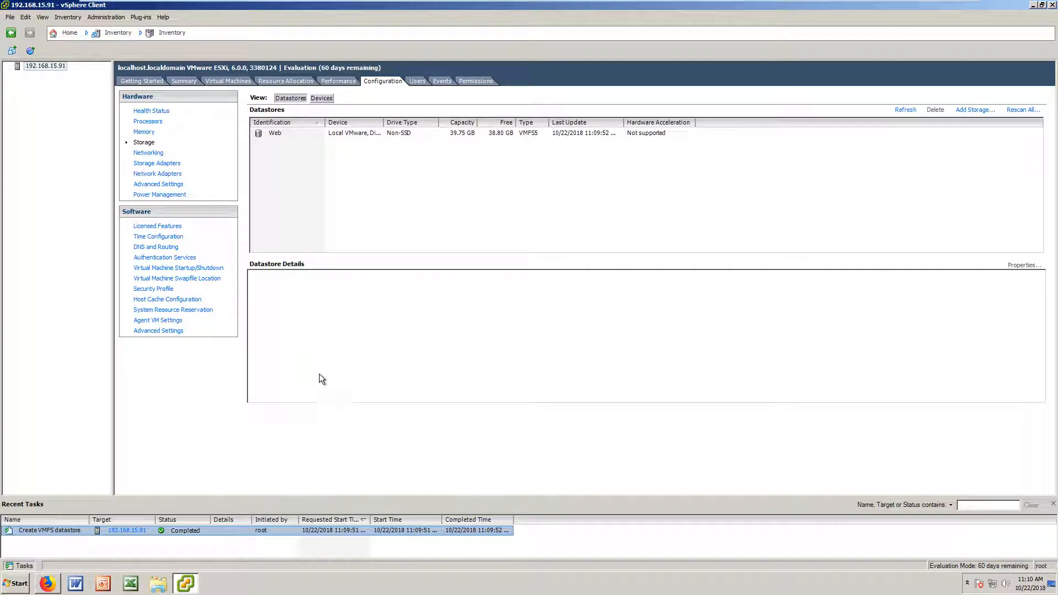
{"action": "left_click", "coordinate": [371, 135]}
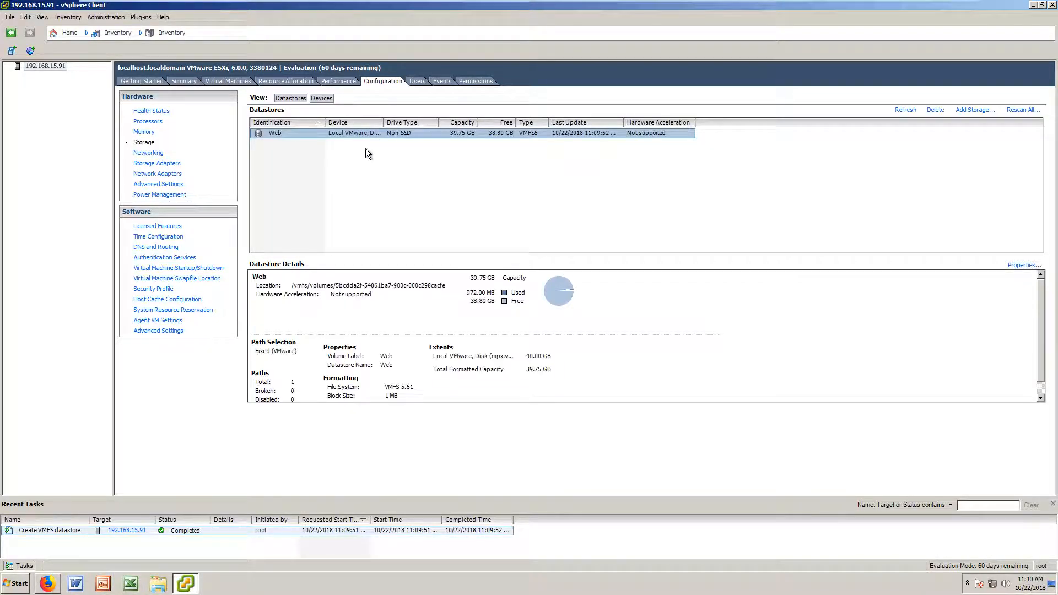
{"action": "right_click", "coordinate": [333, 132]}
{"action": "left_click", "coordinate": [314, 133]}
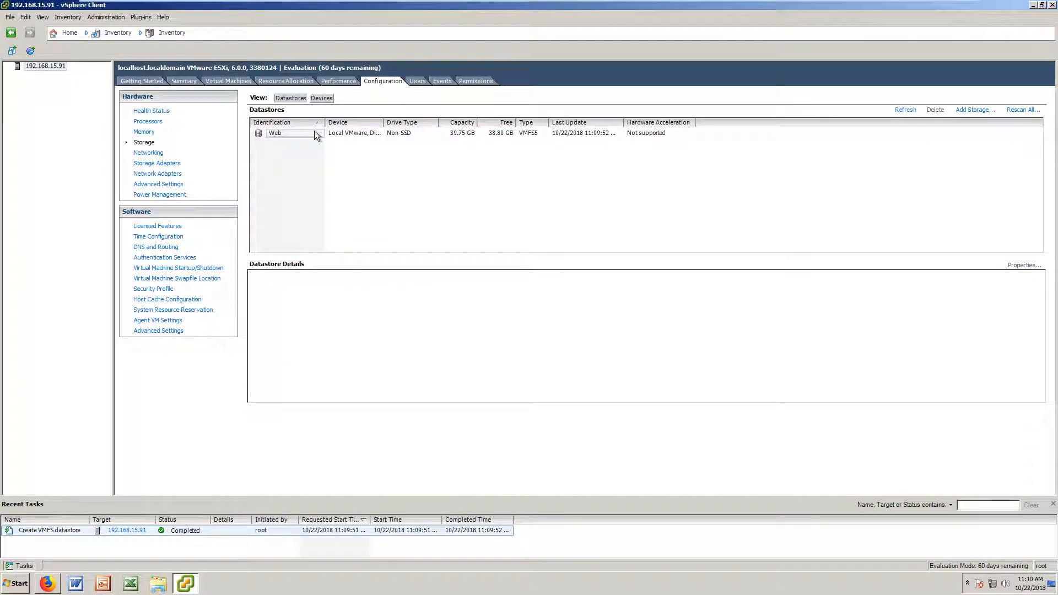
{"action": "right_click", "coordinate": [267, 132]}
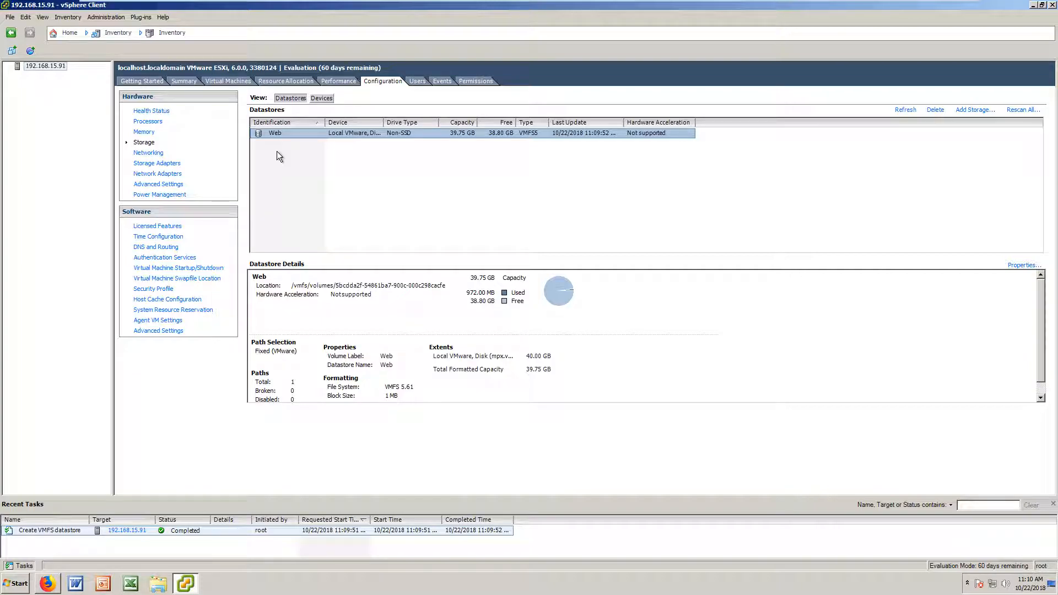
{"action": "left_click", "coordinate": [986, 110]}
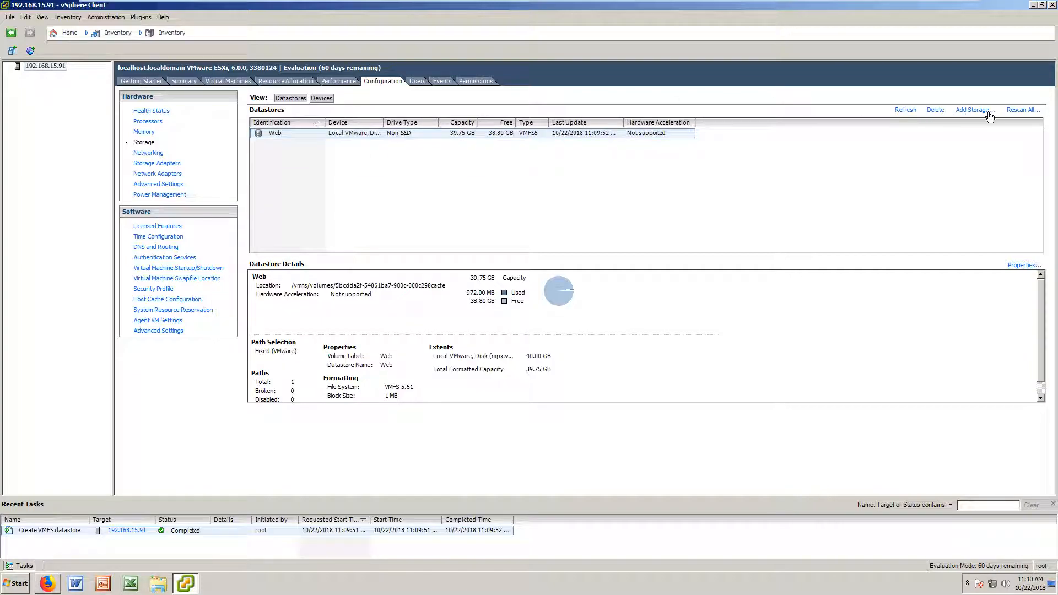
Step: Choose Disk/LUN, select the blank 40 GB vmhba1:C0:T2:L0 disk, and accept its layout
{"action": "left_click_drag", "start_coordinate": [560, 140], "coordinate": [691, 180]}
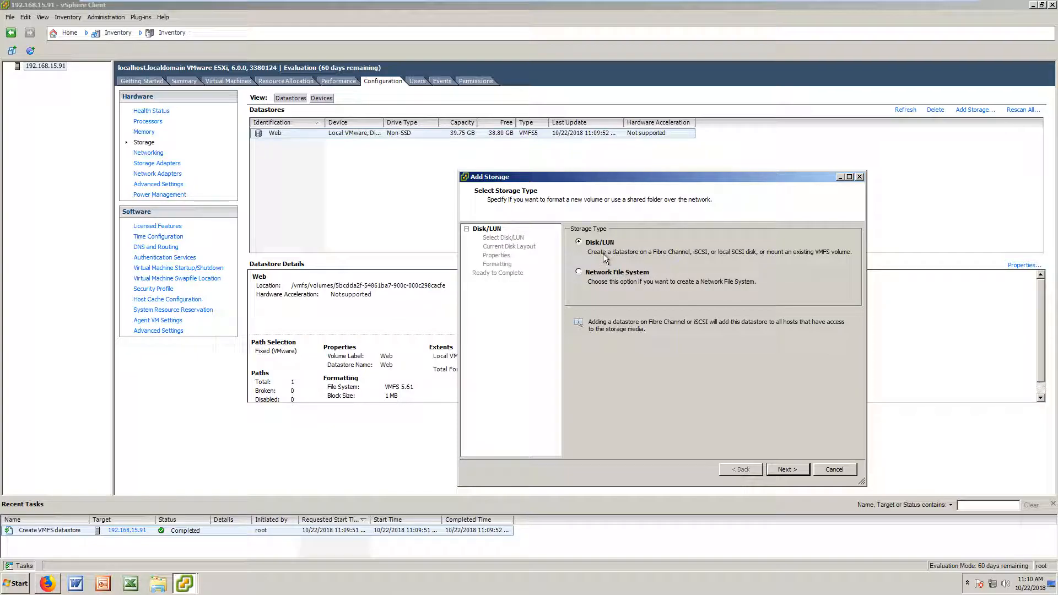
{"action": "left_click", "coordinate": [788, 469]}
{"action": "left_click", "coordinate": [655, 277]}
{"action": "left_click", "coordinate": [655, 286]}
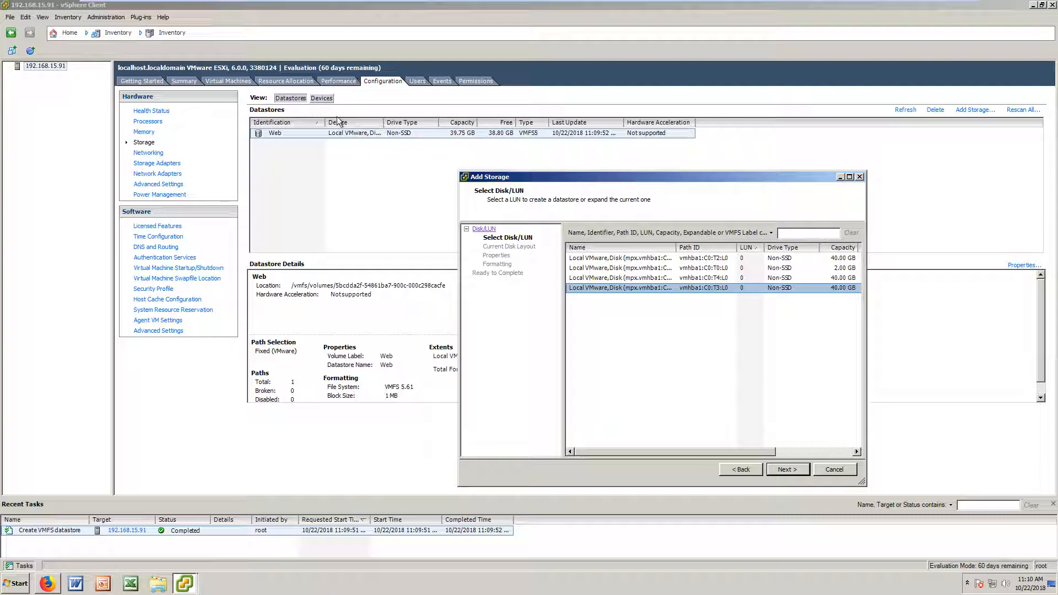
{"action": "left_click", "coordinate": [620, 259]}
{"action": "left_click", "coordinate": [619, 271]}
{"action": "left_click", "coordinate": [642, 248]}
{"action": "left_click", "coordinate": [716, 278]}
{"action": "left_click", "coordinate": [713, 269]}
{"action": "left_click", "coordinate": [787, 469]}
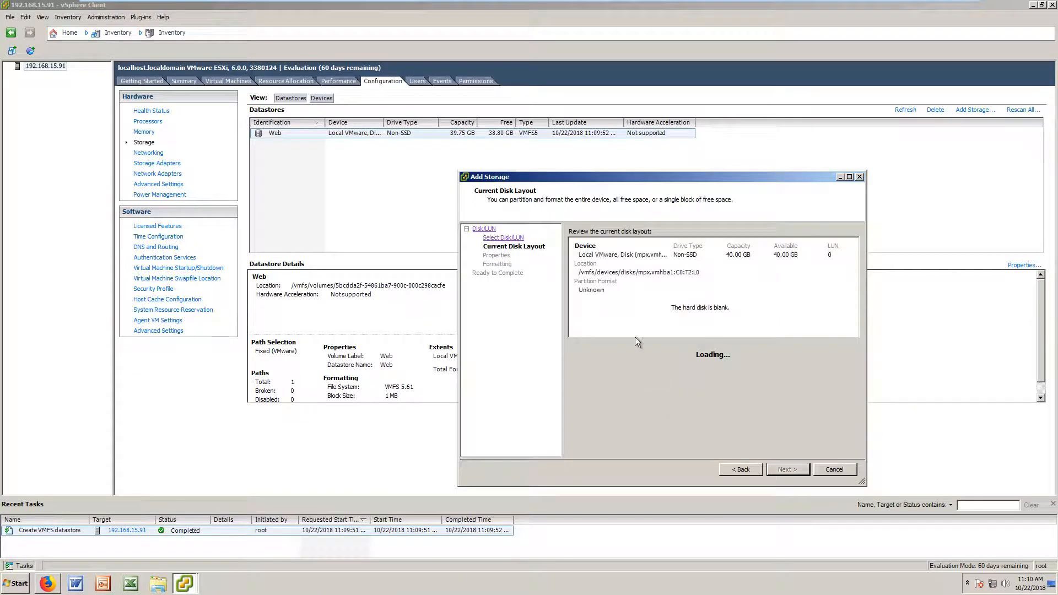
{"action": "left_click", "coordinate": [780, 470]}
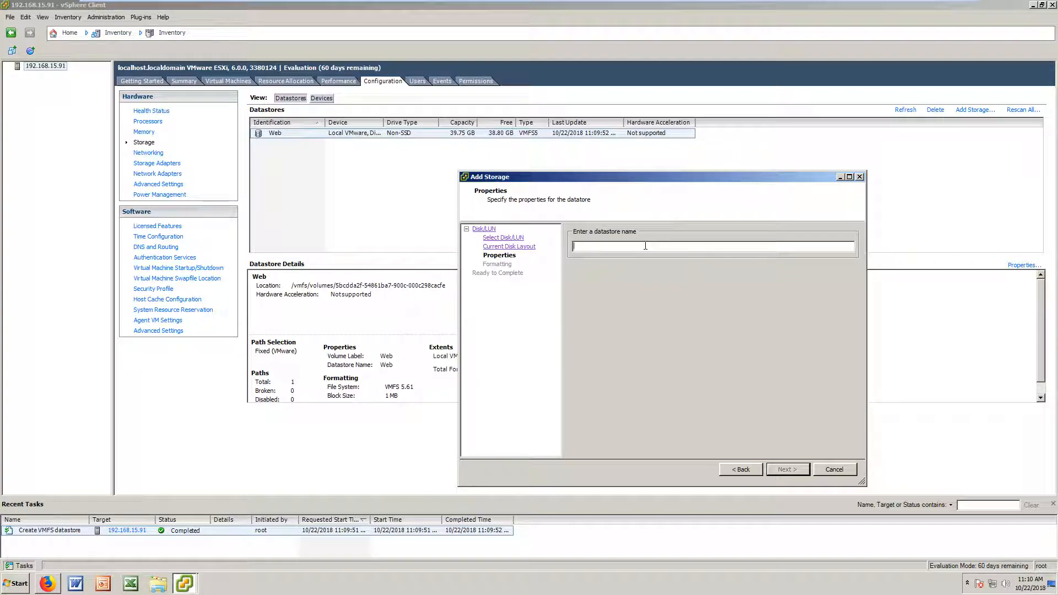
Step: Name the datastore 'DHCP / Firewall' and finish, which fails with a directory path error
{"action": "type", "text": "DHCP / Firewall"}
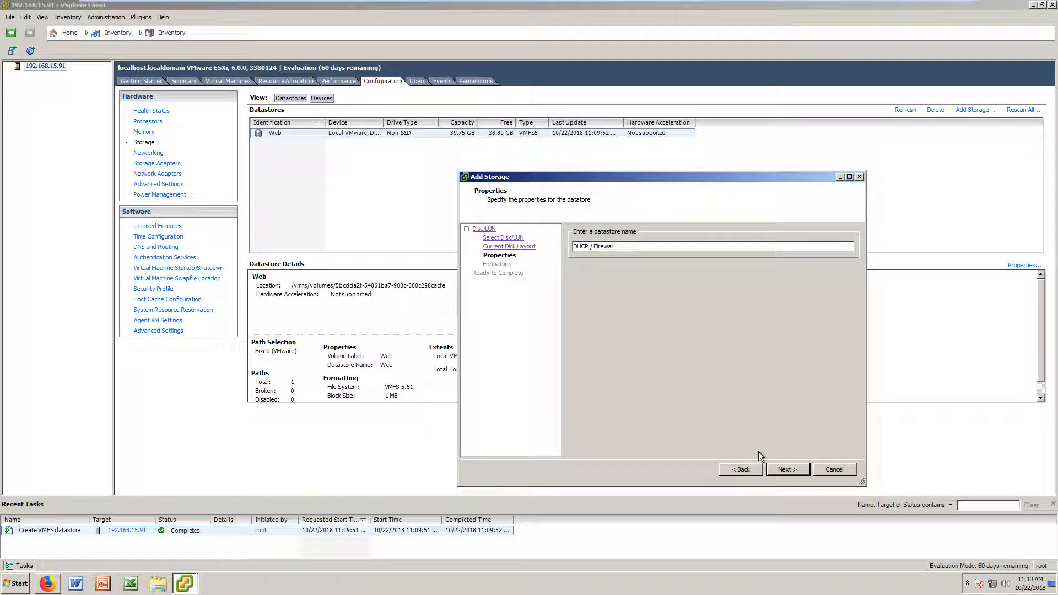
{"action": "left_click", "coordinate": [785, 469]}
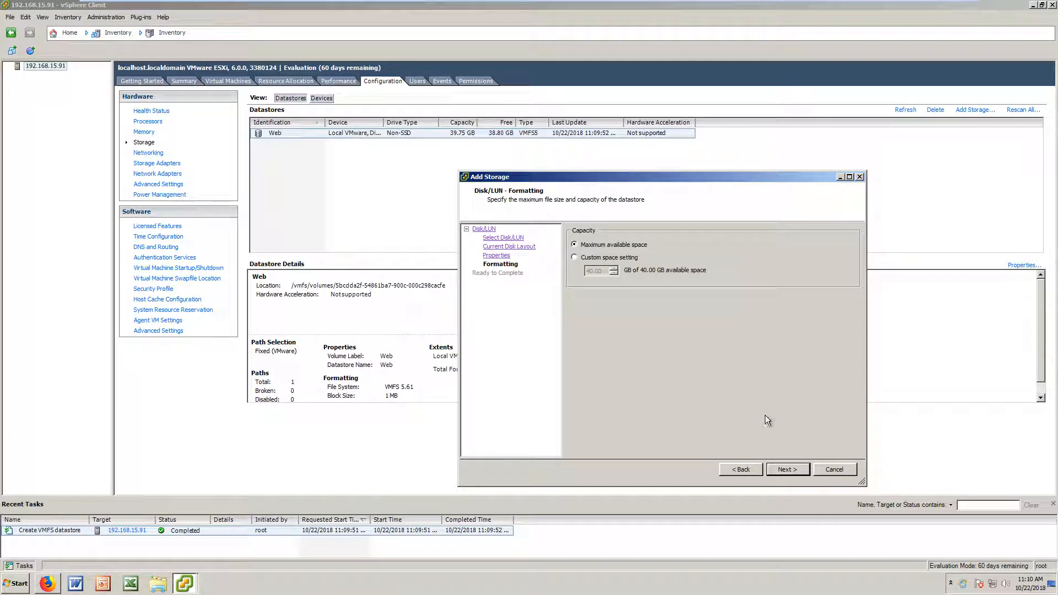
{"action": "left_click", "coordinate": [788, 470]}
{"action": "left_click", "coordinate": [783, 472]}
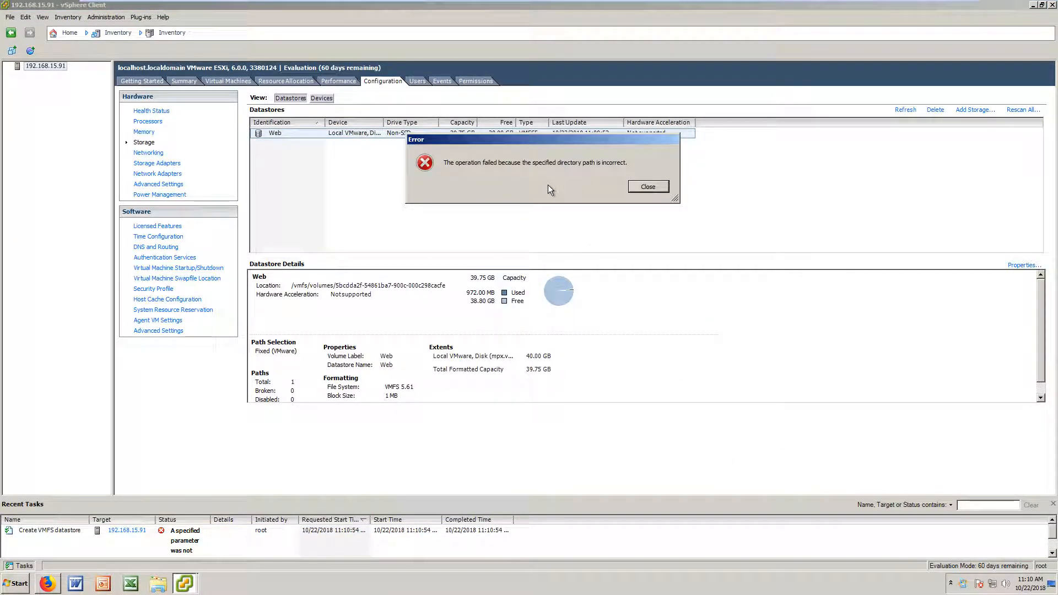
Step: Dismiss the path error and rerun Add Storage on the blank 40 GB C0:T2:L0 disk
{"action": "left_click", "coordinate": [649, 187]}
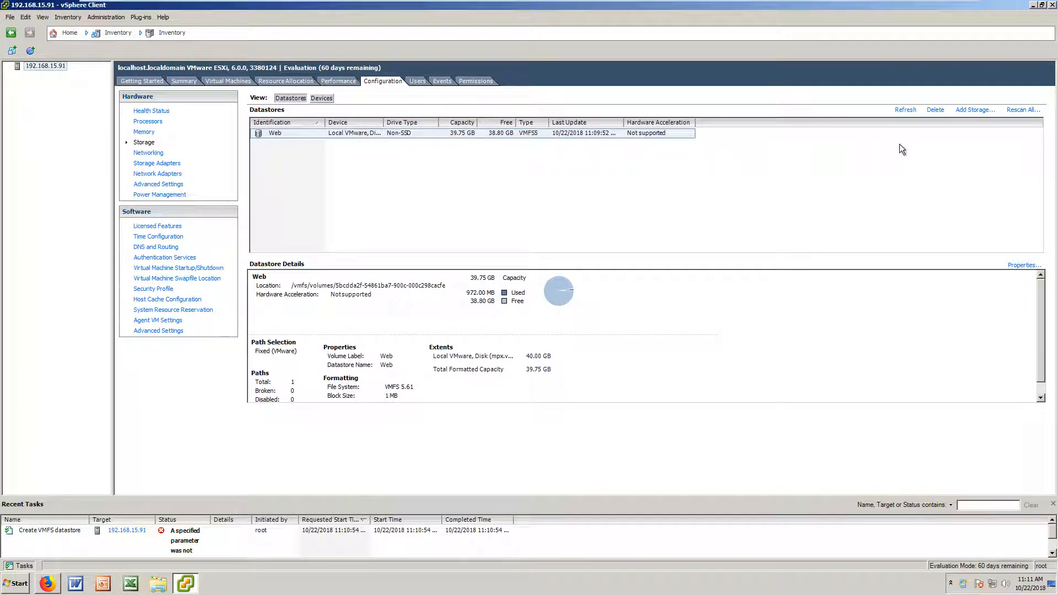
{"action": "left_click", "coordinate": [965, 112]}
{"action": "left_click", "coordinate": [655, 426]}
{"action": "left_click", "coordinate": [551, 216]}
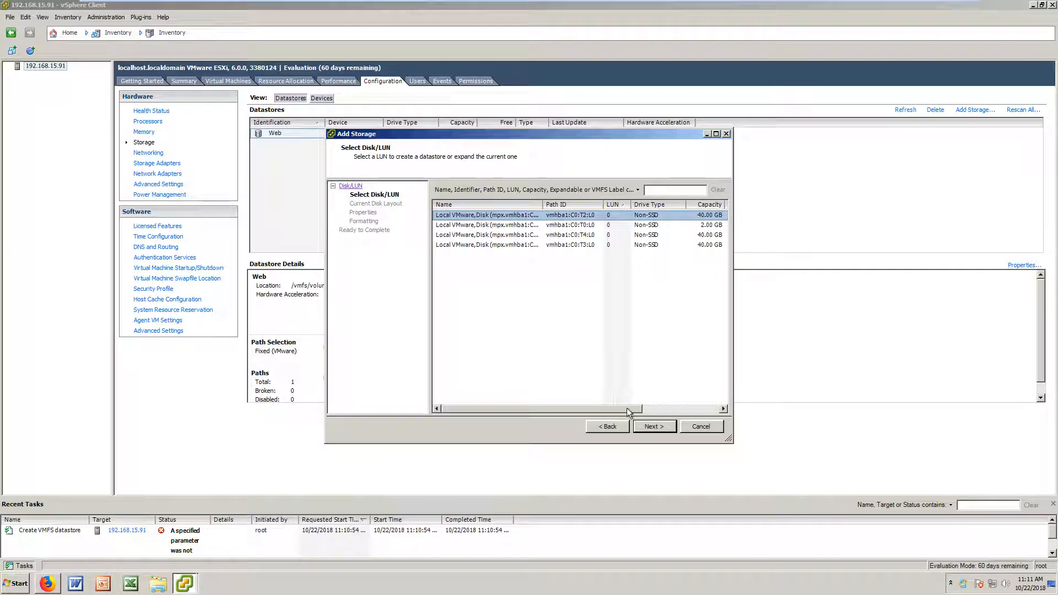
{"action": "left_click", "coordinate": [653, 427]}
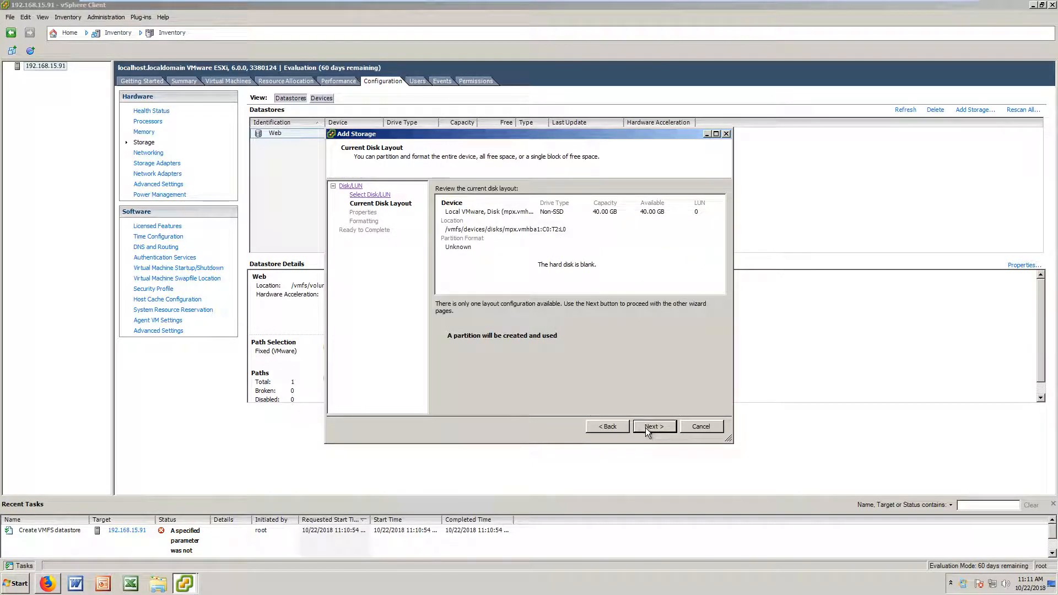
{"action": "left_click", "coordinate": [645, 427]}
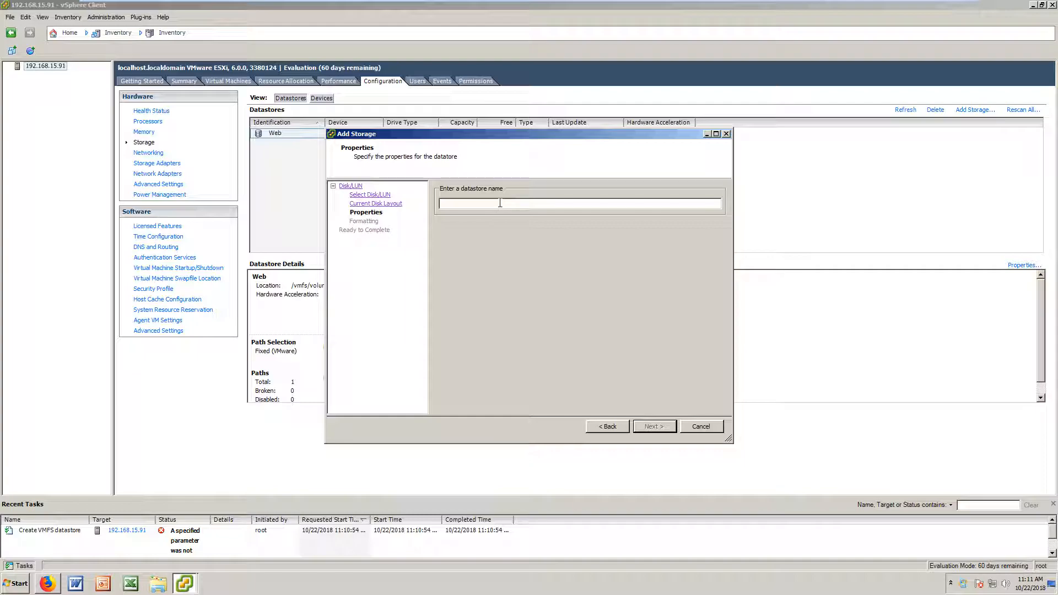
Step: Name the datastore DHCPandDNS and create it with maximum available space
{"action": "type", "text": "DHPC"}
{"action": "key", "text": "BackSpace"}
{"action": "key", "text": "BackSpace"}
{"action": "type", "text": "CPandFD"}
{"action": "key", "text": "BackSpace"}
{"action": "key", "text": "BackSpace"}
{"action": "type", "text": "DNS"}
{"action": "left_click", "coordinate": [650, 425]}
{"action": "left_click", "coordinate": [635, 430]}
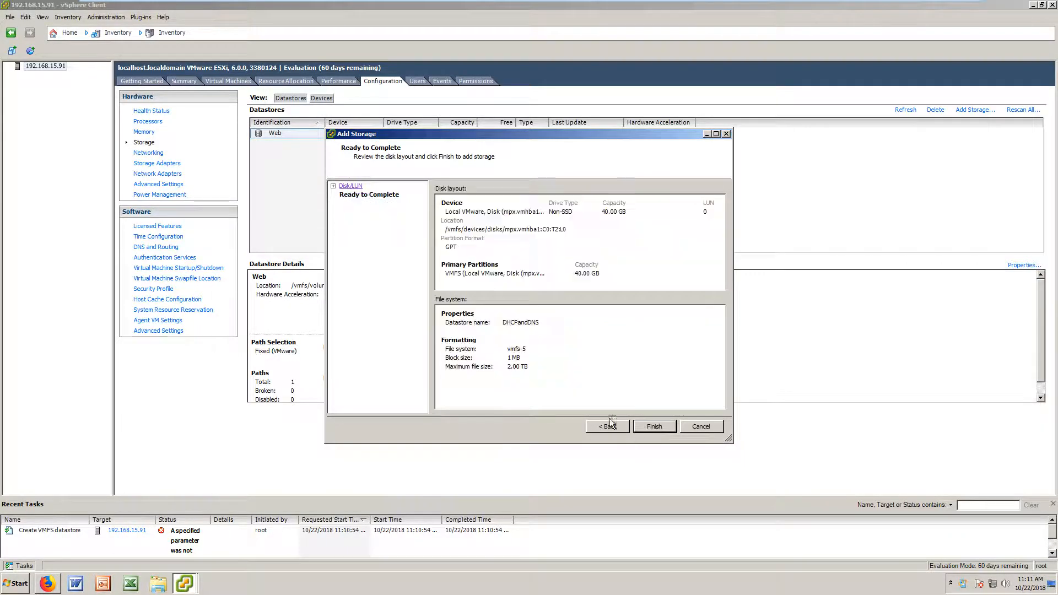
{"action": "left_click", "coordinate": [654, 426]}
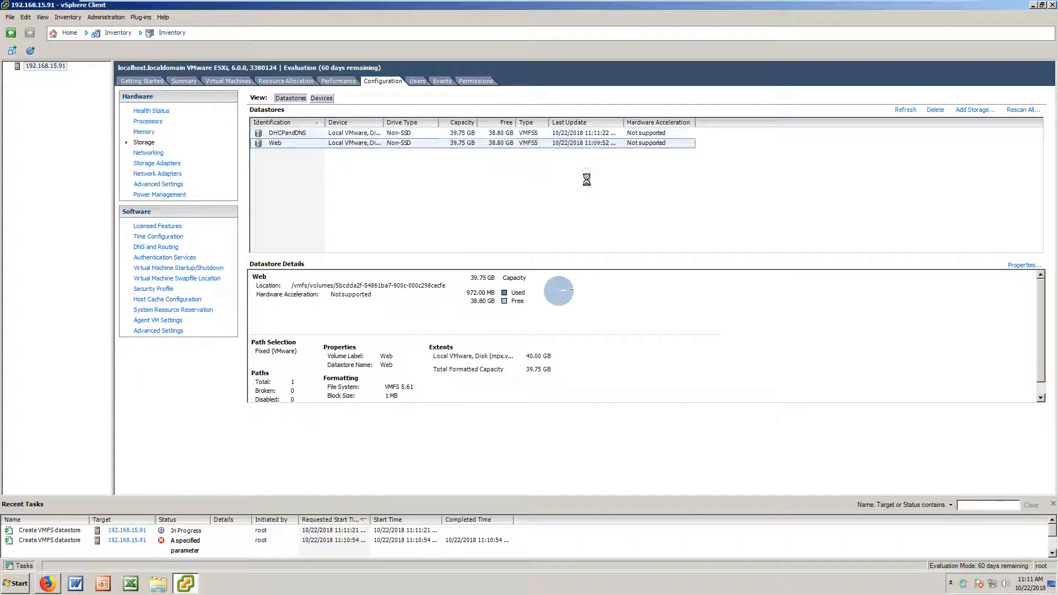
Step: Cancel the accidental Web rename and start Add Storage on the blank 40 GB C0:T3:L0 disk
{"action": "left_click", "coordinate": [321, 143]}
{"action": "left_click", "coordinate": [354, 187]}
{"action": "left_click", "coordinate": [291, 134]}
{"action": "left_click", "coordinate": [353, 197]}
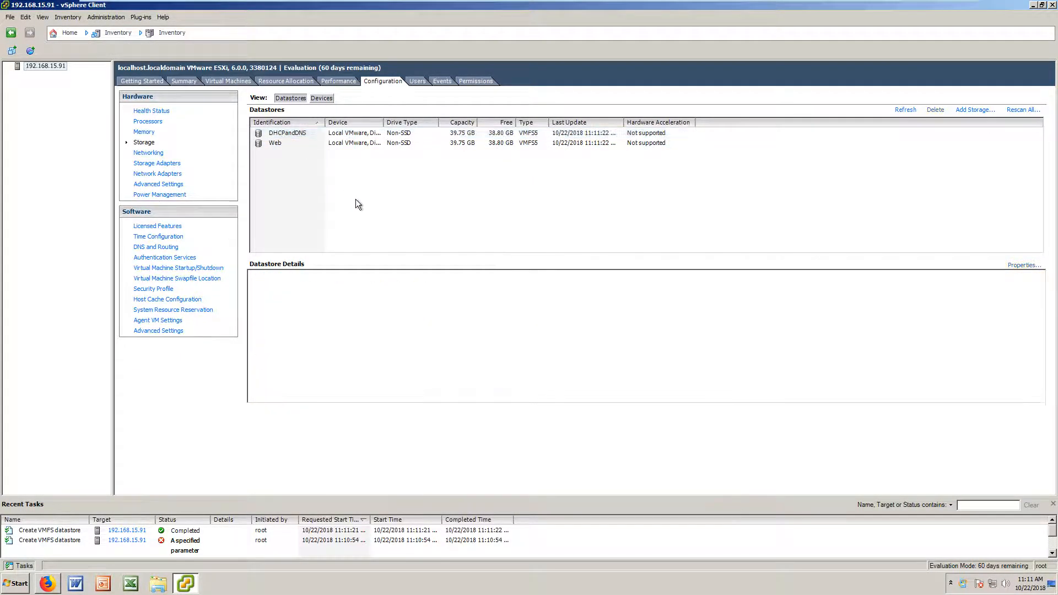
{"action": "left_click", "coordinate": [966, 112]}
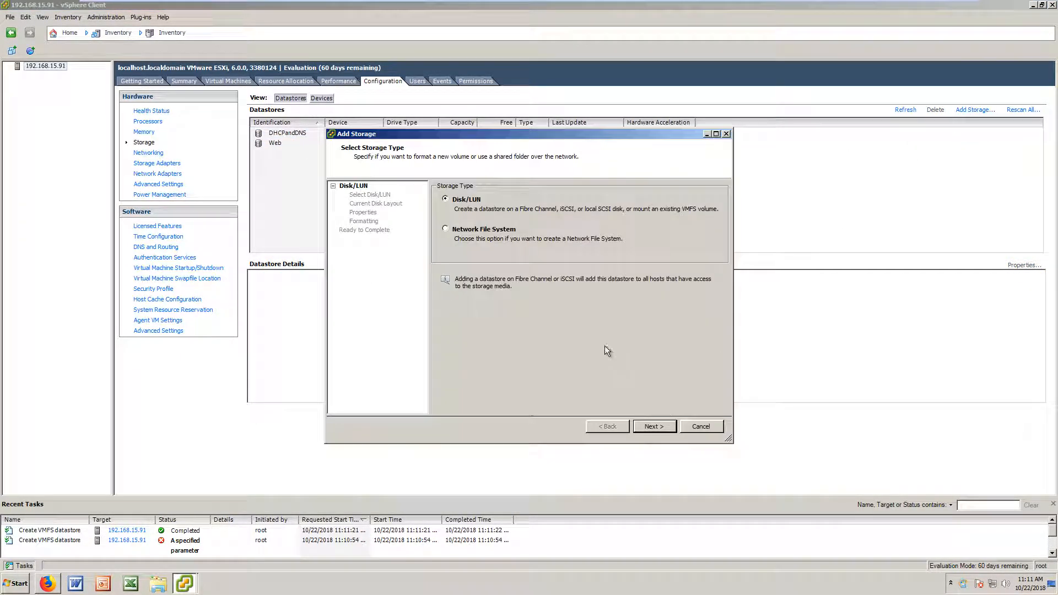
{"action": "left_click", "coordinate": [652, 426]}
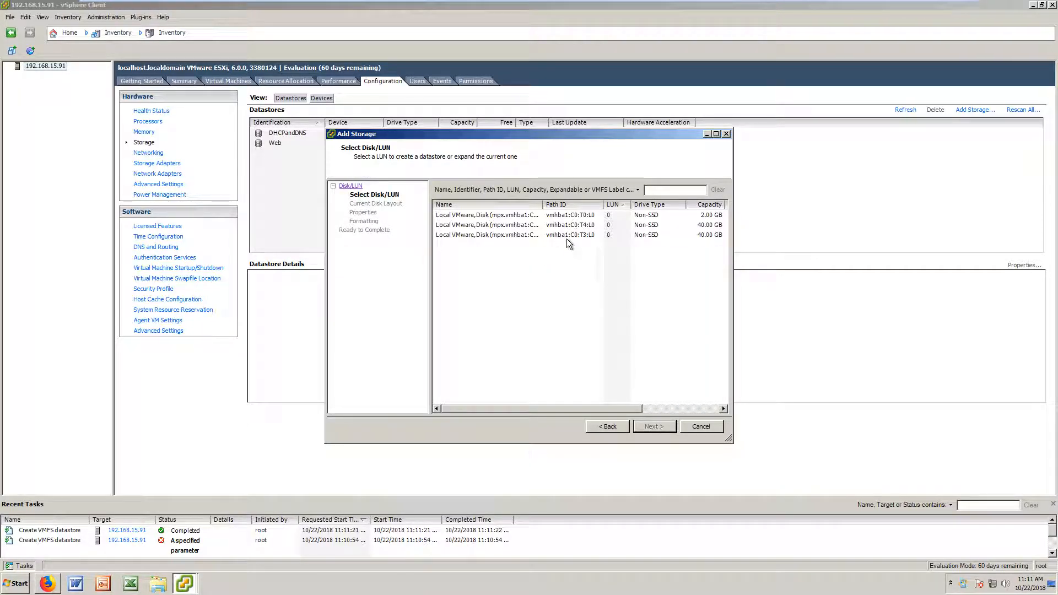
{"action": "left_click", "coordinate": [551, 236]}
{"action": "left_click", "coordinate": [651, 426]}
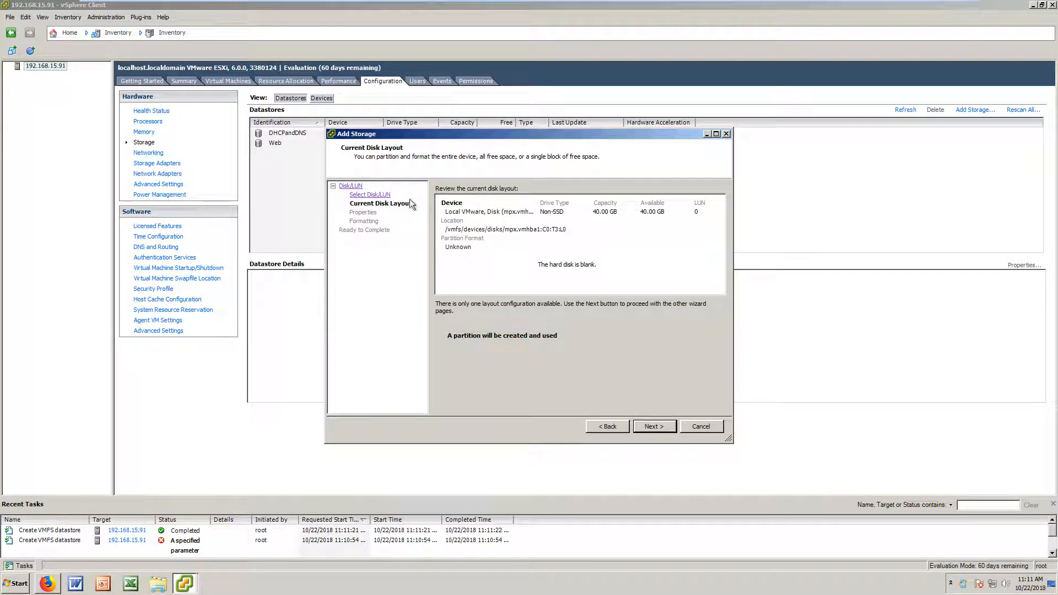
{"action": "left_click", "coordinate": [640, 426]}
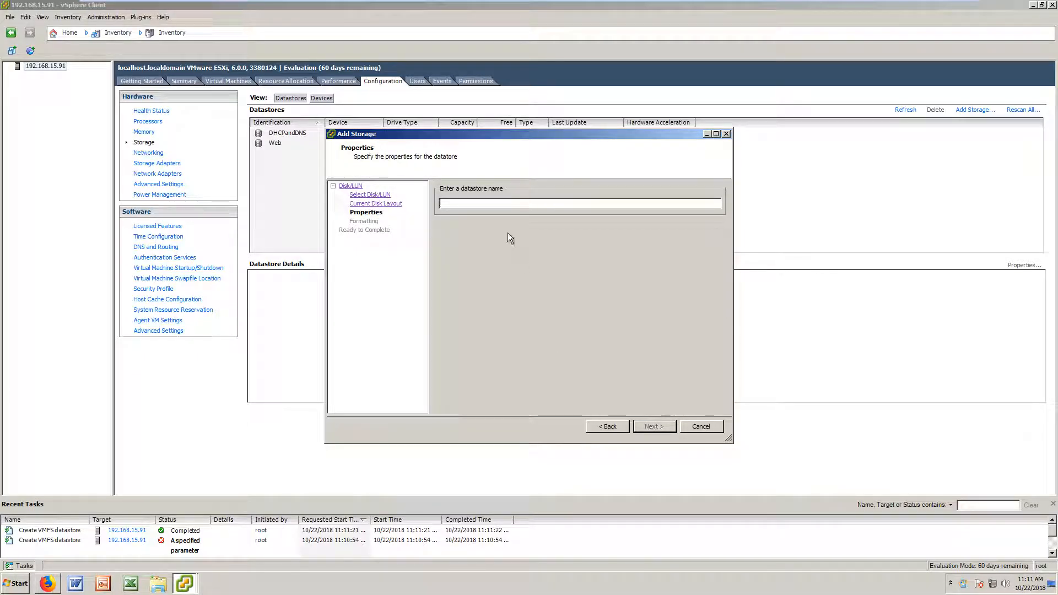
Step: Name the datastore Mail, set a custom 20 GB capacity, and finish
{"action": "type", "text": "Mail"}
{"action": "key", "text": "Return"}
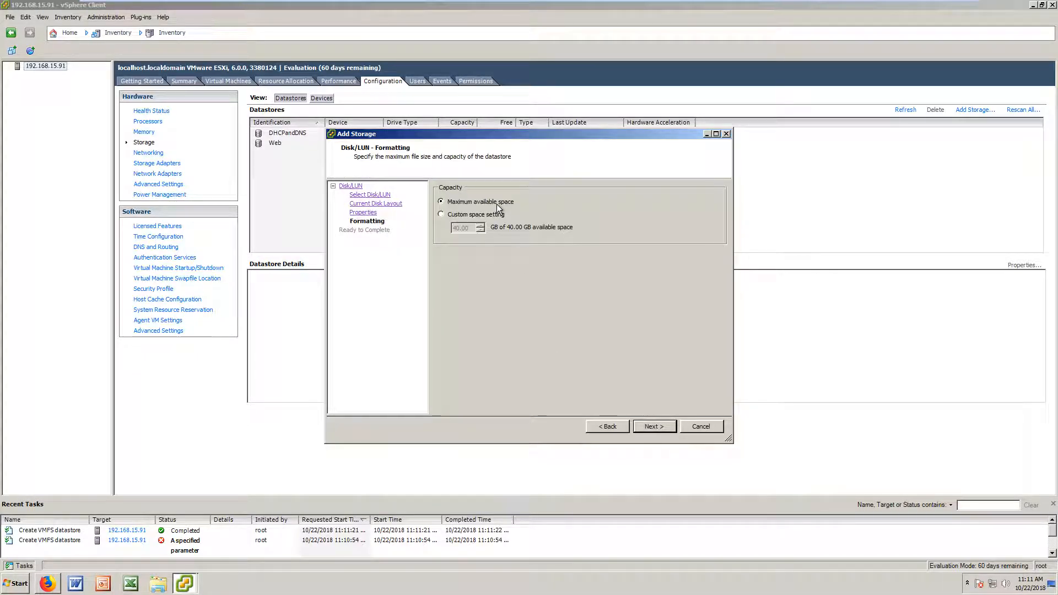
{"action": "left_click", "coordinate": [441, 214]}
{"action": "left_click", "coordinate": [654, 426]}
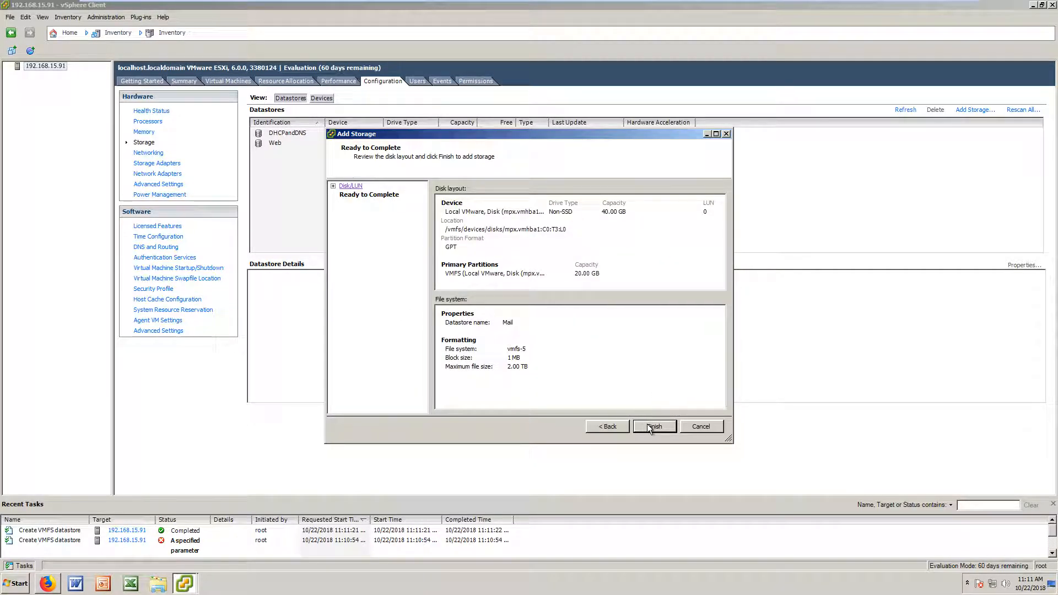
{"action": "left_click", "coordinate": [648, 425]}
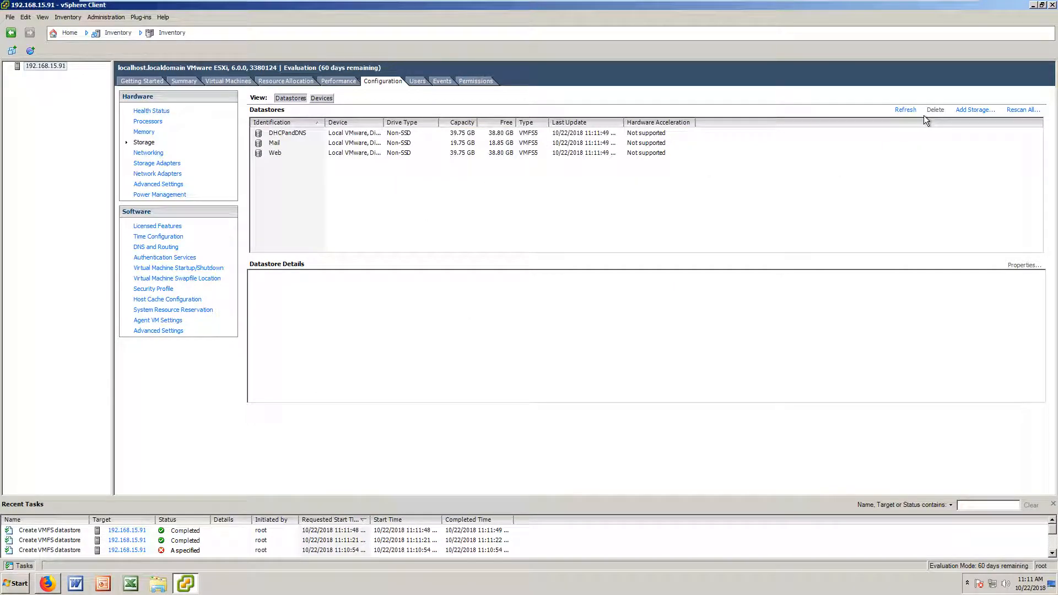
Step: Start Add Storage with the remaining blank 40 GB disk vmhba1:C0:T4:L0 and accept its layout
{"action": "left_click", "coordinate": [974, 112]}
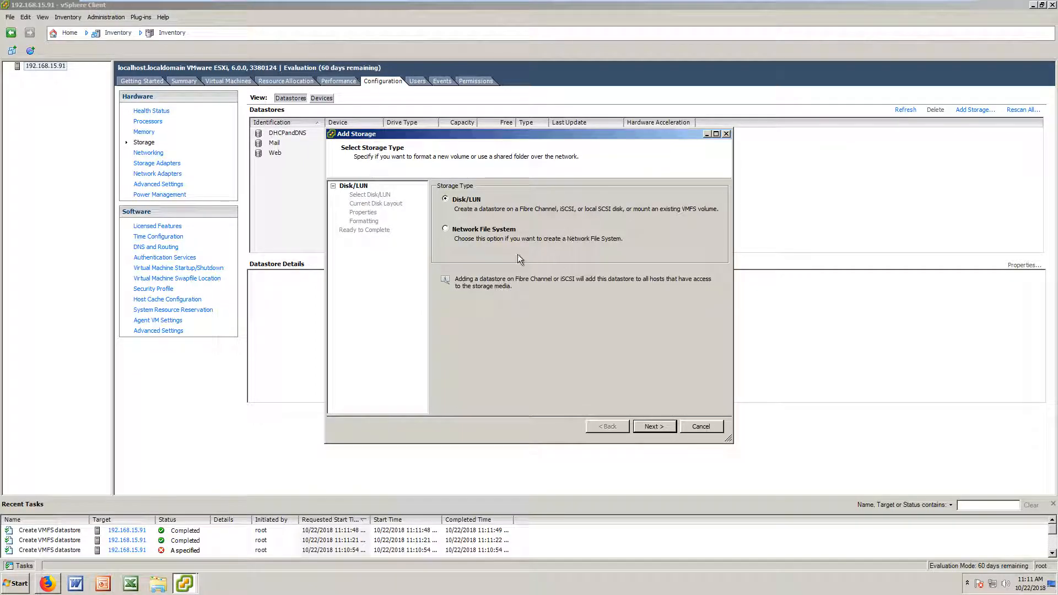
{"action": "left_click", "coordinate": [650, 427]}
{"action": "left_click", "coordinate": [634, 218]}
{"action": "left_click", "coordinate": [574, 223]}
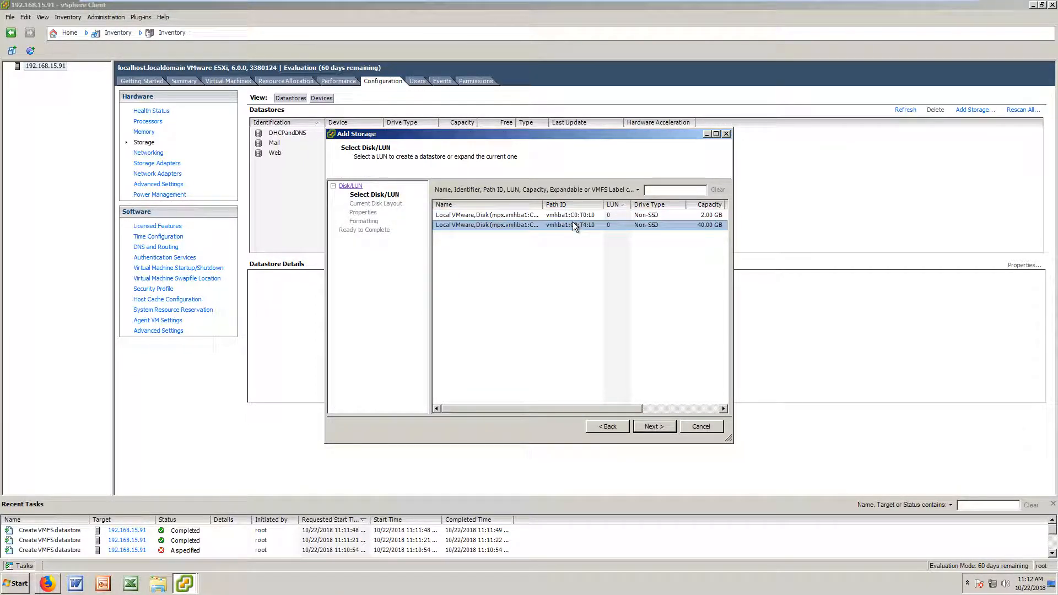
{"action": "left_click_drag", "start_coordinate": [580, 134], "coordinate": [722, 162]}
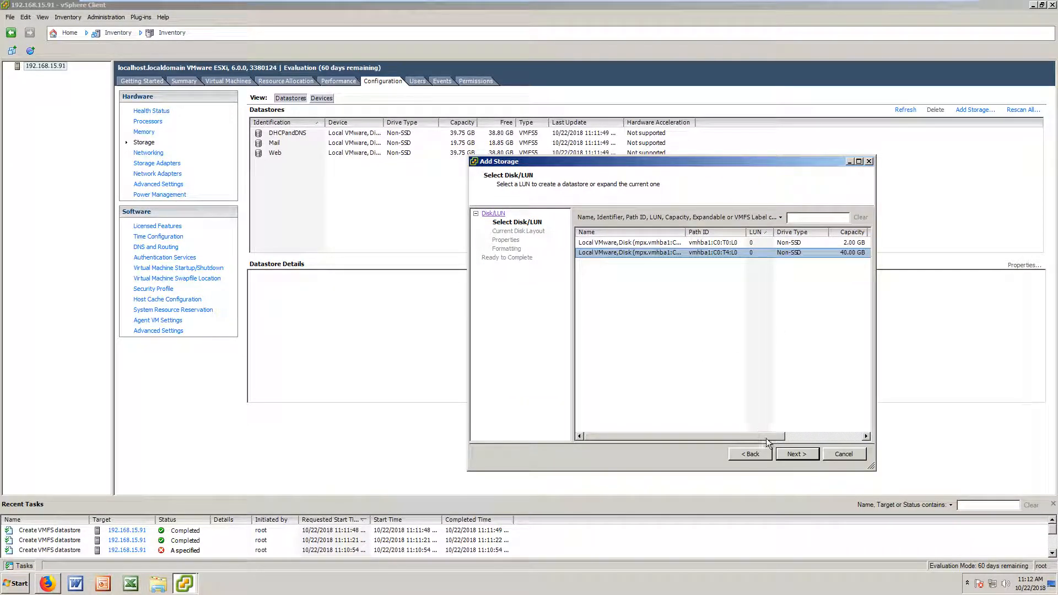
{"action": "left_click", "coordinate": [796, 454]}
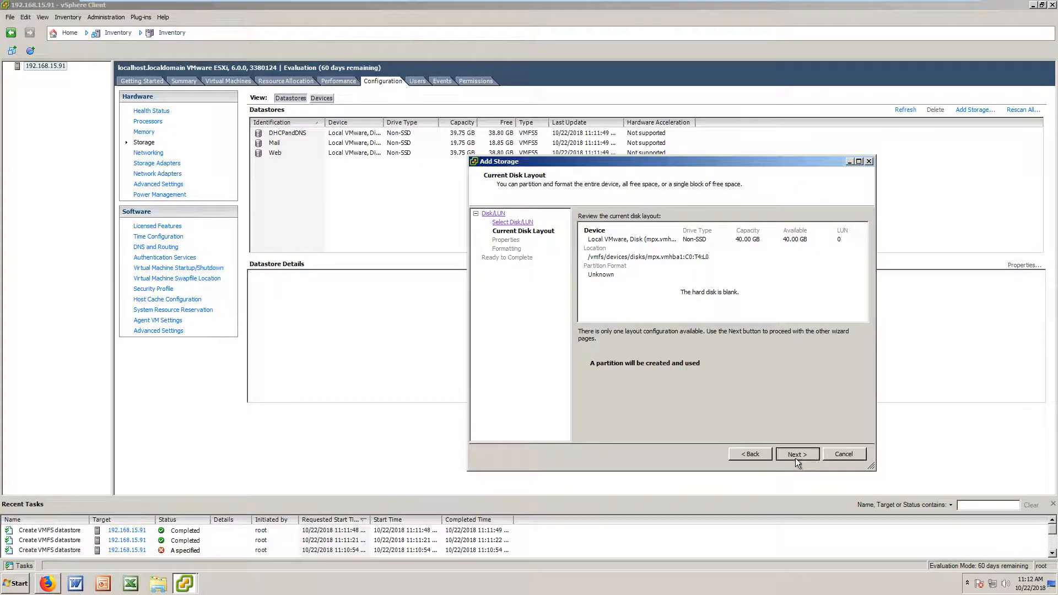
{"action": "left_click", "coordinate": [795, 455]}
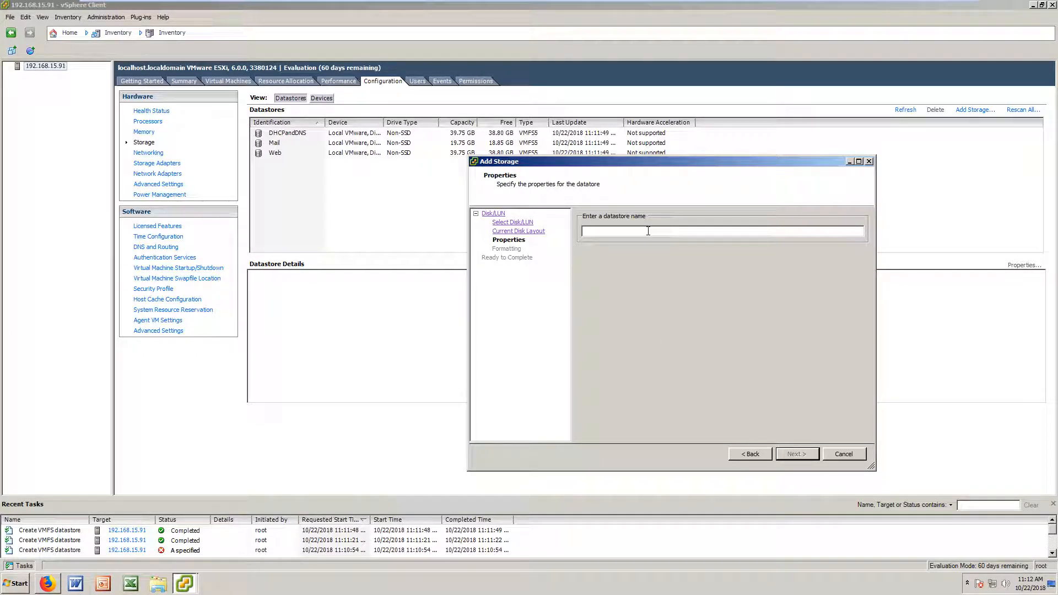
Step: Name the datastore Backup and create it with maximum available space
{"action": "type", "text": "Bakc"}
{"action": "type", "text": "kup"}
{"action": "left_click_drag", "start_coordinate": [704, 162], "coordinate": [576, 153]}
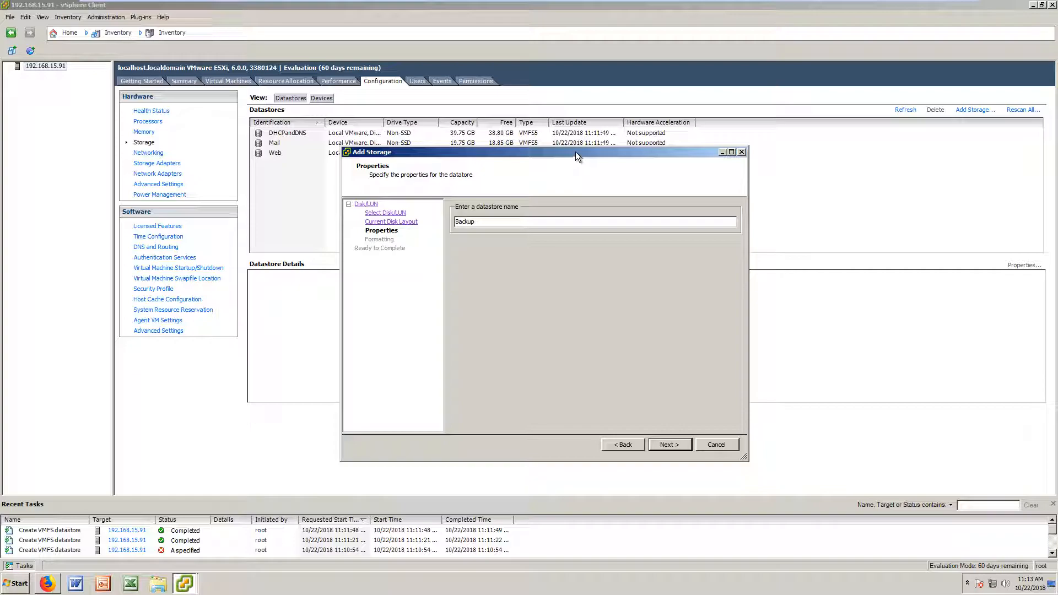
{"action": "left_click_drag", "start_coordinate": [576, 153], "coordinate": [569, 228]}
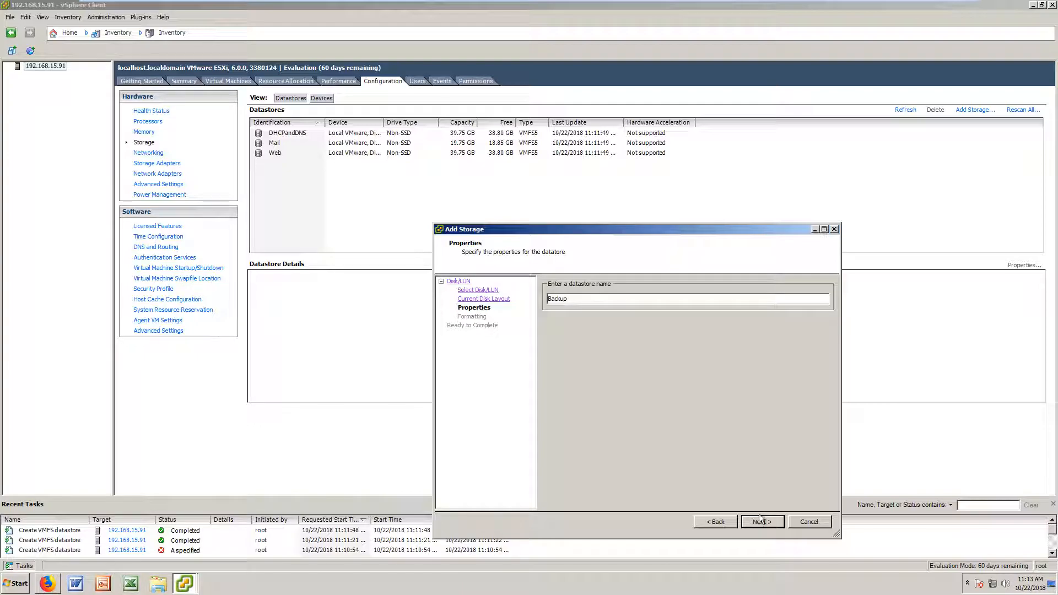
{"action": "left_click", "coordinate": [762, 521]}
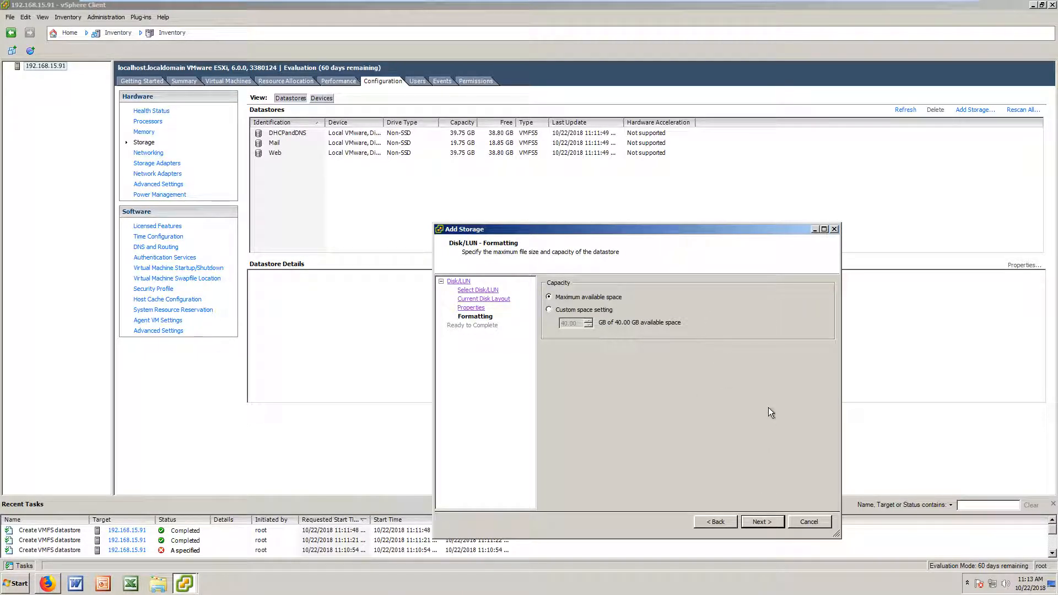
{"action": "left_click", "coordinate": [762, 521]}
{"action": "left_click", "coordinate": [760, 523]}
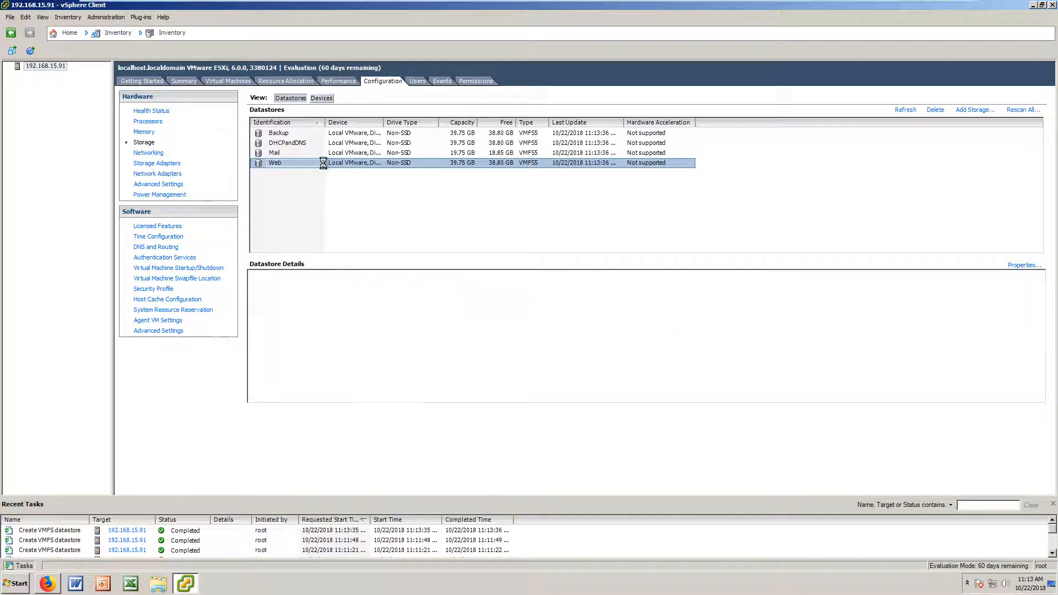
{"action": "left_click", "coordinate": [332, 156]}
{"action": "right_click", "coordinate": [356, 155]}
{"action": "left_click", "coordinate": [288, 153]}
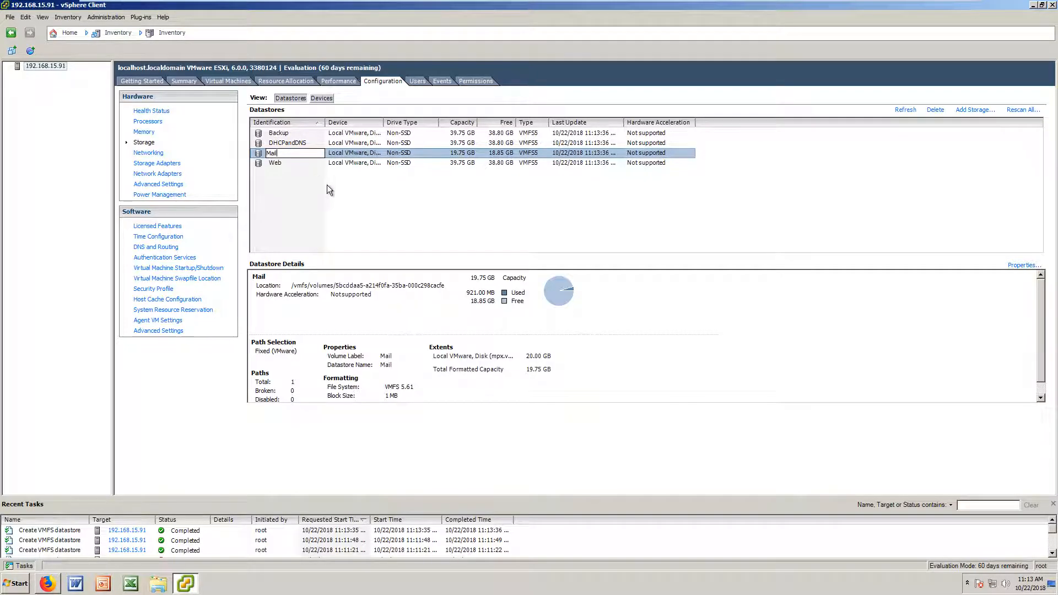
{"action": "right_click", "coordinate": [332, 152]}
{"action": "left_click", "coordinate": [361, 157]}
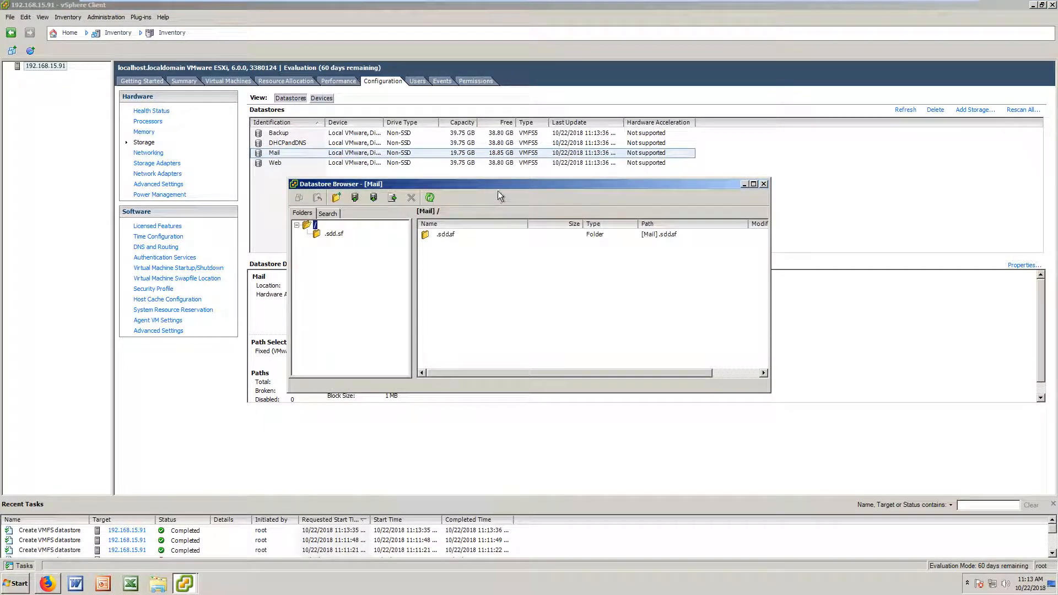
{"action": "left_click", "coordinate": [429, 239]}
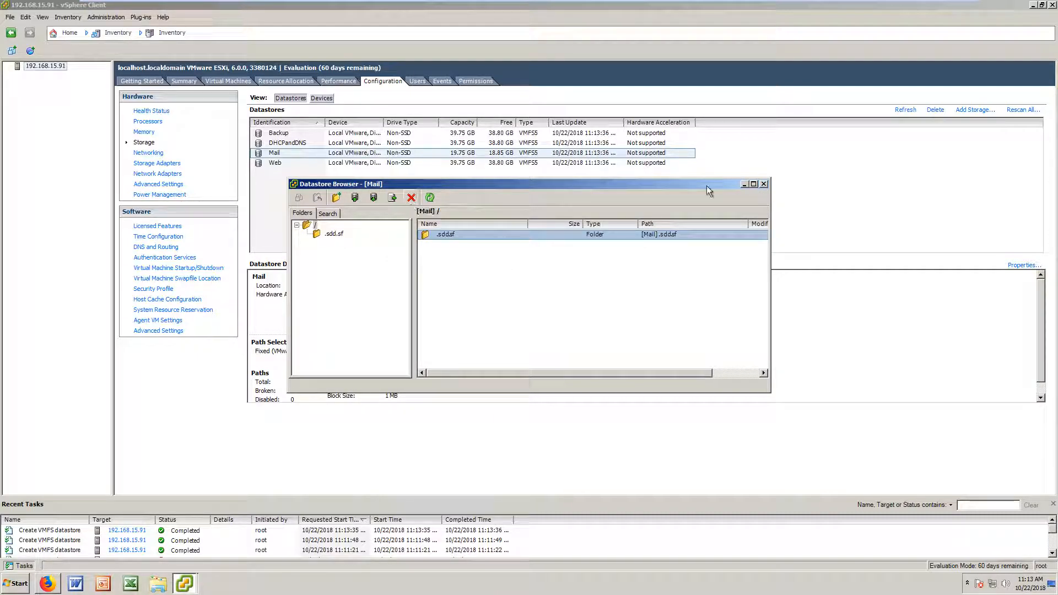
{"action": "left_click", "coordinate": [764, 184]}
Step: Grow the Mail datastore onto its 40.00 GB LUN using maximum available space, then select Web
{"action": "right_click", "coordinate": [316, 151]}
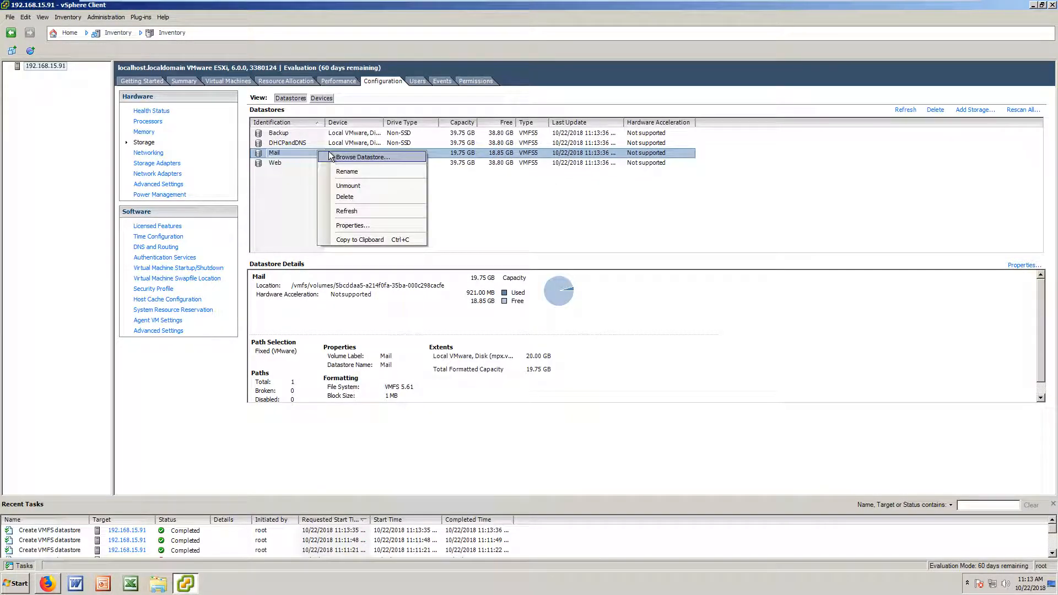
{"action": "left_click", "coordinate": [352, 225]}
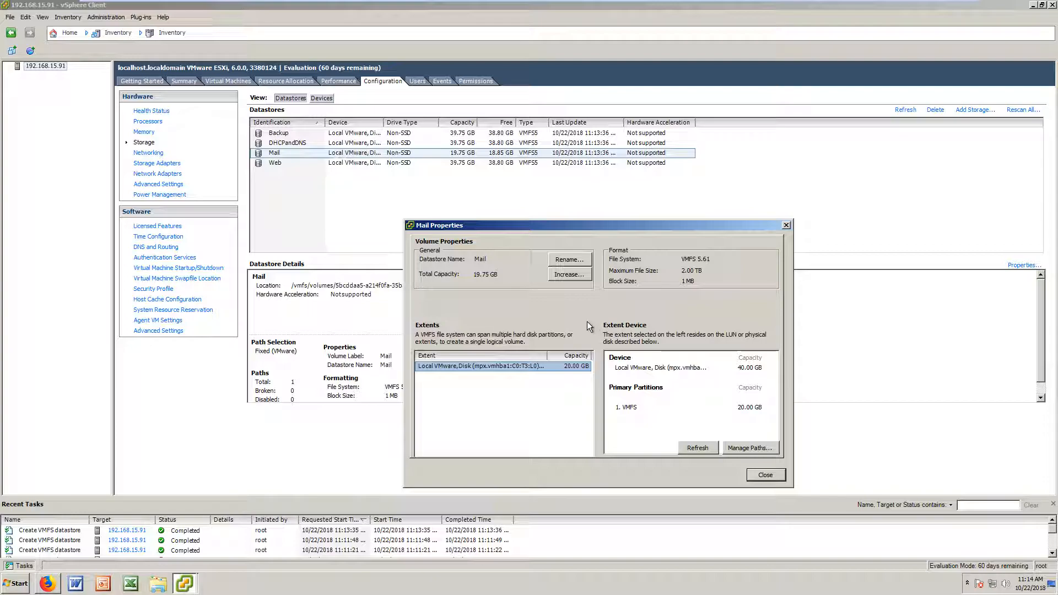
{"action": "left_click", "coordinate": [568, 274]}
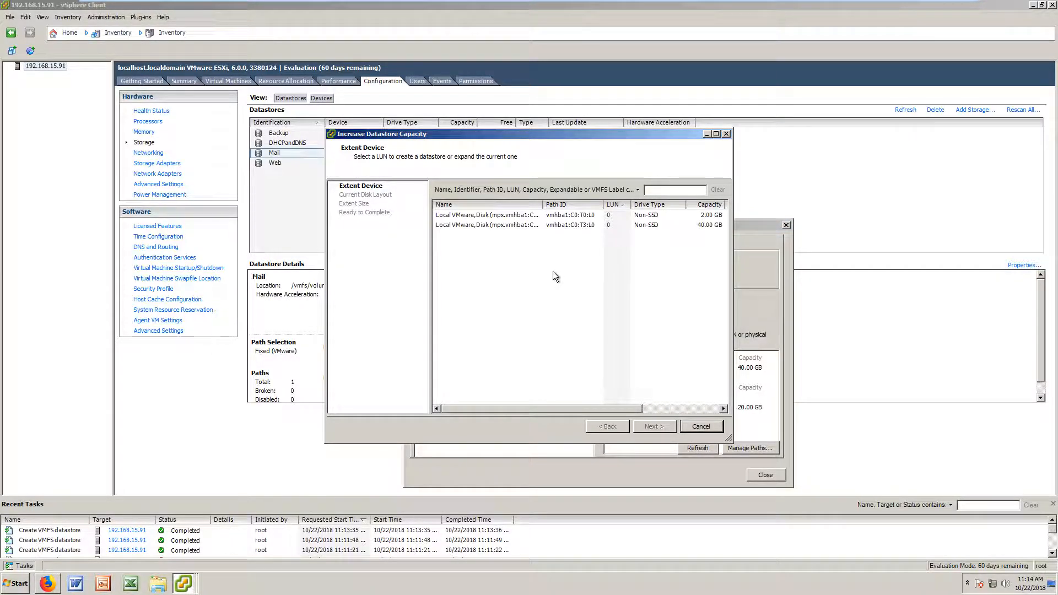
{"action": "left_click", "coordinate": [554, 225]}
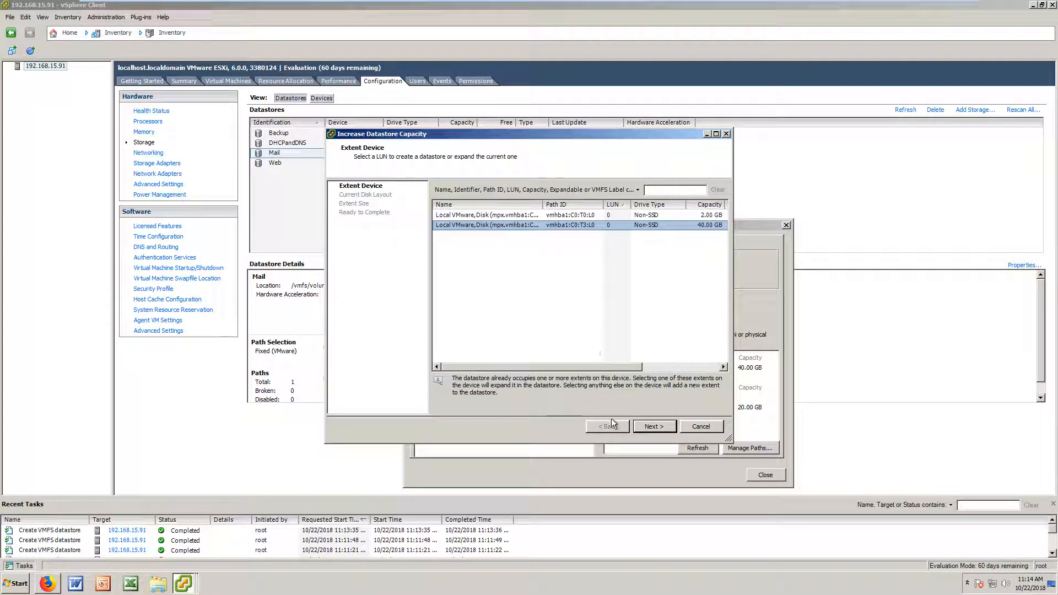
{"action": "left_click", "coordinate": [651, 427]}
{"action": "left_click", "coordinate": [647, 426]}
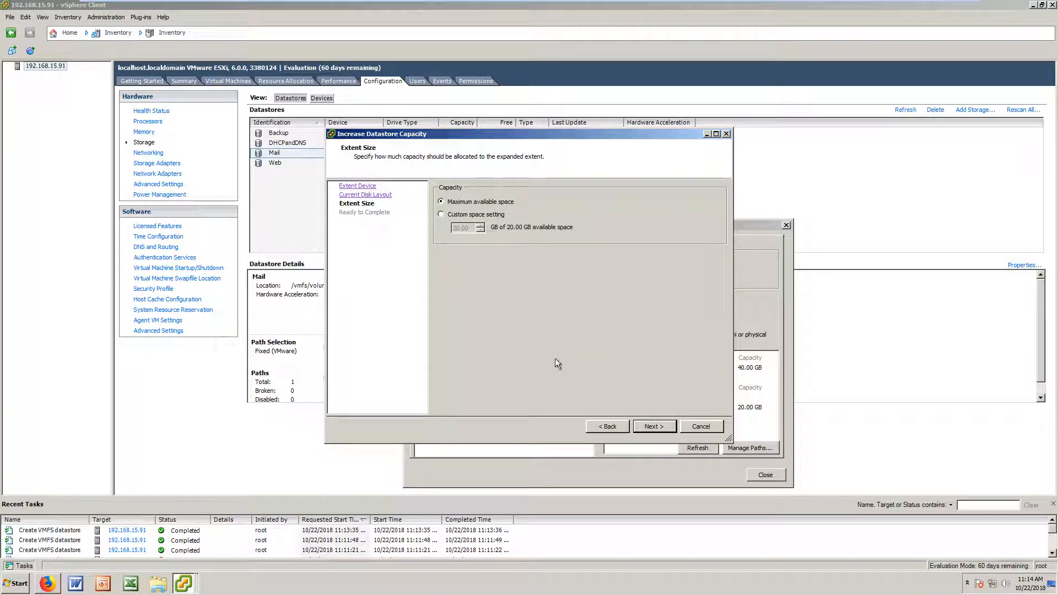
{"action": "left_click", "coordinate": [653, 427]}
{"action": "left_click", "coordinate": [655, 431]}
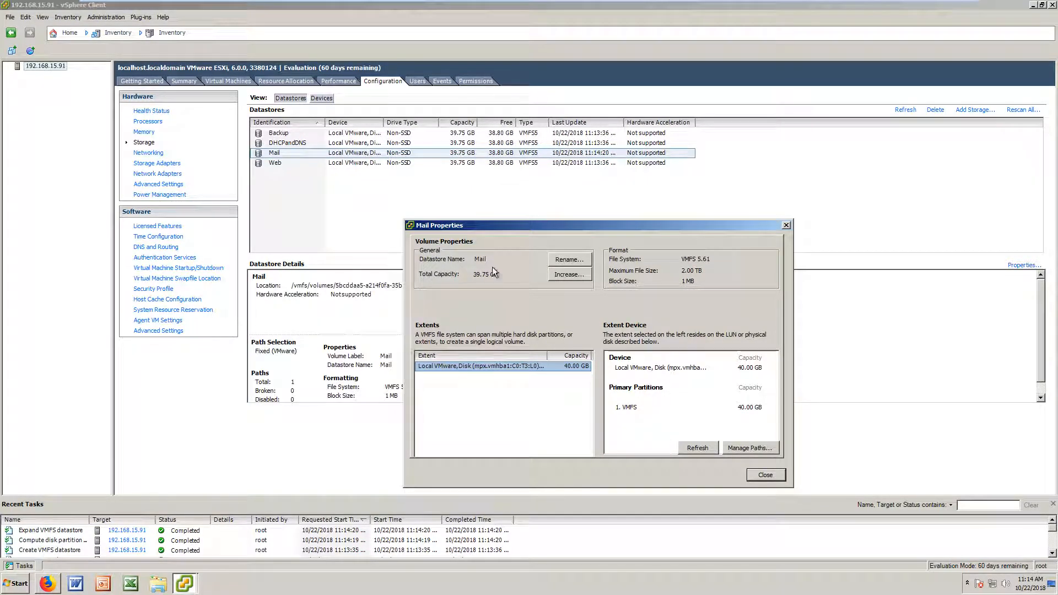
{"action": "left_click", "coordinate": [786, 224]}
{"action": "left_click", "coordinate": [438, 163]}
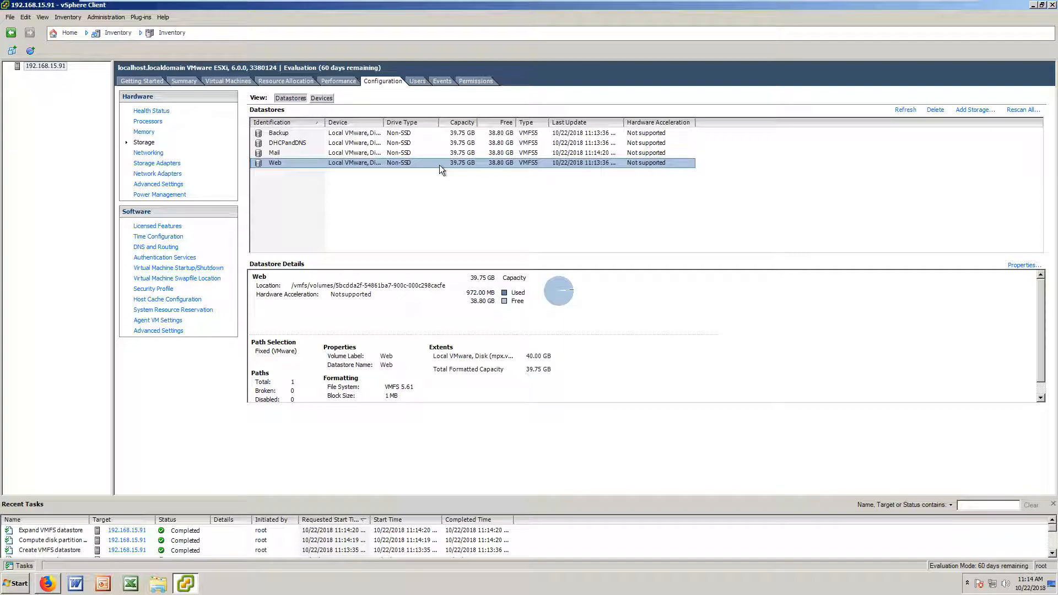
Step: Show the host's Summary tab and select the Web datastore in the storage table
{"action": "left_click", "coordinate": [146, 82]}
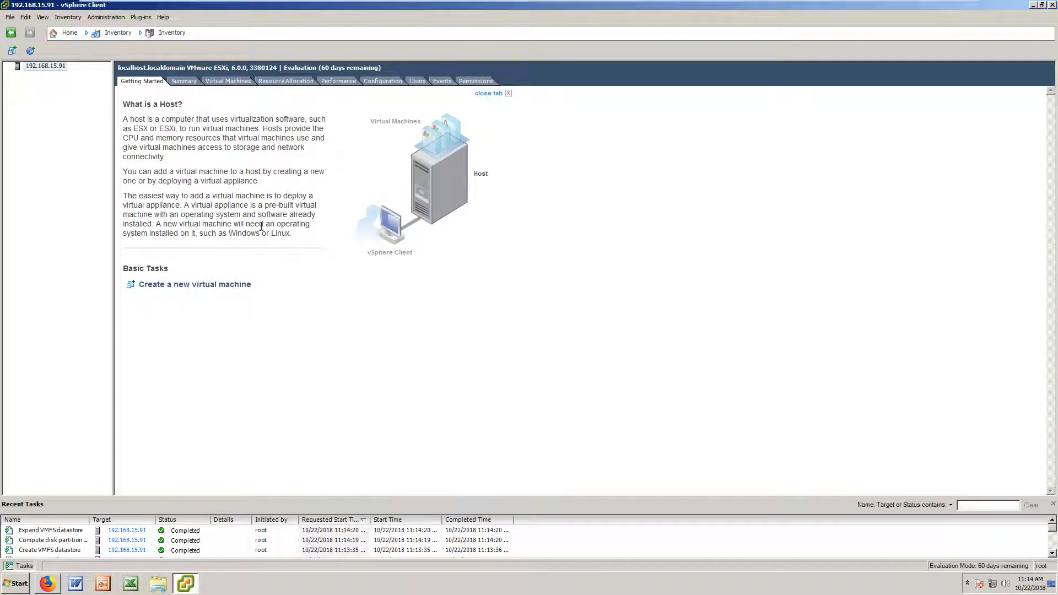
{"action": "left_click", "coordinate": [184, 81]}
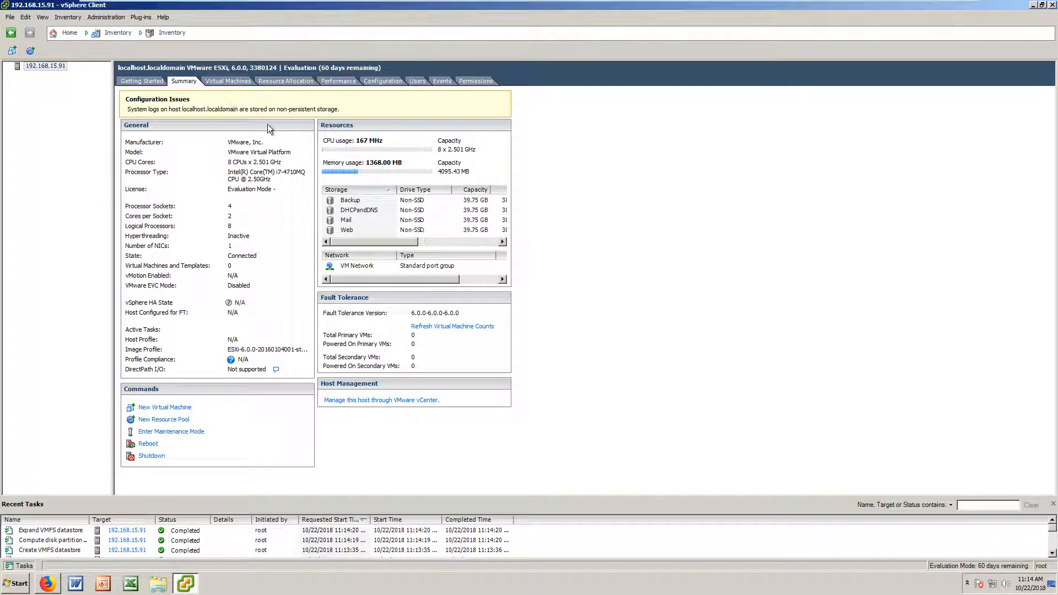
{"action": "mouse_move", "coordinate": [358, 241]}
{"action": "left_mouse_down"}
{"action": "mouse_move", "coordinate": [456, 251]}
{"action": "mouse_move", "coordinate": [377, 247]}
{"action": "left_mouse_up"}
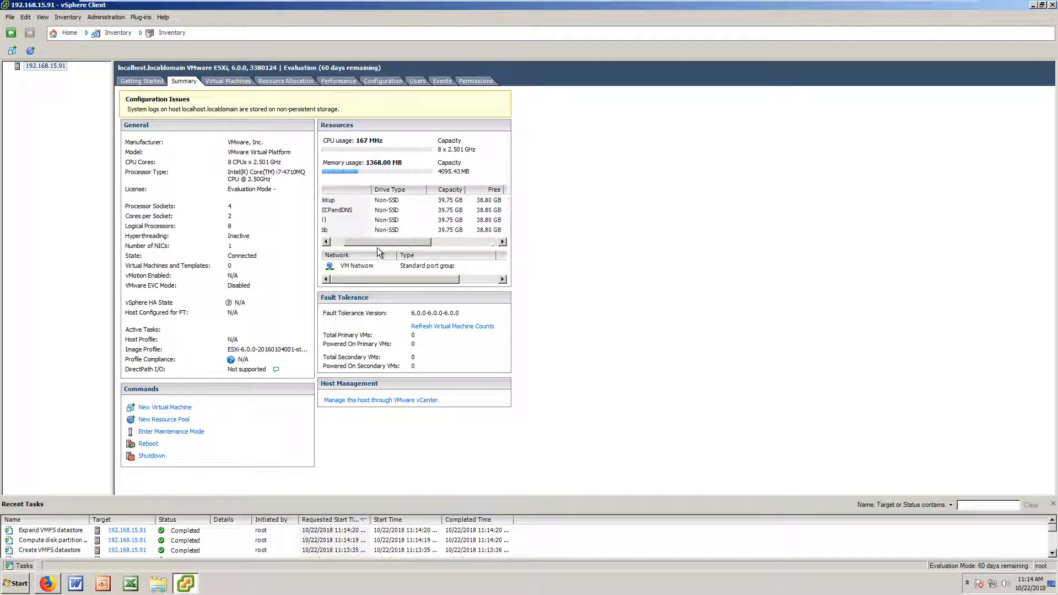
{"action": "mouse_move", "coordinate": [357, 240]}
{"action": "left_mouse_down"}
{"action": "mouse_move", "coordinate": [436, 245]}
{"action": "mouse_move", "coordinate": [350, 240]}
{"action": "left_mouse_up"}
{"action": "left_click", "coordinate": [353, 231]}
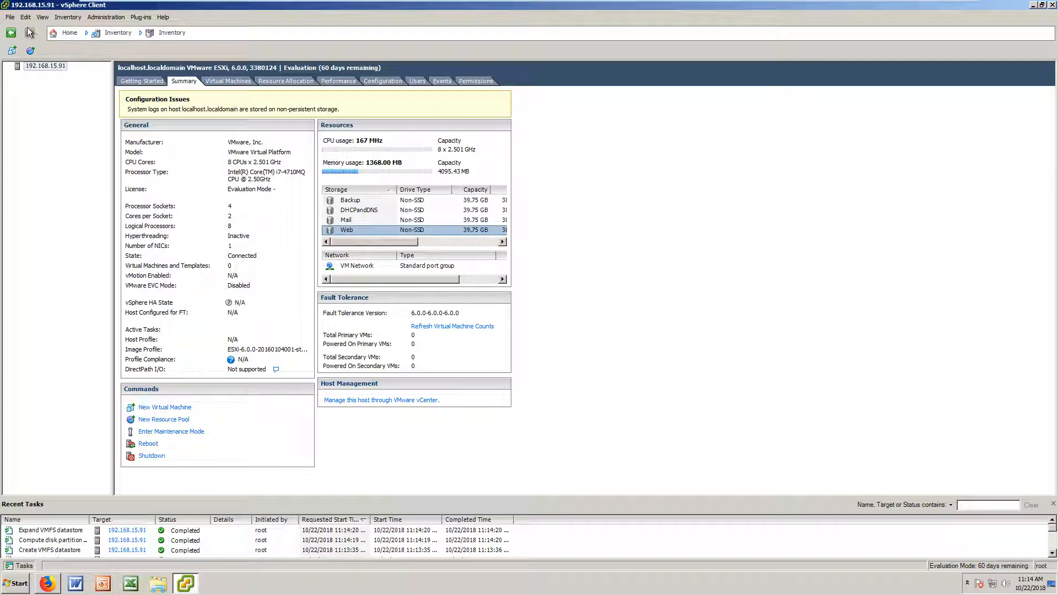
{"action": "left_click", "coordinate": [10, 17]}
Step: Start a new virtual machine using the Custom configuration
{"action": "mouse_move", "coordinate": [31, 32]}
{"action": "left_click", "coordinate": [368, 141]}
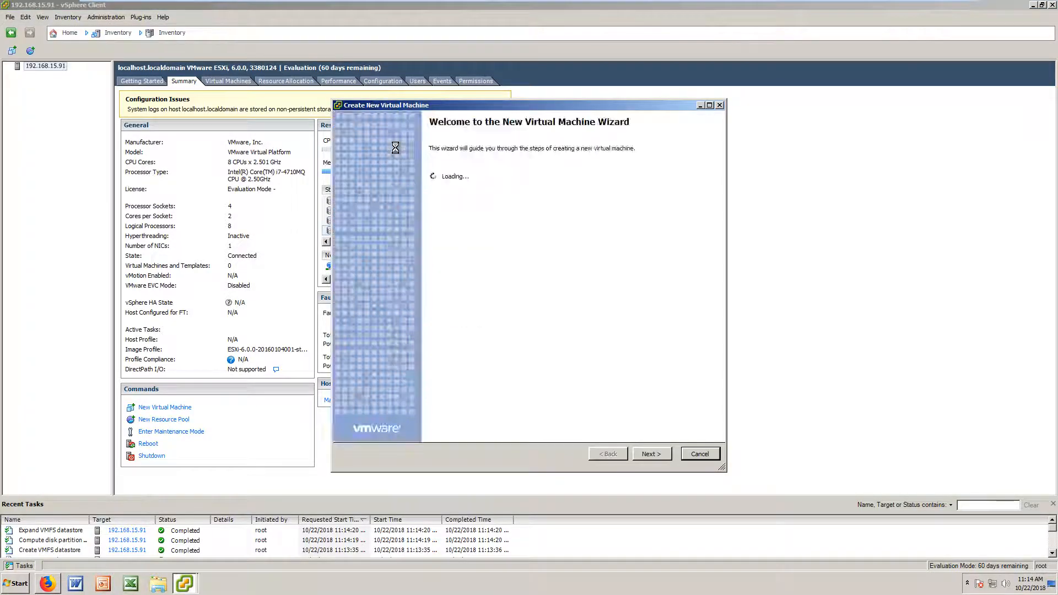
{"action": "left_click_drag", "start_coordinate": [505, 104], "coordinate": [572, 122]}
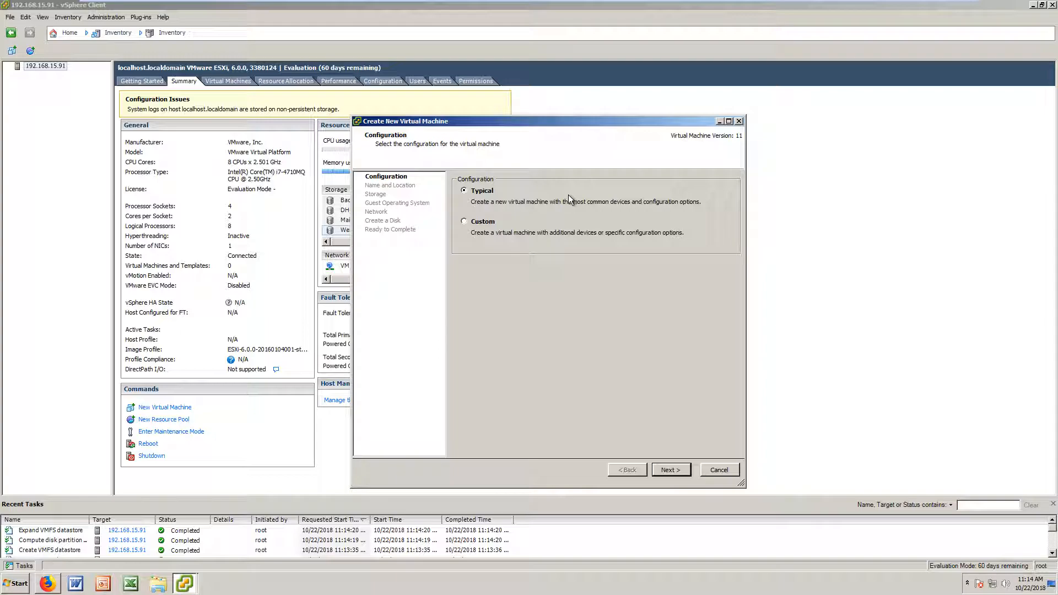
{"action": "left_click_drag", "start_coordinate": [578, 125], "coordinate": [631, 124]}
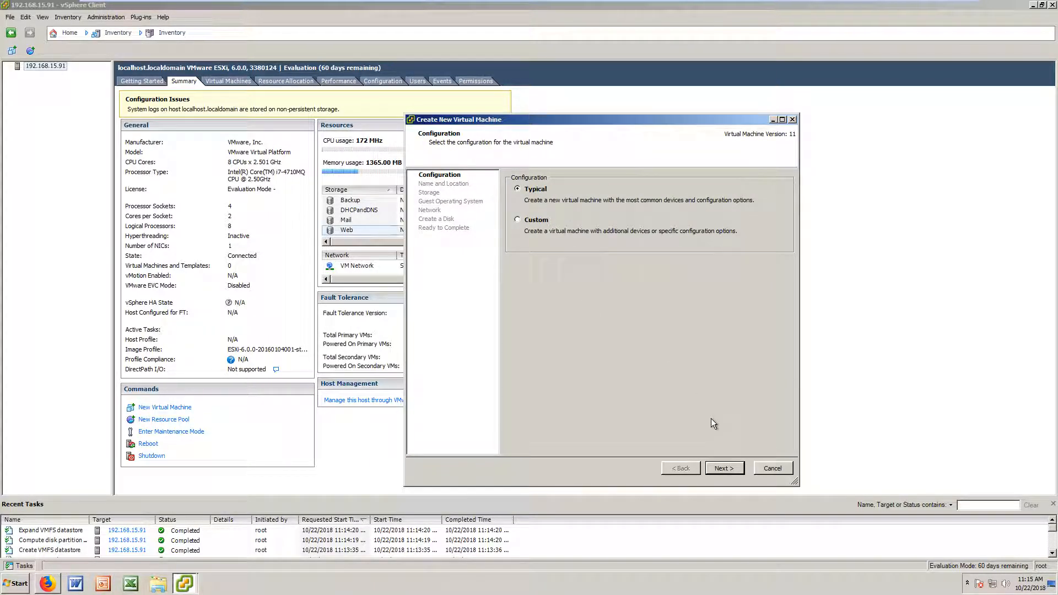
{"action": "left_click", "coordinate": [552, 231]}
{"action": "key", "text": "Return"}
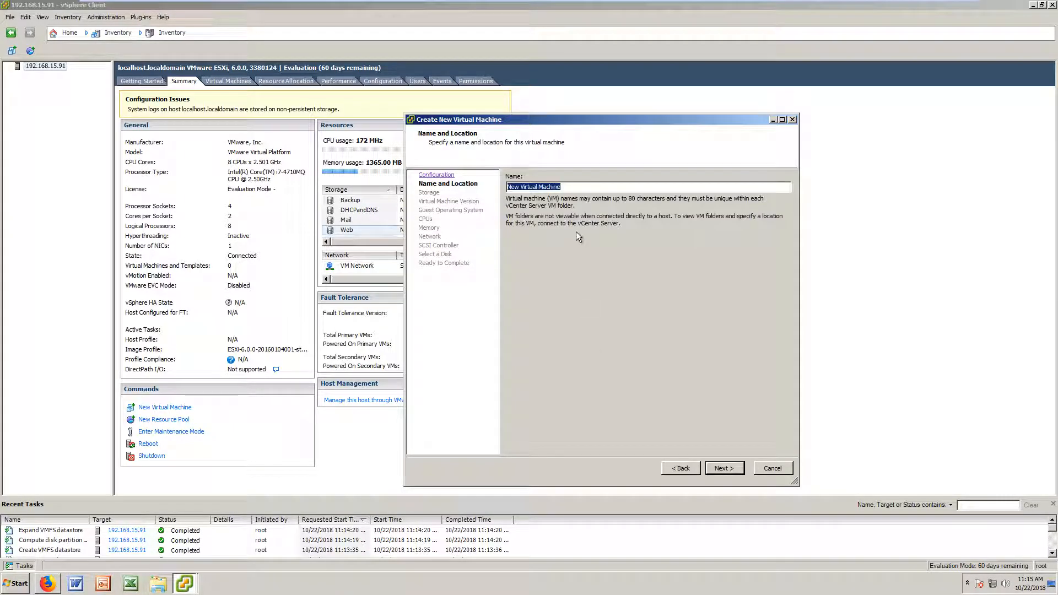
Step: Name the VM 'Debian' and place its files on the Web datastore
{"action": "type", "text": "Debian"}
{"action": "left_click", "coordinate": [737, 468]}
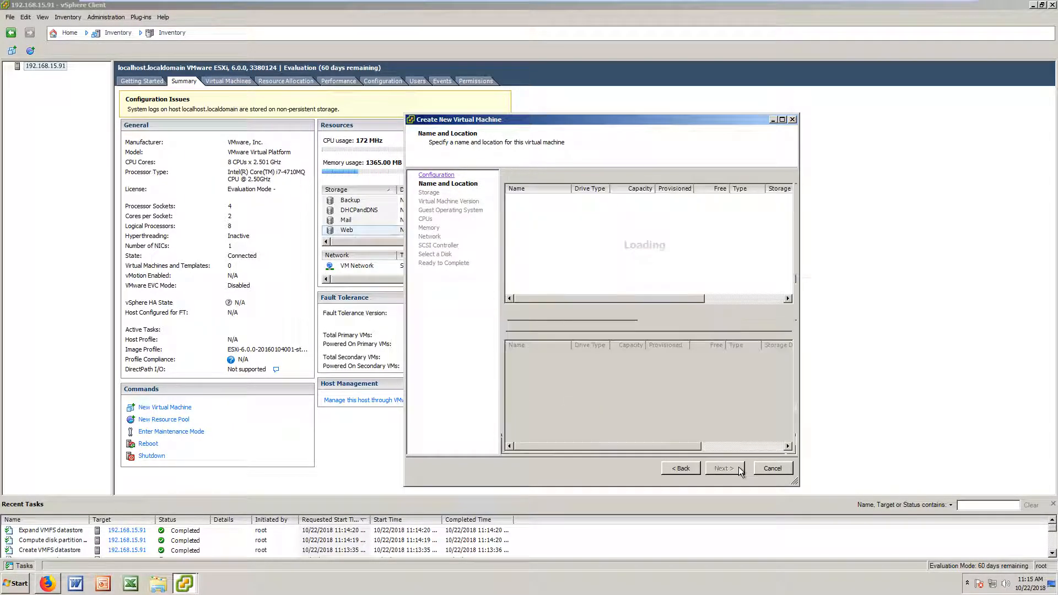
{"action": "left_click", "coordinate": [540, 229]}
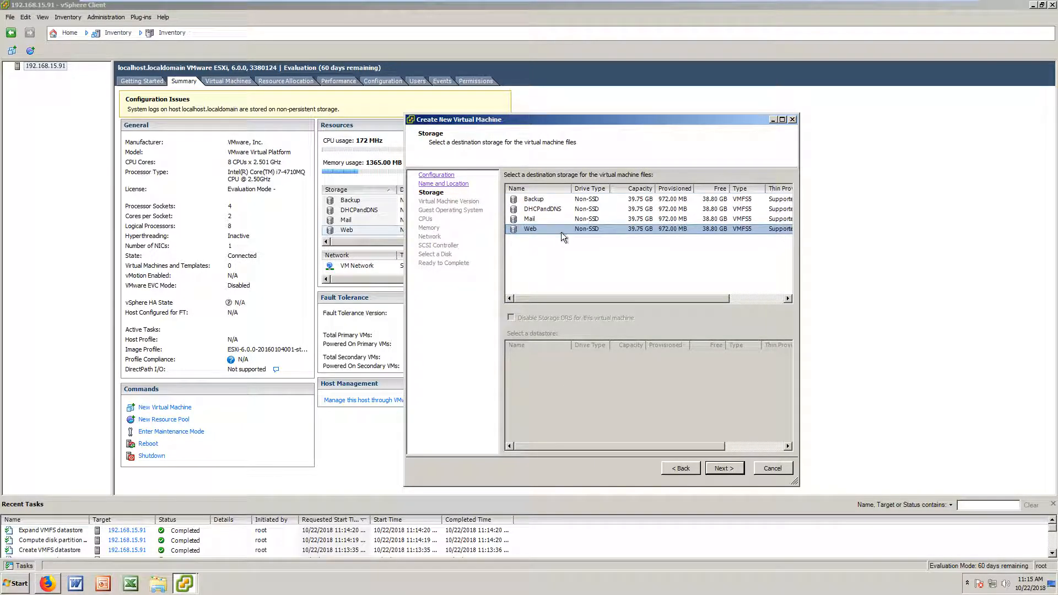
{"action": "left_click", "coordinate": [719, 468]}
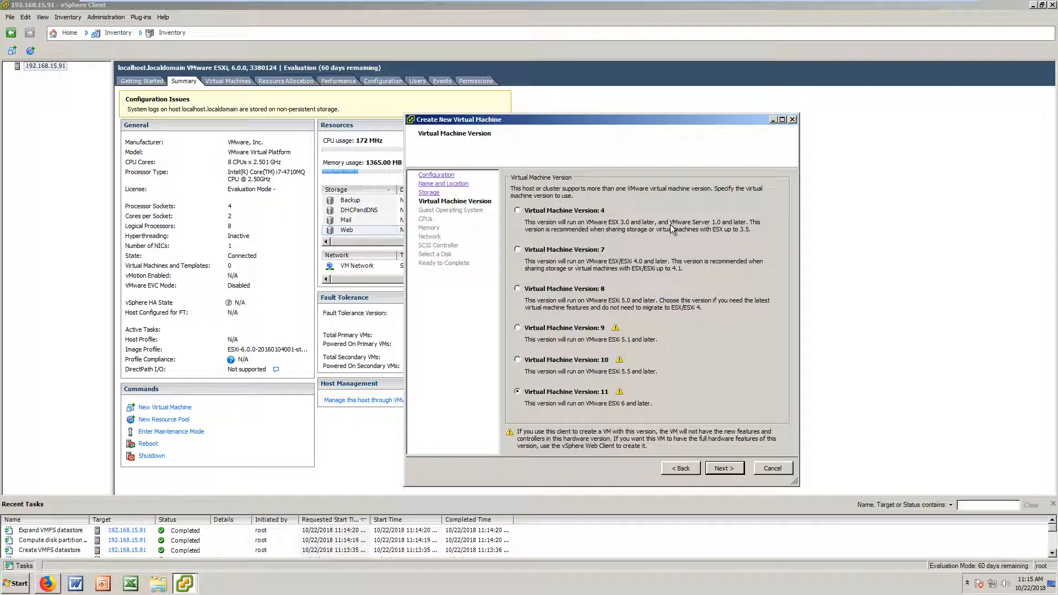
Step: Select Virtual Machine Version 8 for the Debian VM
{"action": "left_click", "coordinate": [578, 290]}
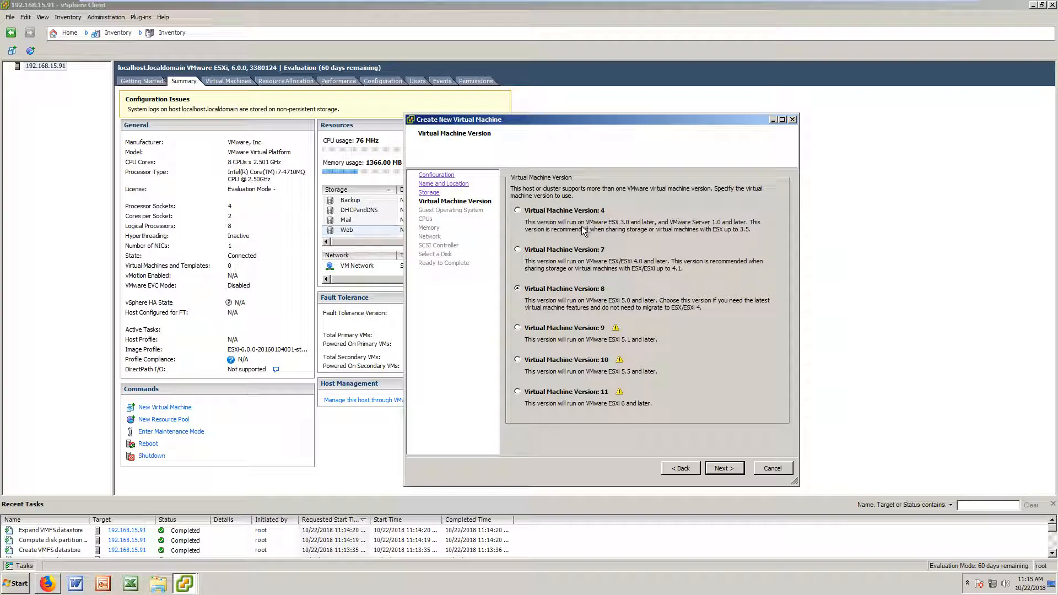
{"action": "left_click", "coordinate": [575, 212]}
Step: Choose Linux as the guest OS with version Debian GNU/Linux 6 (64-bit)
{"action": "key", "text": "Return"}
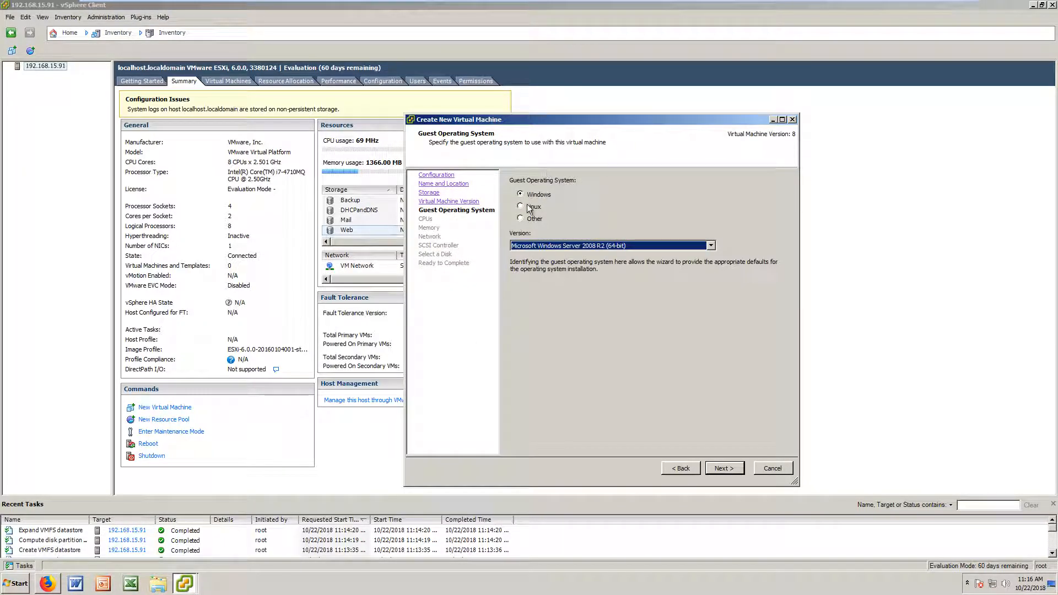
{"action": "left_click", "coordinate": [532, 205]}
{"action": "left_click", "coordinate": [580, 245]}
{"action": "scroll", "coordinate": [616, 361], "scroll_direction": "down", "scroll_amount": 4}
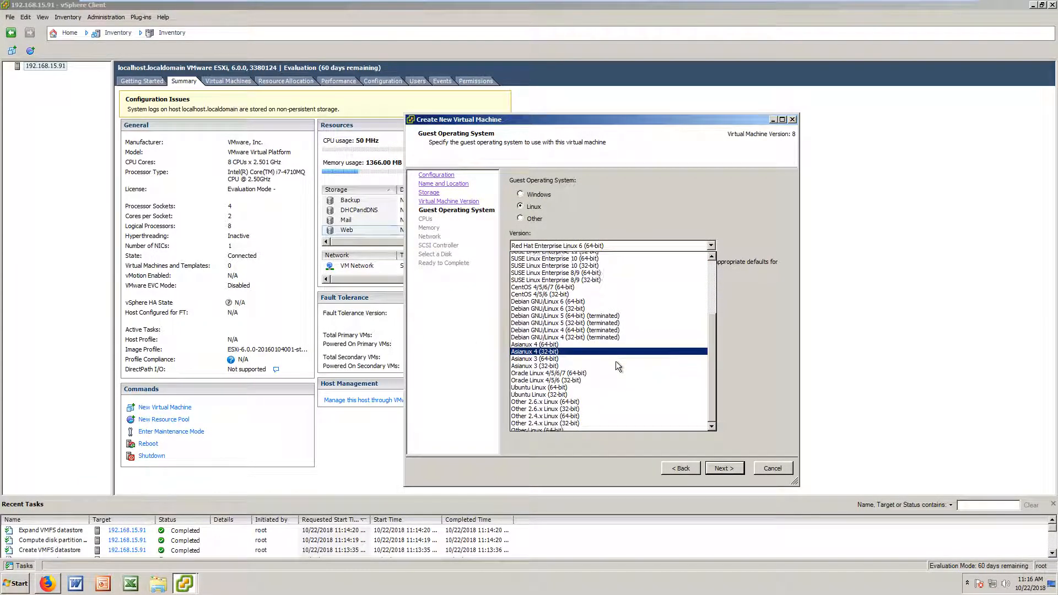
{"action": "scroll", "coordinate": [616, 361], "scroll_direction": "down", "scroll_amount": 1}
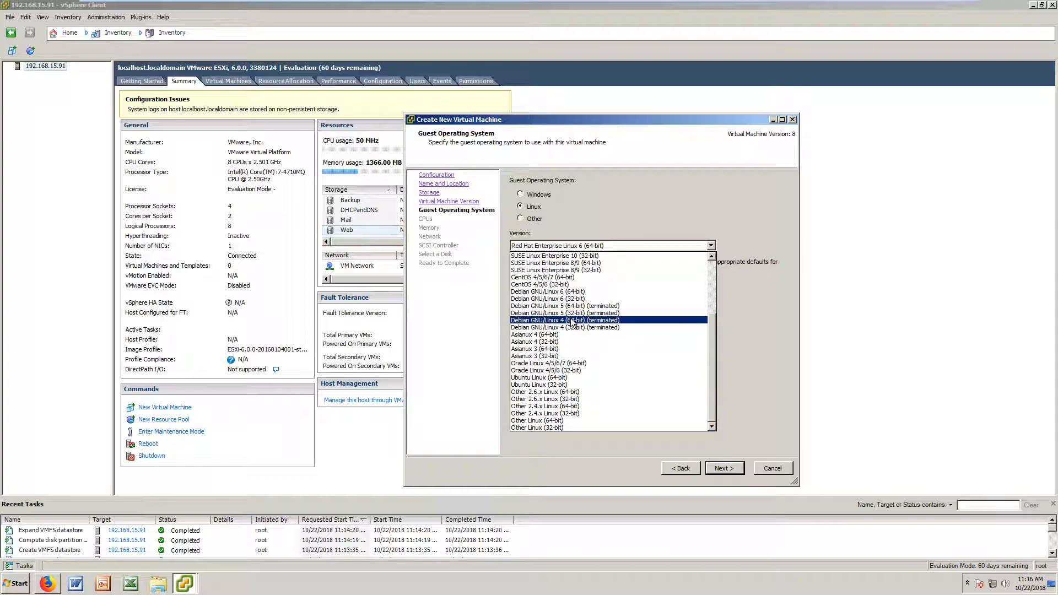
{"action": "left_click", "coordinate": [556, 291]}
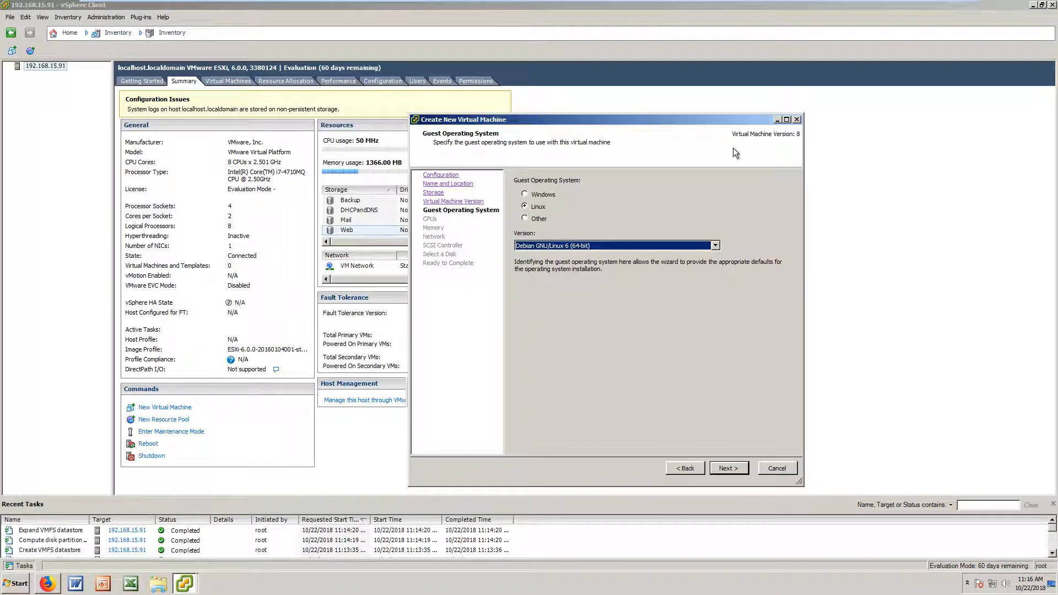
{"action": "left_click_drag", "start_coordinate": [637, 119], "coordinate": [733, 148]}
Step: Configure the CPU as 1 virtual socket with 2 cores per socket
{"action": "left_click", "coordinate": [815, 495]}
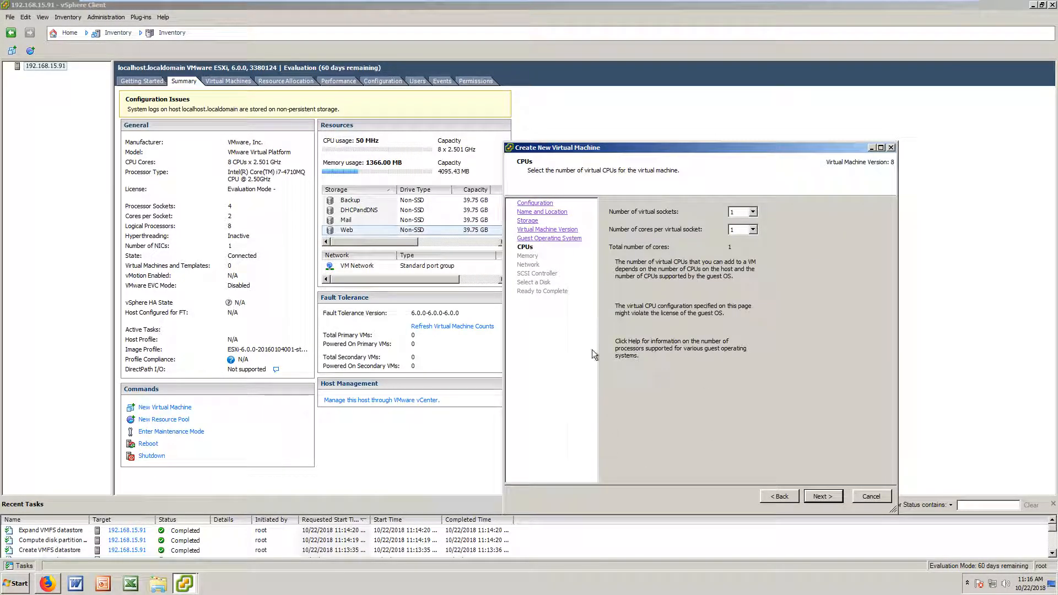
{"action": "left_click", "coordinate": [752, 211]}
{"action": "left_click", "coordinate": [737, 227]}
{"action": "left_click", "coordinate": [752, 212]}
{"action": "left_click", "coordinate": [743, 221]}
{"action": "left_click", "coordinate": [753, 229]}
{"action": "left_click", "coordinate": [746, 246]}
Step: Set the memory size to 512 MB
{"action": "left_click", "coordinate": [821, 496]}
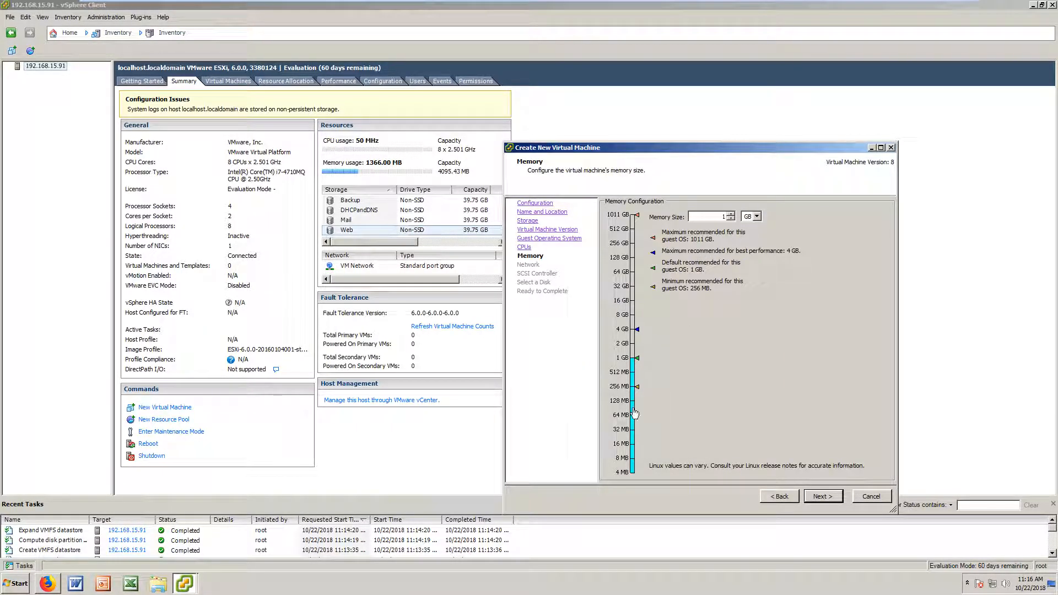
{"action": "left_click", "coordinate": [634, 387]}
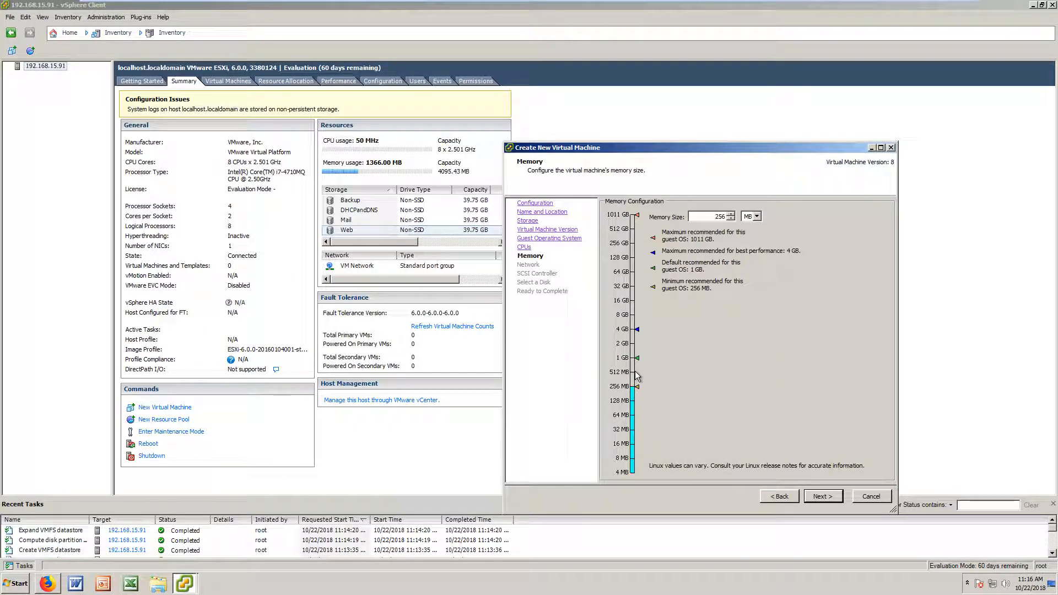
{"action": "left_click", "coordinate": [629, 374]}
{"action": "left_click", "coordinate": [630, 373]}
{"action": "left_click_drag", "start_coordinate": [718, 218], "coordinate": [727, 217]}
Step: Keep one E1000 adapter on VM Network and accept the default SCSI controller and disk choice
{"action": "left_click", "coordinate": [805, 496]}
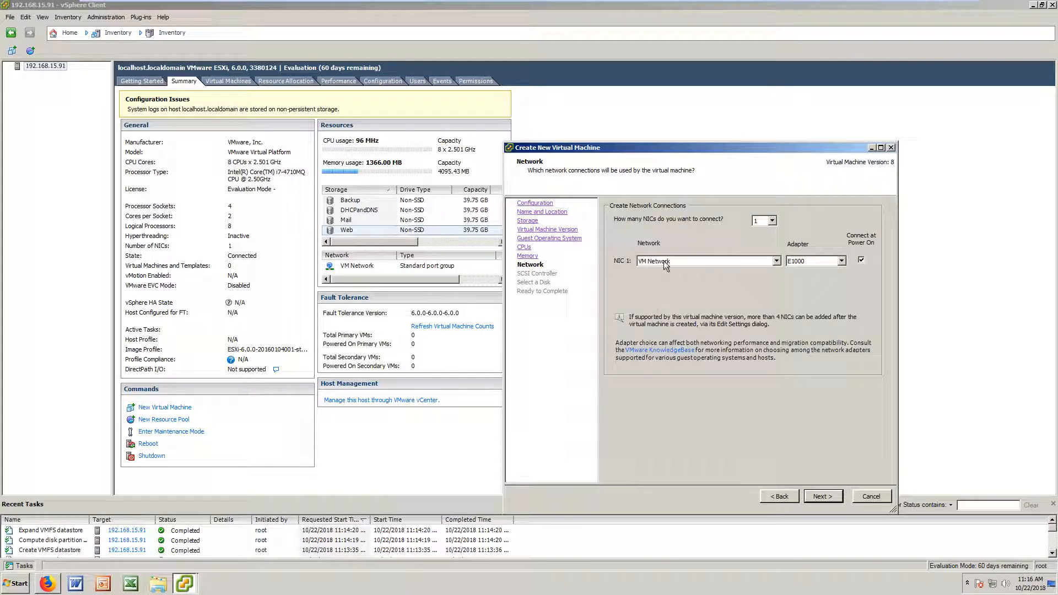
{"action": "left_click", "coordinate": [801, 263]}
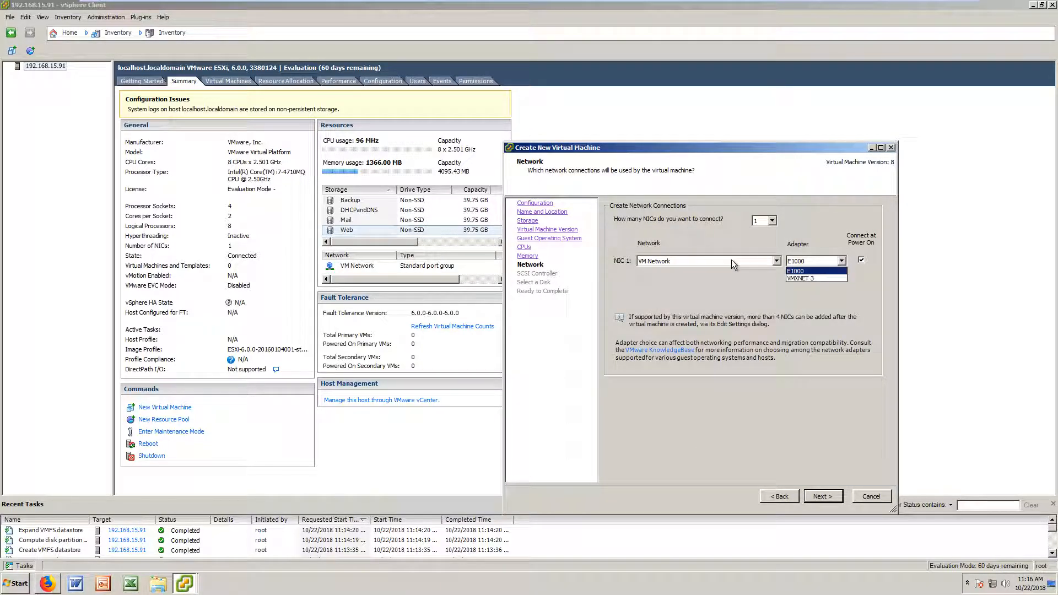
{"action": "left_click", "coordinate": [806, 265]}
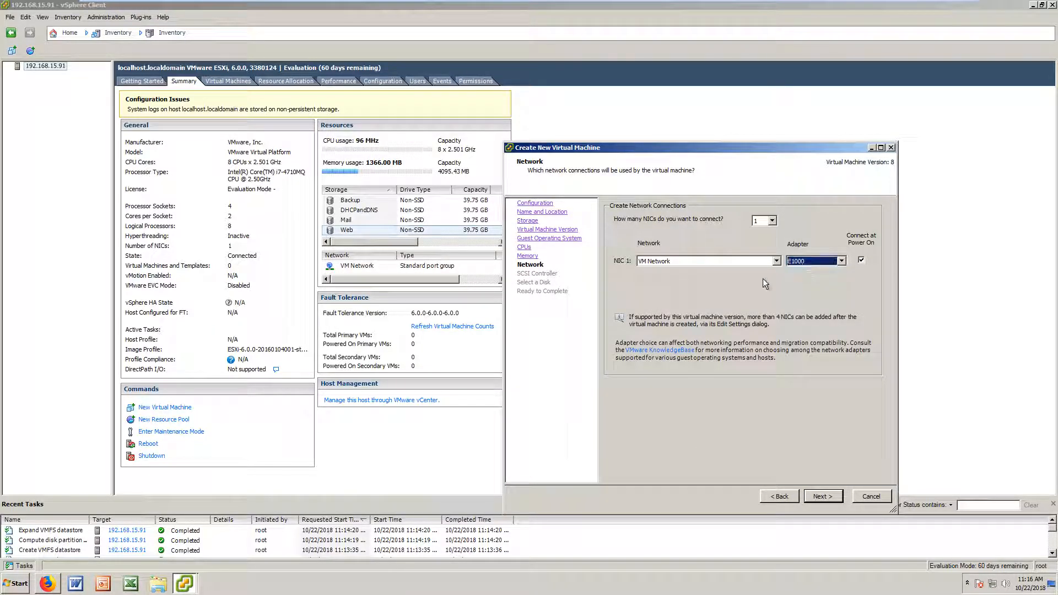
{"action": "left_click", "coordinate": [829, 266]}
{"action": "left_click", "coordinate": [805, 273]}
{"action": "left_click", "coordinate": [823, 496]}
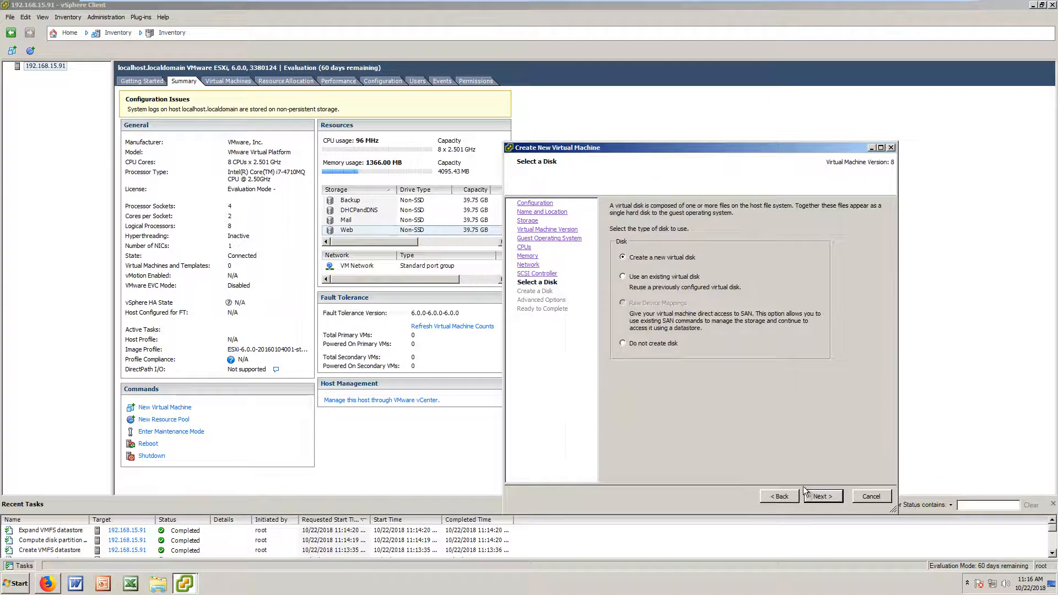
{"action": "left_click", "coordinate": [830, 497]}
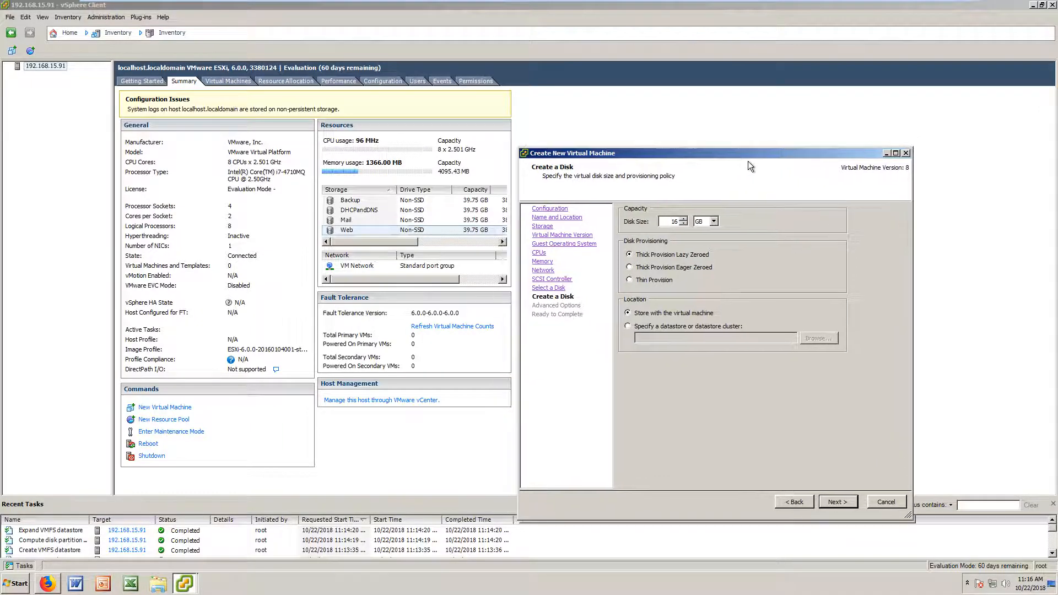
Step: Set the 16 GB virtual disk to Thin Provision
{"action": "left_click_drag", "start_coordinate": [728, 150], "coordinate": [765, 185]}
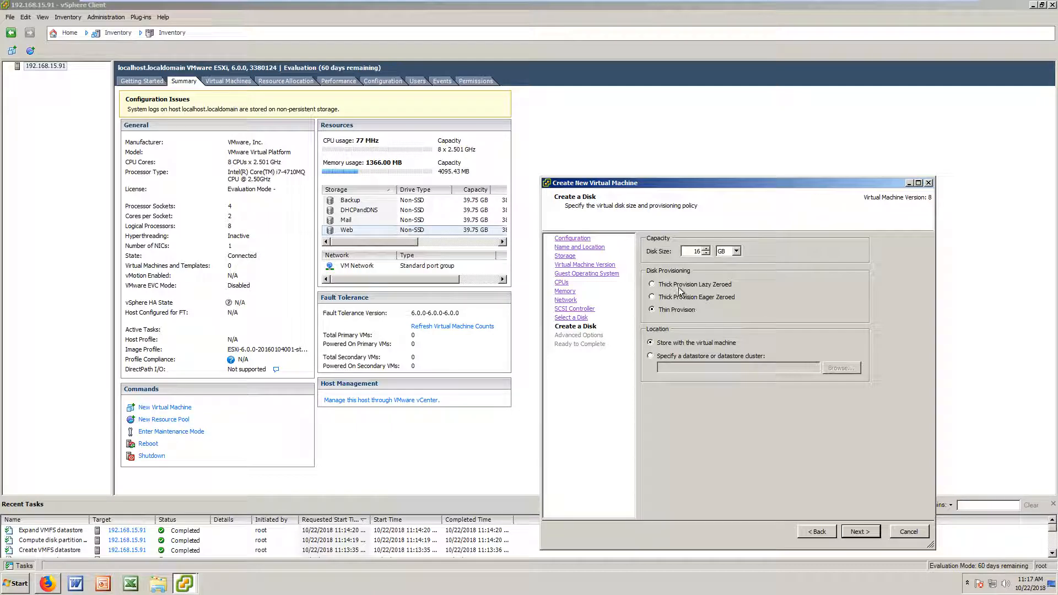
{"action": "left_click", "coordinate": [681, 310]}
Step: Store the virtual disk on the specified Web datastore
{"action": "left_click", "coordinate": [657, 357]}
{"action": "left_click", "coordinate": [841, 368]}
{"action": "left_click", "coordinate": [611, 326]}
{"action": "left_click", "coordinate": [607, 316]}
{"action": "left_click", "coordinate": [610, 297]}
{"action": "left_click", "coordinate": [617, 316]}
{"action": "left_click", "coordinate": [621, 298]}
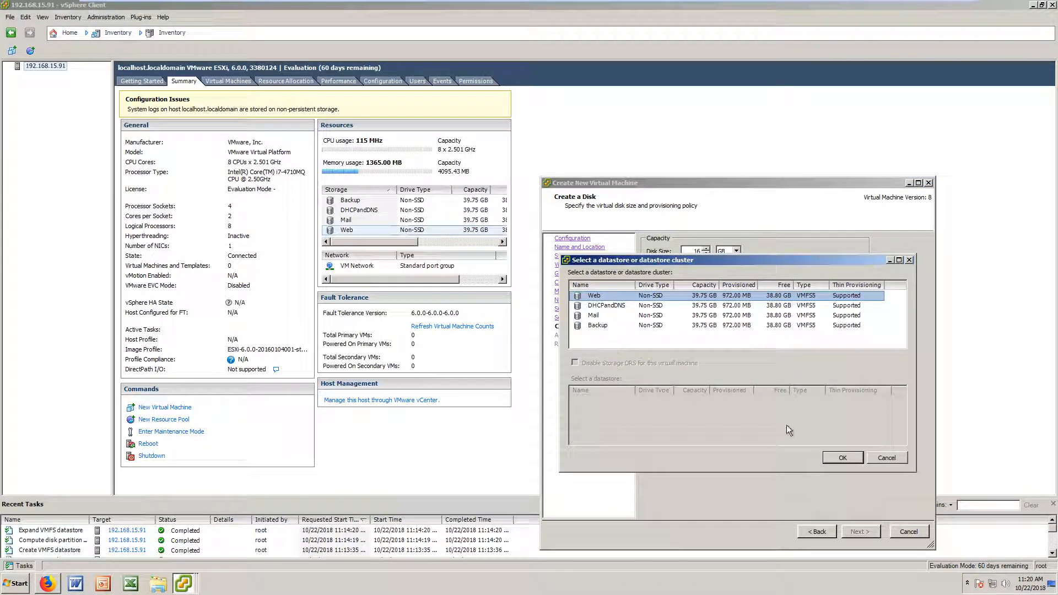
{"action": "left_click", "coordinate": [843, 458]}
Step: Keep default advanced options and choose to edit VM settings before completion
{"action": "left_click", "coordinate": [844, 530]}
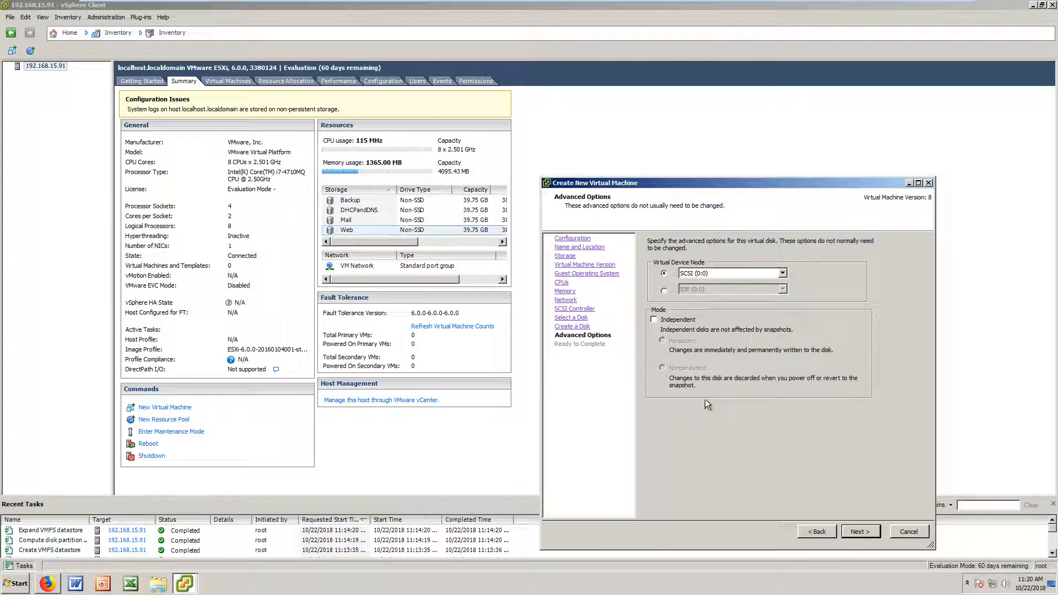
{"action": "left_click", "coordinate": [860, 531]}
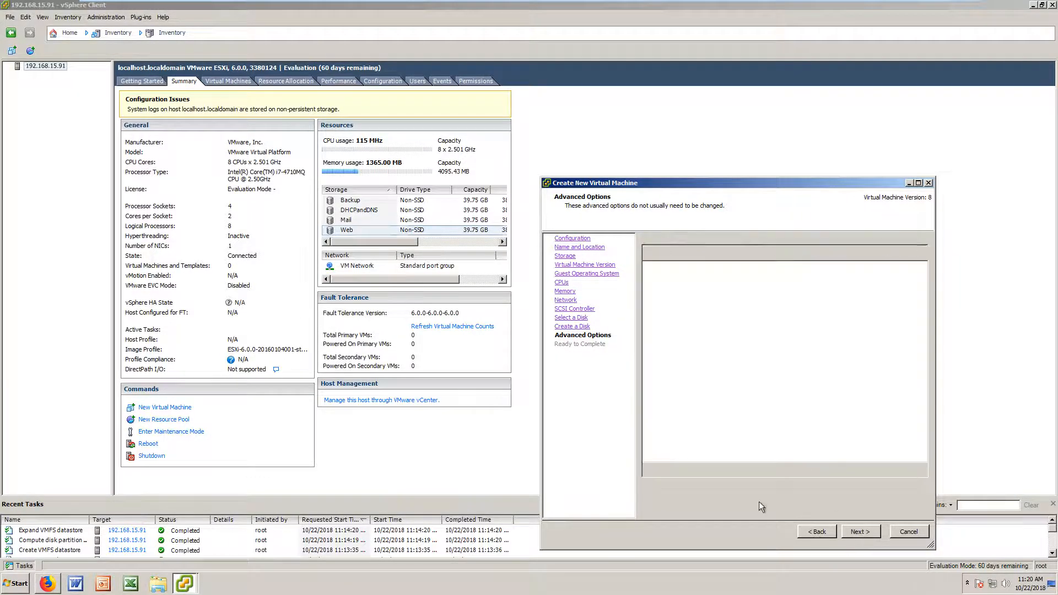
{"action": "left_click", "coordinate": [738, 487]}
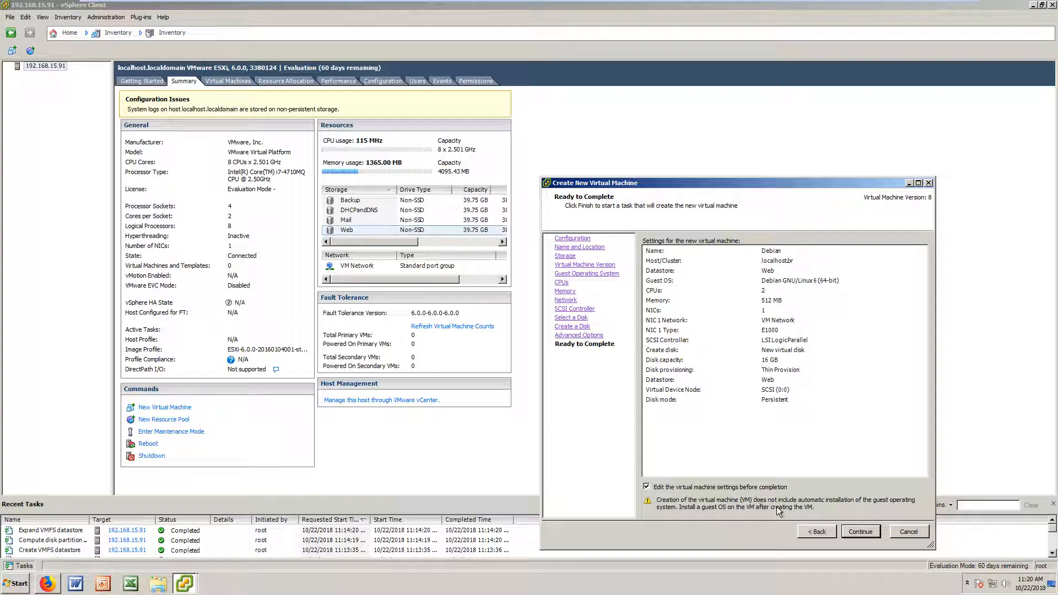
{"action": "left_click", "coordinate": [860, 535]}
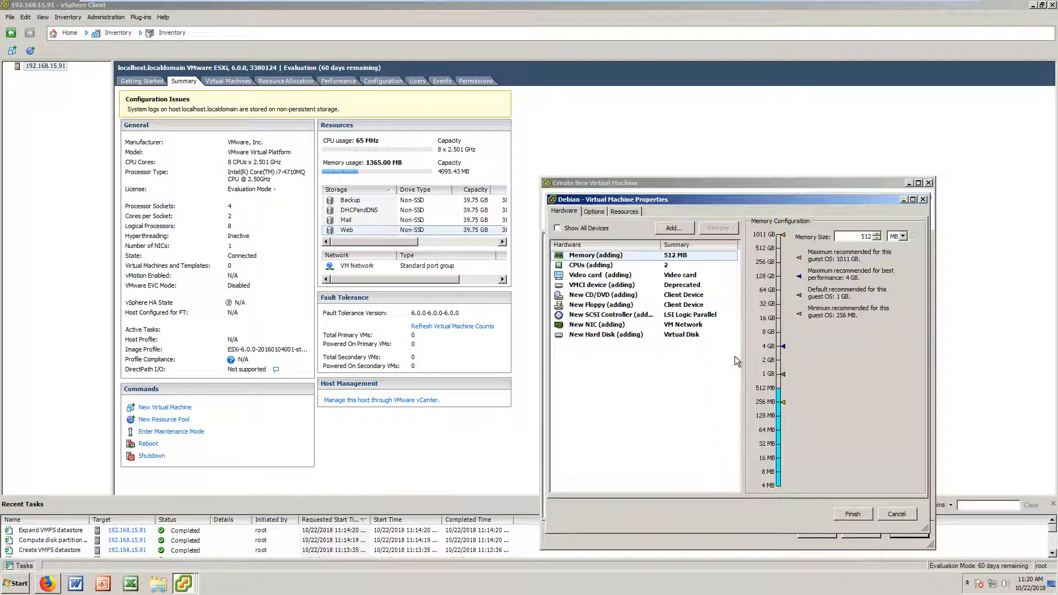
Step: Review the CPU, video card, VMCI, CD/DVD, SCSI controller and network adapter settings
{"action": "left_click", "coordinate": [634, 275]}
{"action": "left_click", "coordinate": [644, 265]}
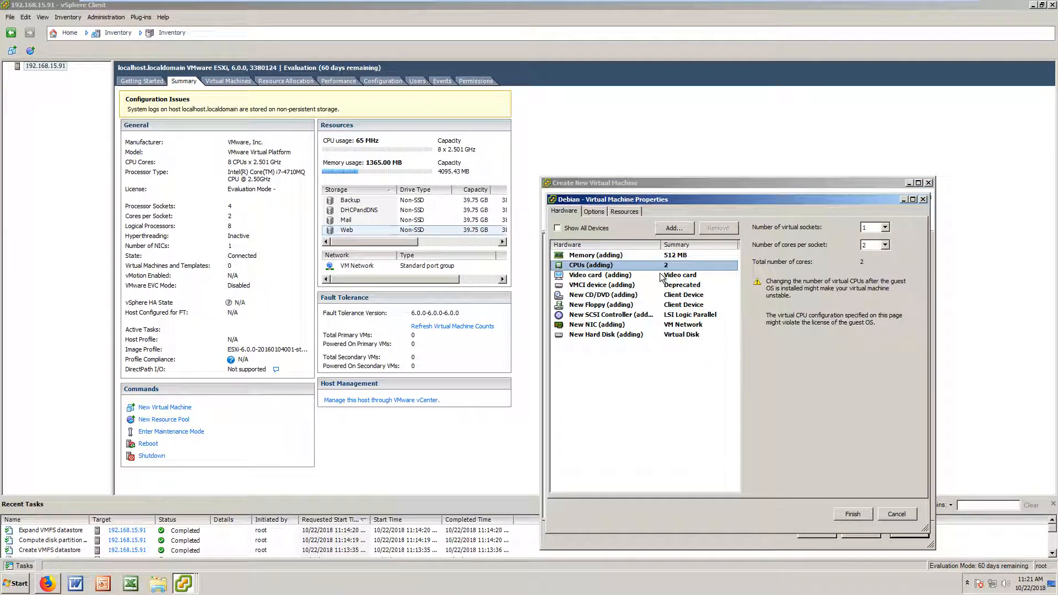
{"action": "left_click", "coordinate": [657, 275]}
{"action": "left_click", "coordinate": [655, 286]}
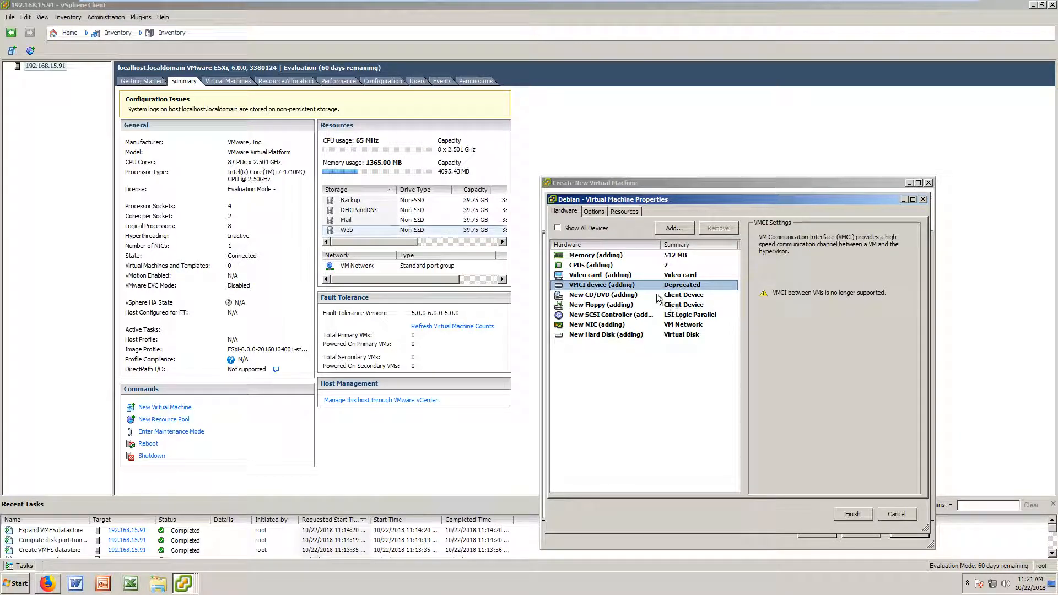
{"action": "left_click", "coordinate": [658, 296]}
{"action": "left_click", "coordinate": [652, 316]}
{"action": "left_click", "coordinate": [653, 325]}
{"action": "left_click", "coordinate": [716, 295]}
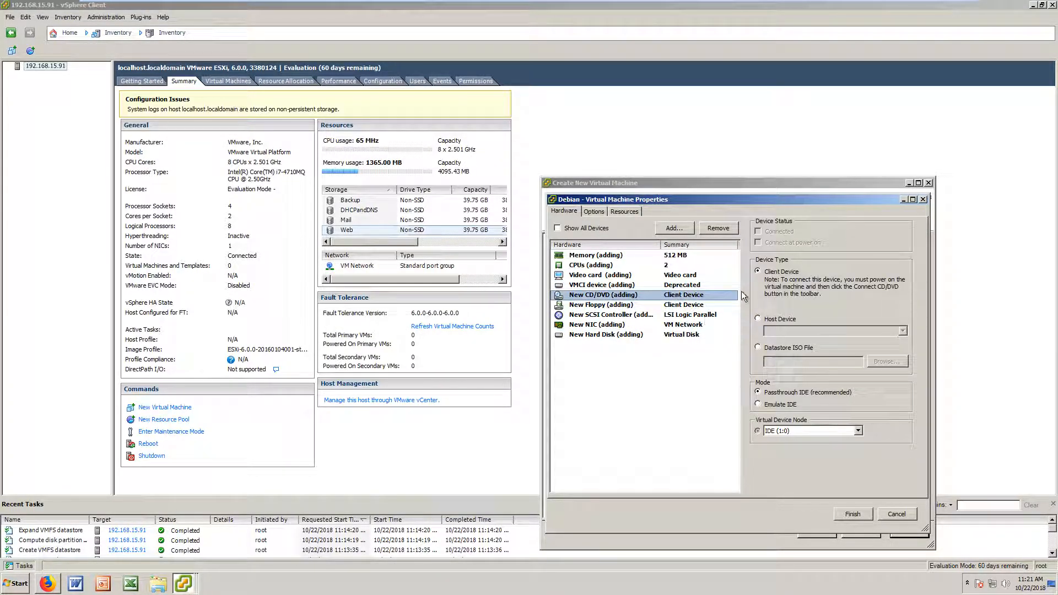
{"action": "left_click_drag", "start_coordinate": [748, 197], "coordinate": [635, 164]}
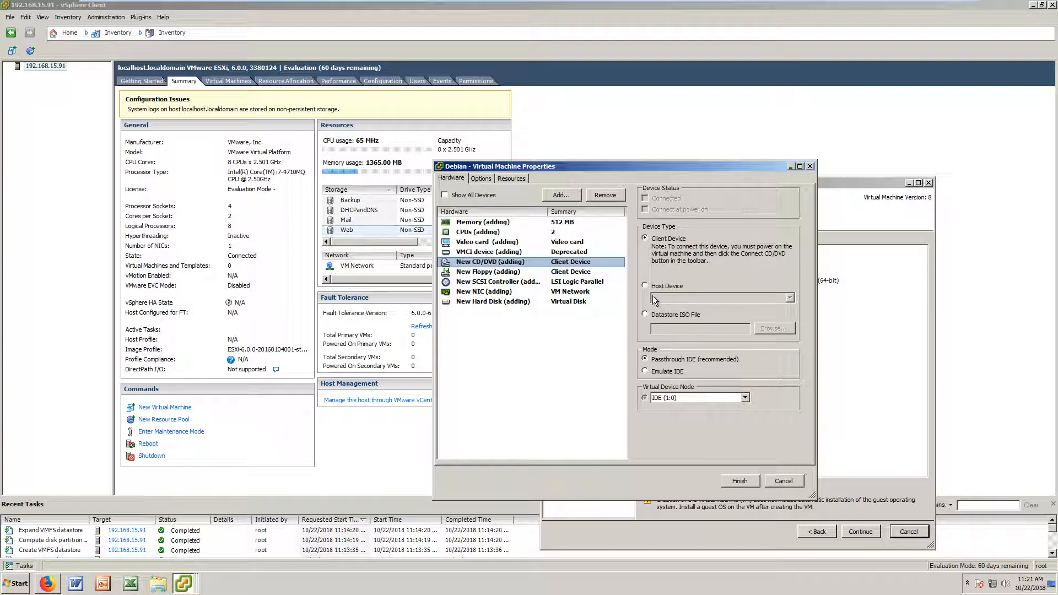
{"action": "mouse_move", "coordinate": [616, 2]}
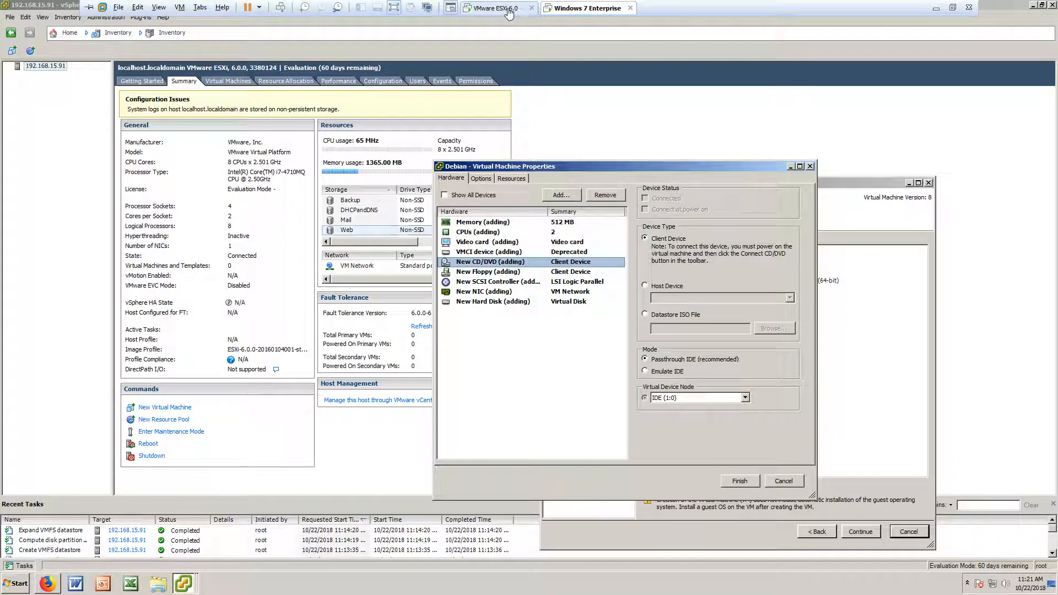
{"action": "left_click", "coordinate": [499, 8]}
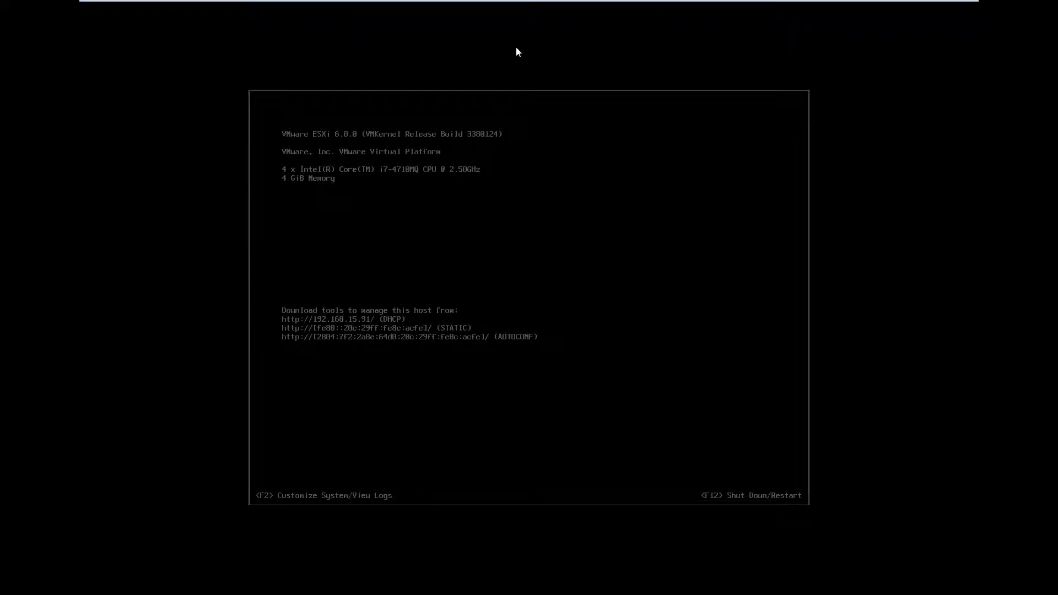
{"action": "mouse_move", "coordinate": [535, 2]}
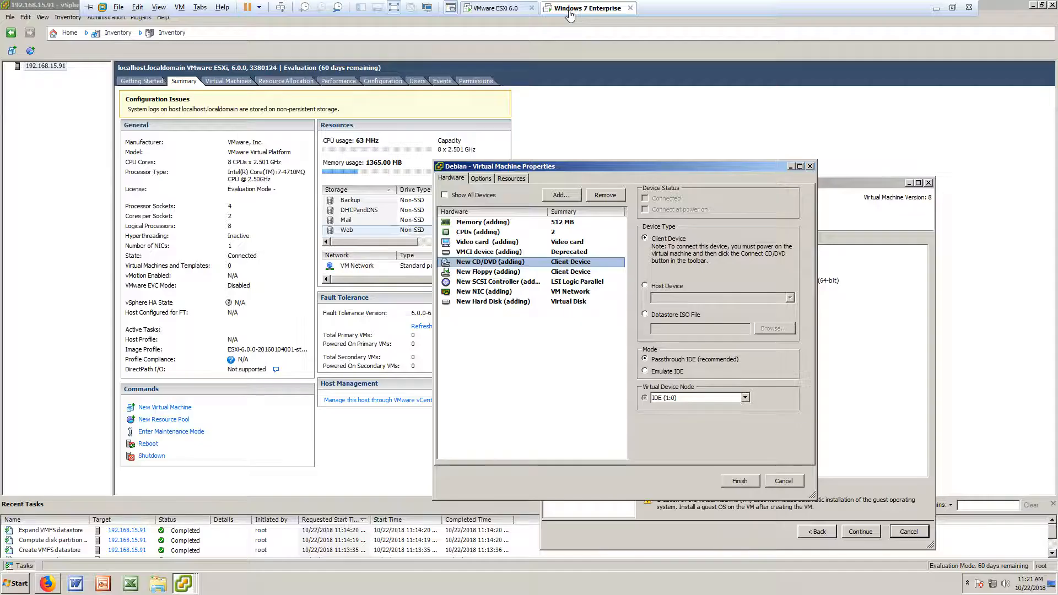
{"action": "left_click", "coordinate": [573, 8]}
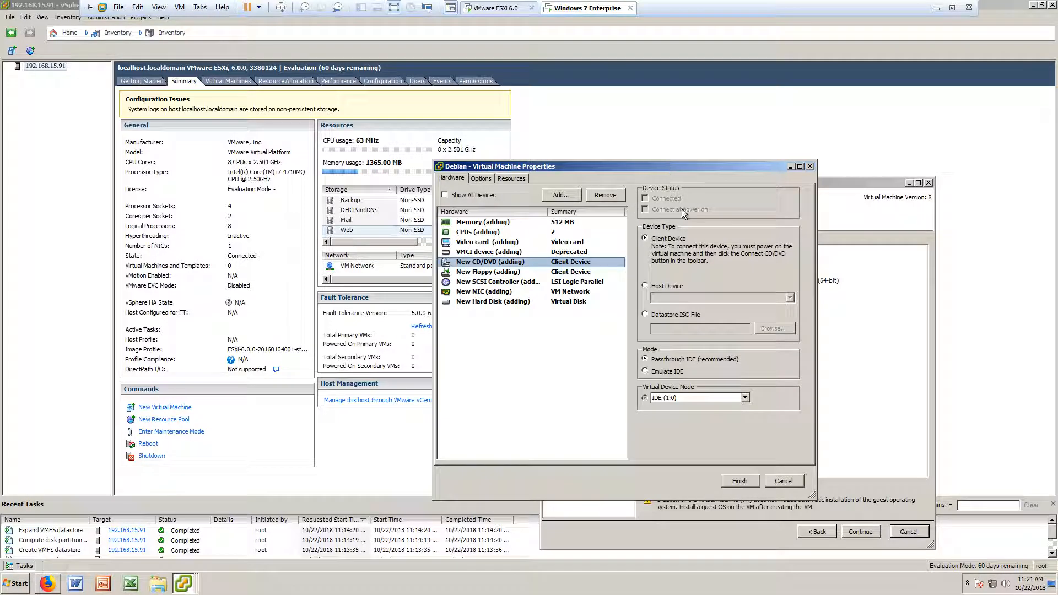
Step: Set the CD/DVD to the host device, connect it at power on, and finish creating the VM
{"action": "left_click", "coordinate": [664, 286]}
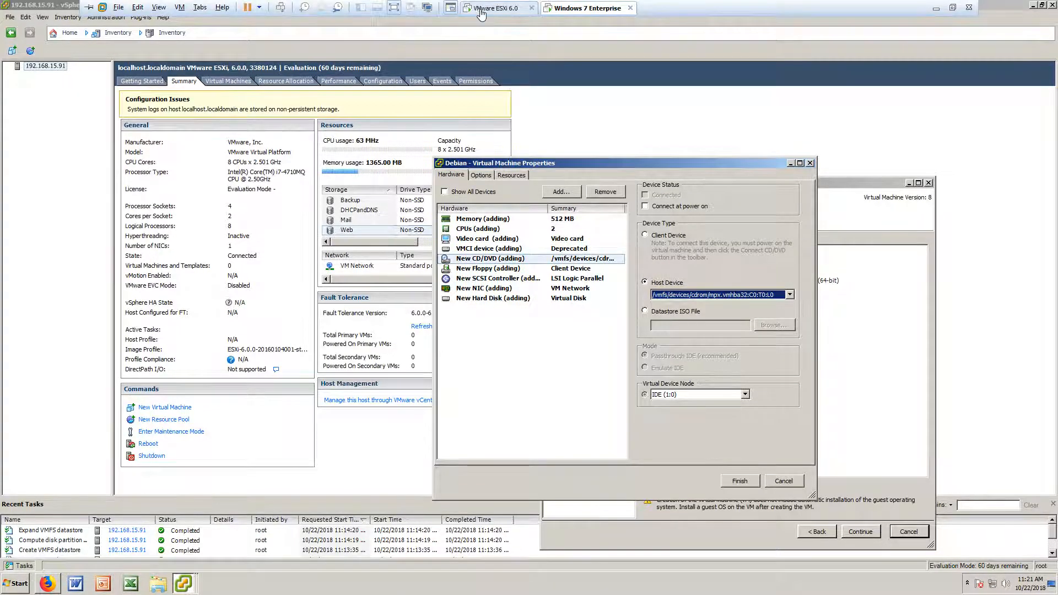
{"action": "left_click", "coordinate": [481, 12]}
{"action": "left_click", "coordinate": [586, 11]}
{"action": "left_click_drag", "start_coordinate": [647, 163], "coordinate": [684, 141]}
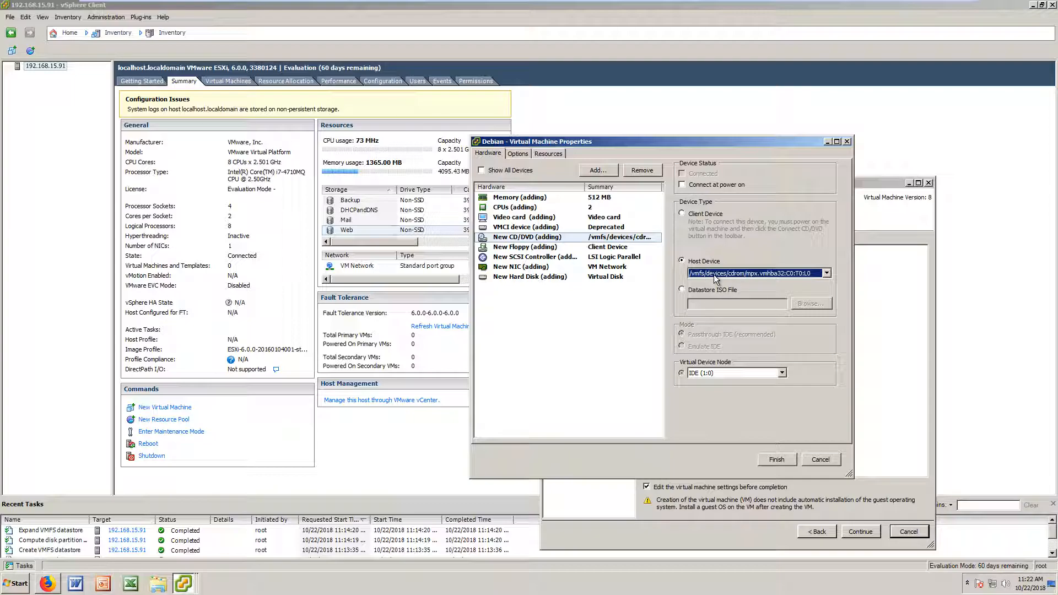
{"action": "left_click", "coordinate": [699, 262]}
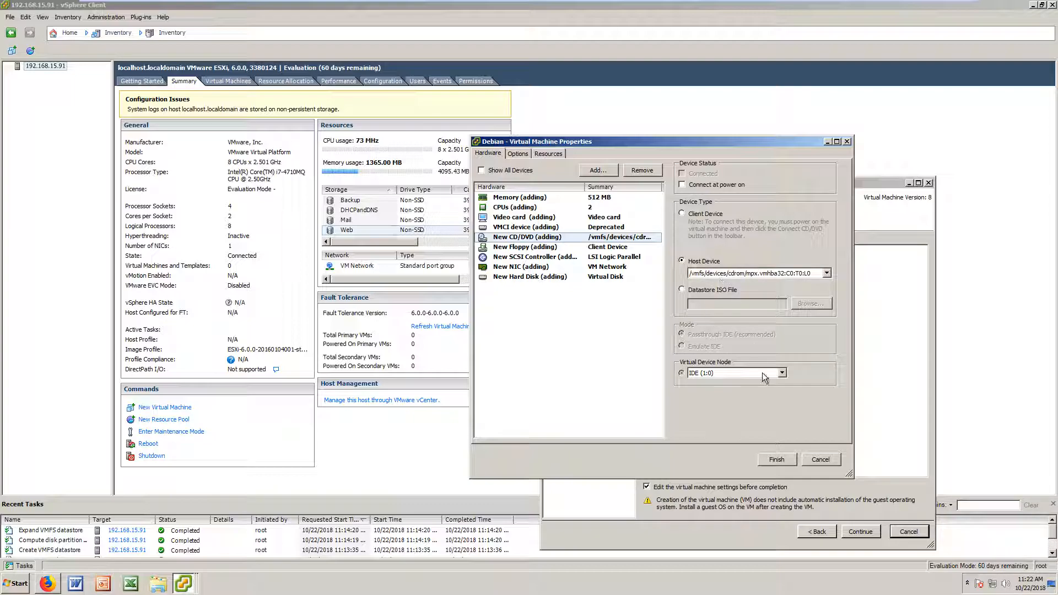
{"action": "left_click", "coordinate": [711, 186]}
{"action": "key", "text": "Return"}
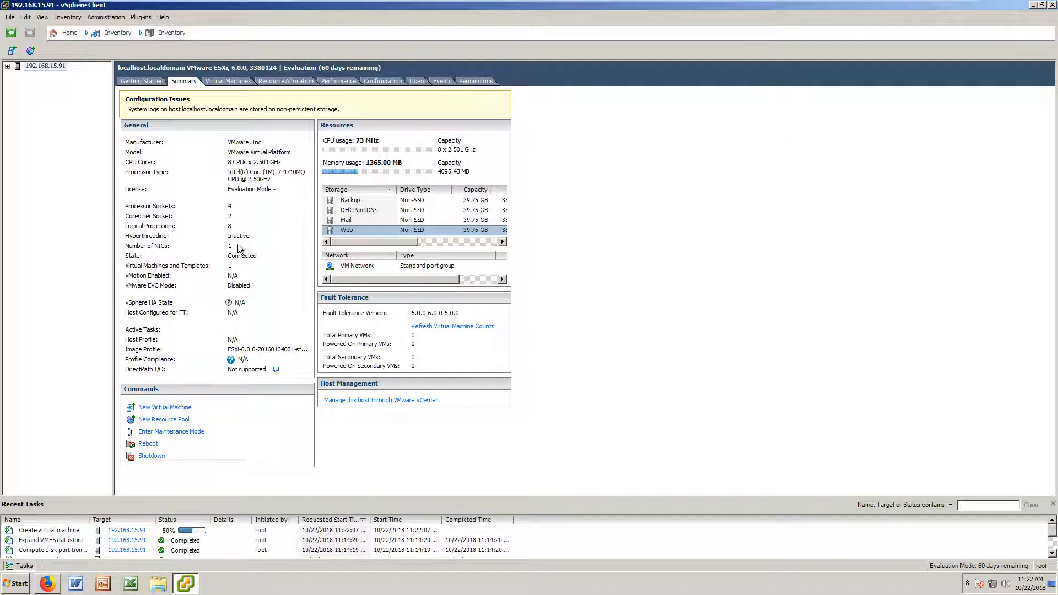
Step: Review the Debian VM's summary, resource allocation, performance and events tabs
{"action": "left_click", "coordinate": [38, 75]}
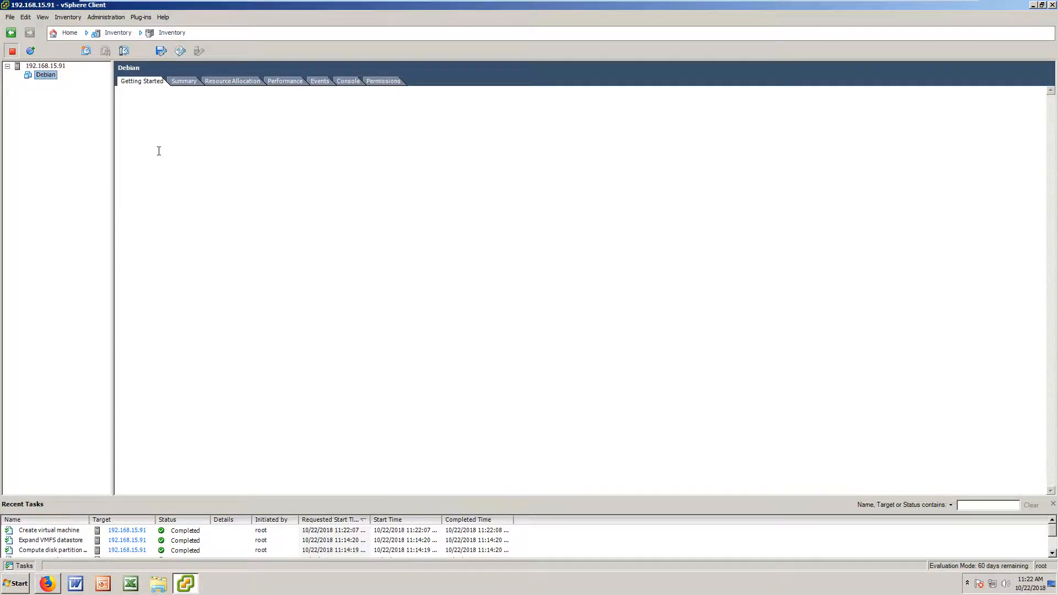
{"action": "left_click", "coordinate": [186, 81]}
{"action": "left_click", "coordinate": [236, 82]}
{"action": "left_click", "coordinate": [288, 82]}
{"action": "left_click", "coordinate": [317, 82]}
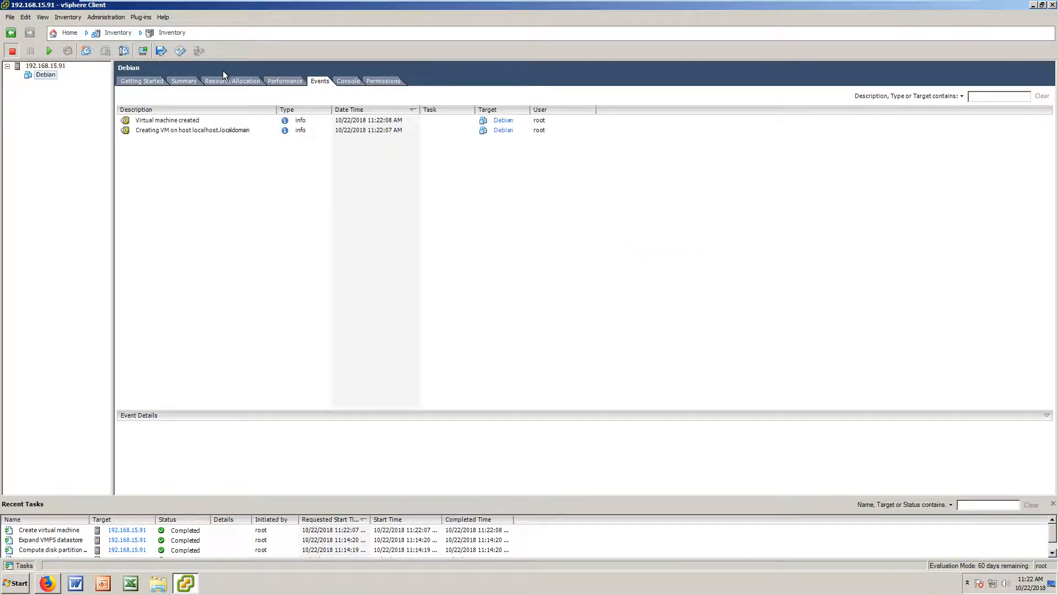
{"action": "left_click", "coordinate": [224, 81]}
{"action": "left_click", "coordinate": [150, 82]}
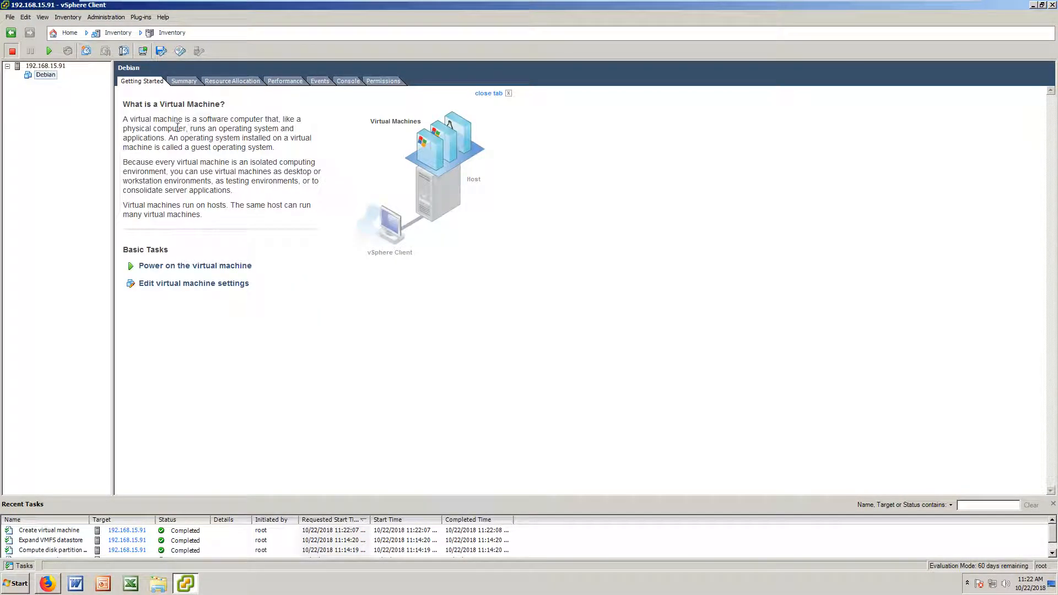
Step: Open the Debian VM's console, position its window, and power the VM on
{"action": "right_click", "coordinate": [41, 75]}
{"action": "left_click", "coordinate": [83, 128]}
{"action": "left_click_drag", "start_coordinate": [166, 44], "coordinate": [495, 180]}
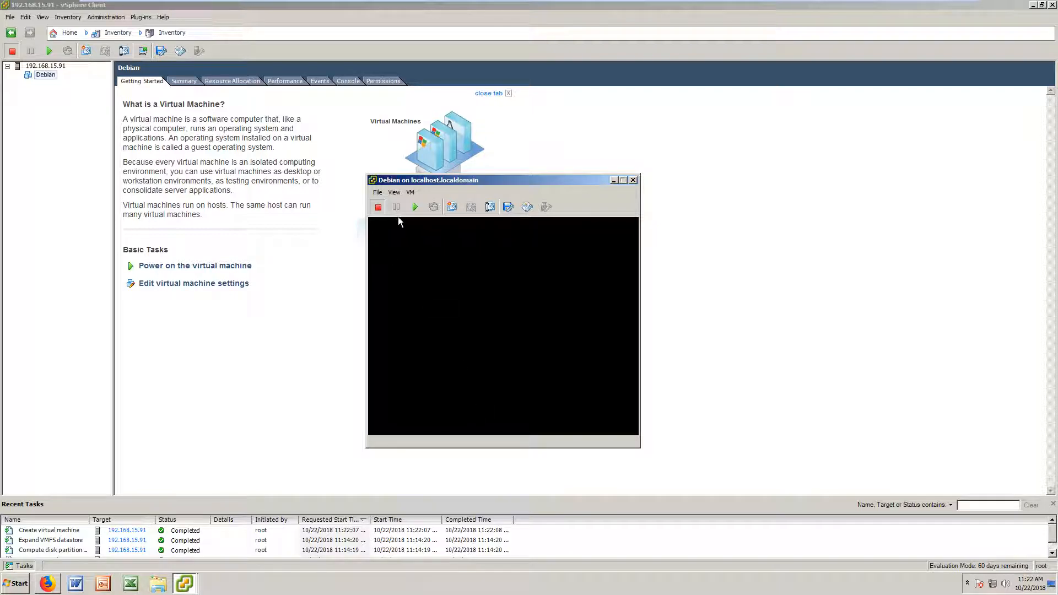
{"action": "left_click", "coordinate": [413, 209]}
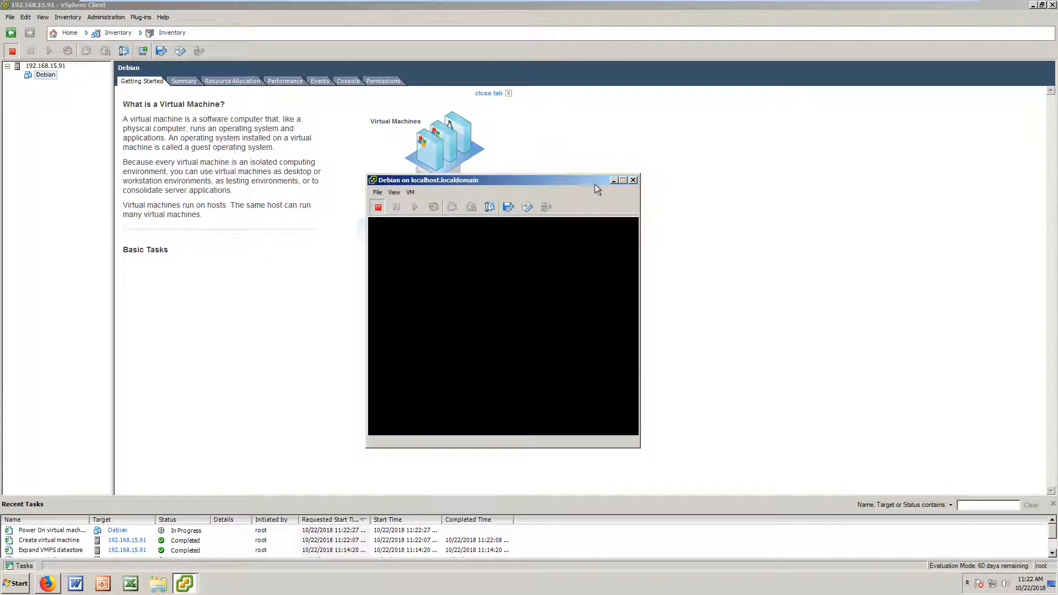
{"action": "left_click_drag", "start_coordinate": [558, 183], "coordinate": [653, 167]}
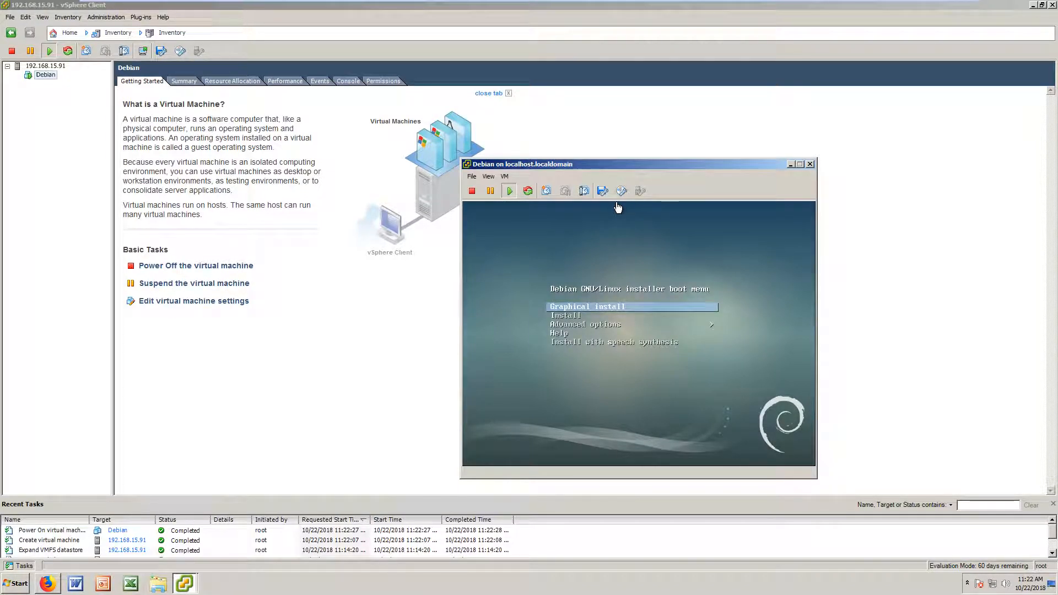
Step: Launch 'Graphical install' from the Debian boot menu in the VM console
{"action": "left_click", "coordinate": [652, 259]}
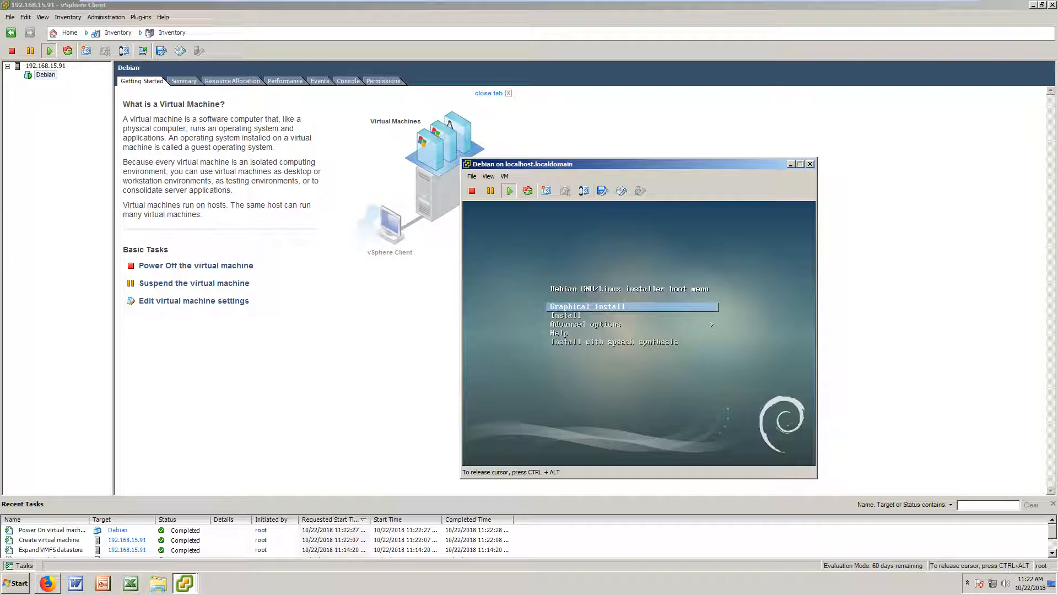
{"action": "key", "text": "Return"}
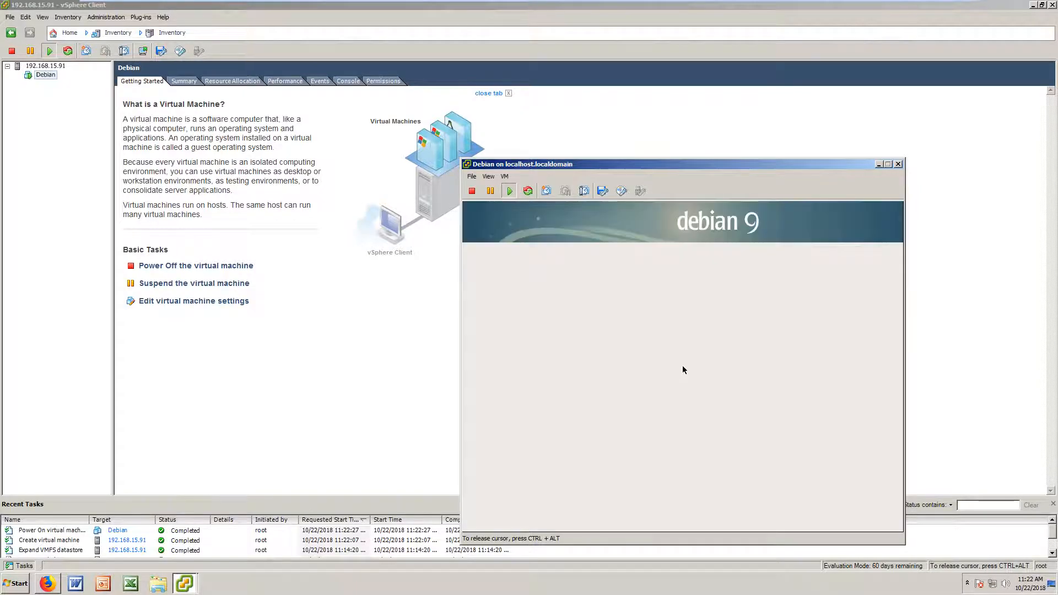
Step: Reposition the console window and recapture keyboard input into the VM
{"action": "key", "text": "ctrl+alt"}
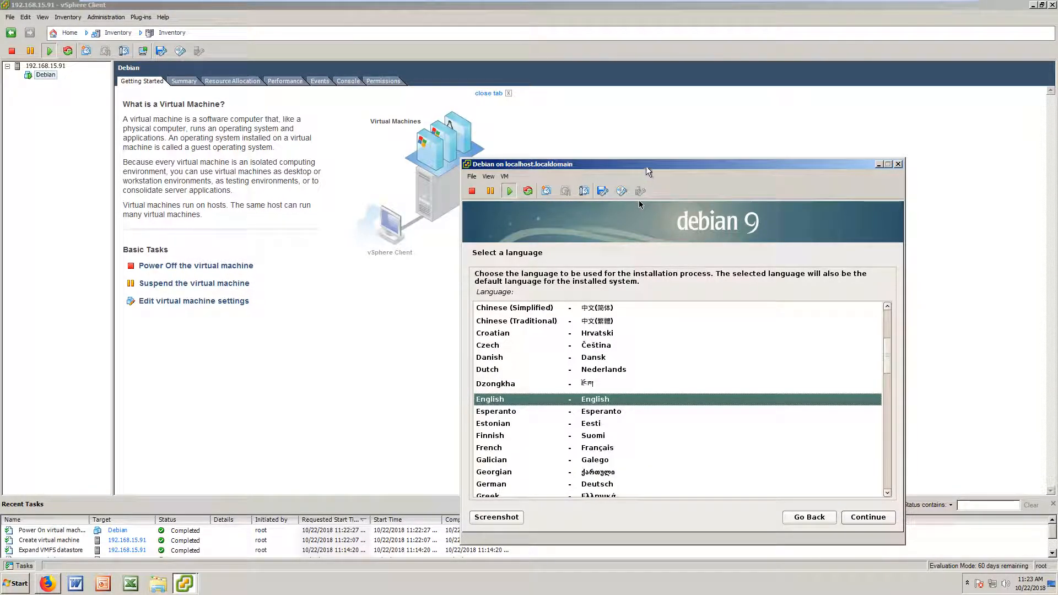
{"action": "left_click_drag", "start_coordinate": [647, 166], "coordinate": [689, 88]}
{"action": "left_click", "coordinate": [676, 284]}
{"action": "key", "text": "ctrl+alt"}
{"action": "left_click_drag", "start_coordinate": [726, 87], "coordinate": [672, 103]}
{"action": "left_click", "coordinate": [699, 284]}
Step: Accept English language, United States location and the default keyboard layout
{"action": "left_click", "coordinate": [864, 458]}
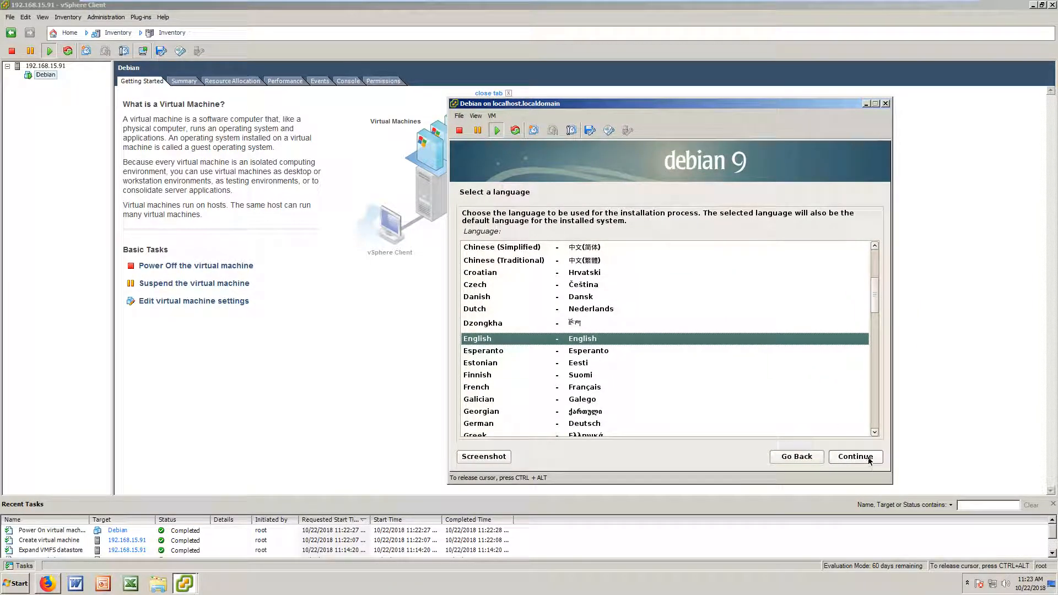
{"action": "left_click", "coordinate": [854, 456]}
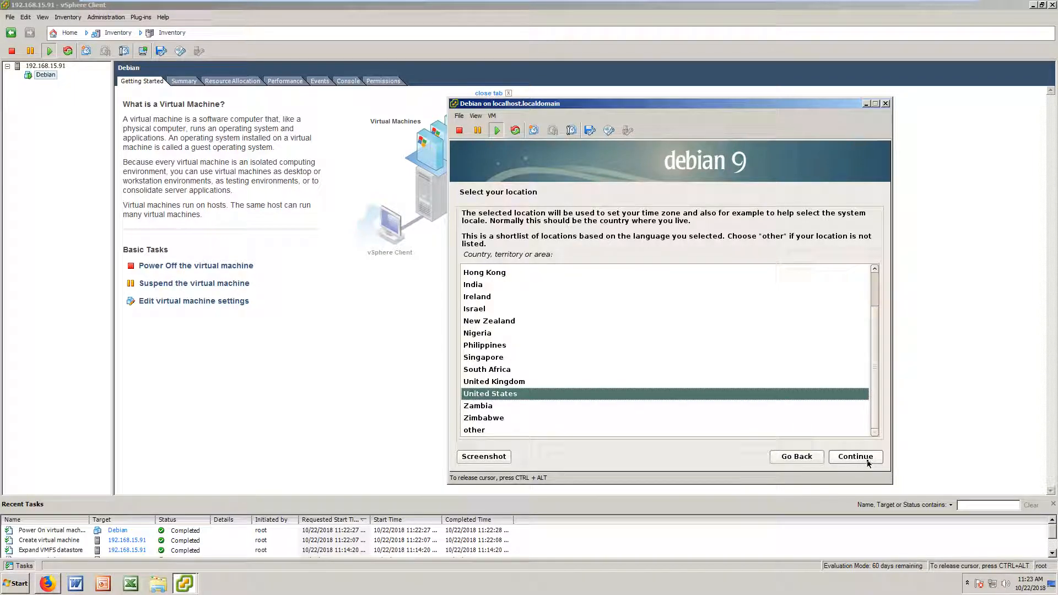
{"action": "scroll", "coordinate": [676, 339], "scroll_direction": "down", "scroll_amount": 3}
{"action": "scroll", "coordinate": [677, 339], "scroll_direction": "down", "scroll_amount": 3}
{"action": "scroll", "coordinate": [751, 366], "scroll_direction": "up", "scroll_amount": 5}
{"action": "left_click", "coordinate": [854, 457]}
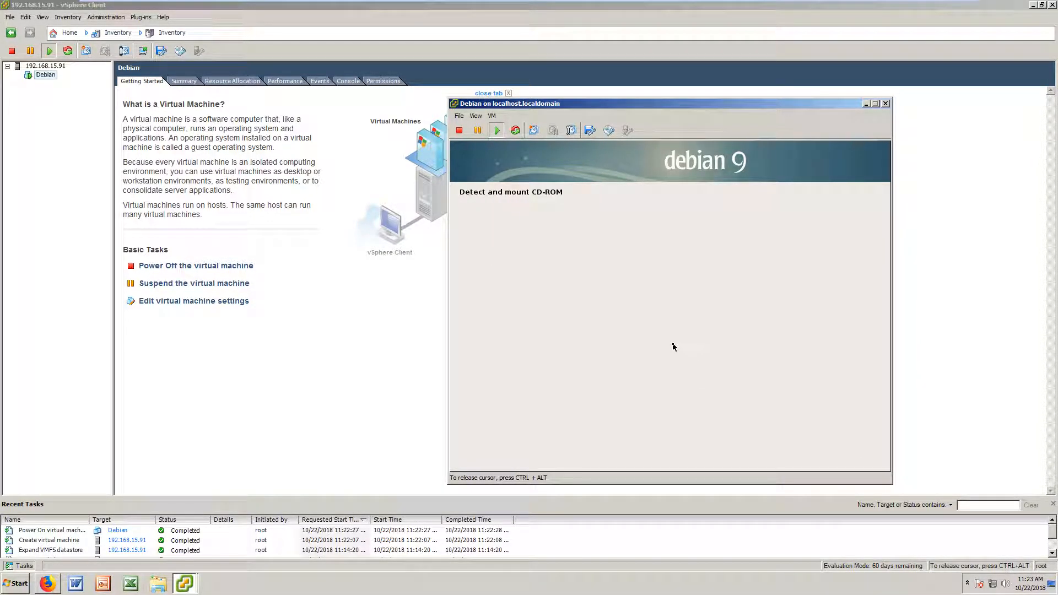
Step: Shift the console window left while the installer loads components and configures DHCP networking
{"action": "left_click_drag", "start_coordinate": [683, 103], "coordinate": [686, 101]}
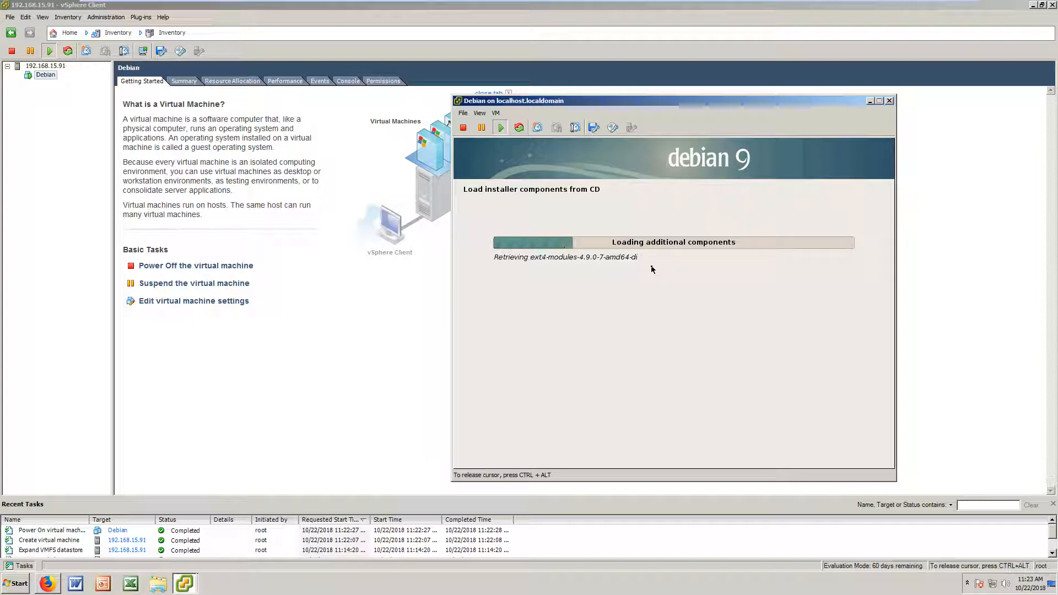
{"action": "left_click_drag", "start_coordinate": [686, 101], "coordinate": [630, 110]}
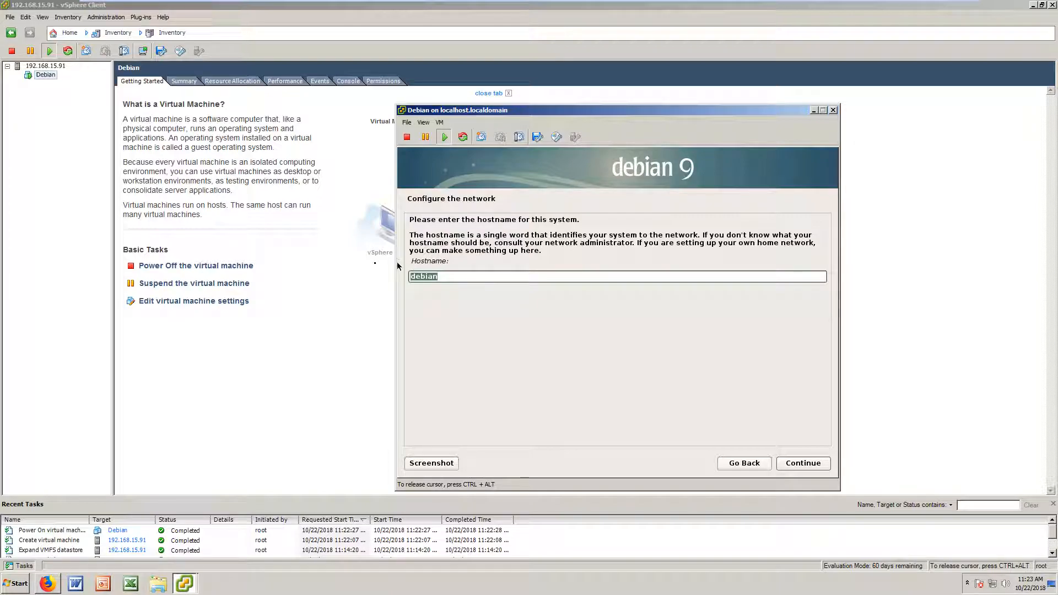
Step: Set the hostname to debian and the domain name to araripe.tech
{"action": "type", "text": "t"}
{"action": "type", "text": "ebian"}
{"action": "key", "text": "Return"}
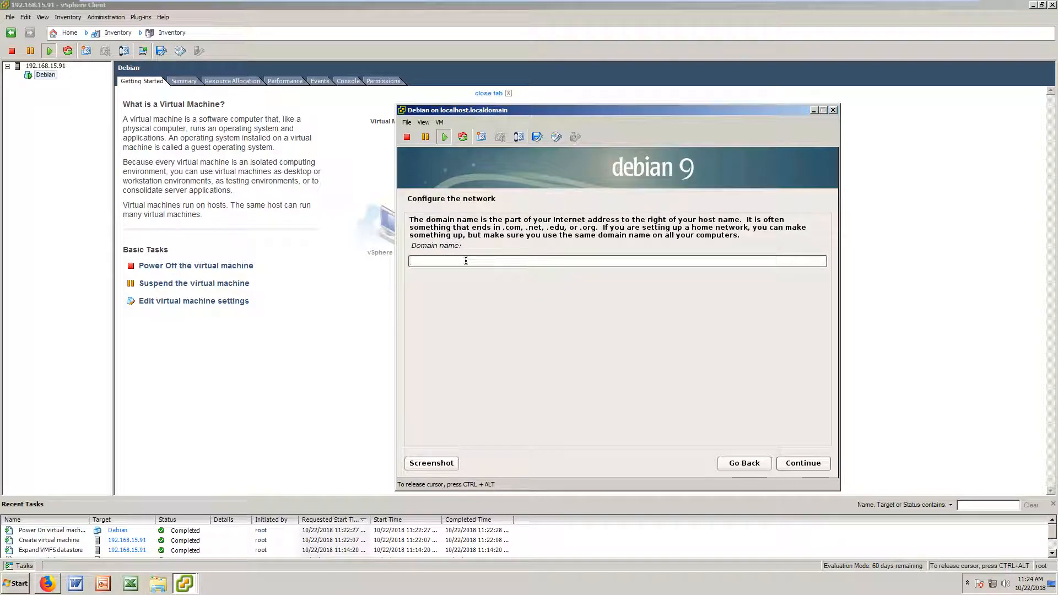
{"action": "type", "text": "araripe.ty"}
{"action": "key", "text": "BackSpace"}
{"action": "type", "text": "ech"}
{"action": "key", "text": "Return"}
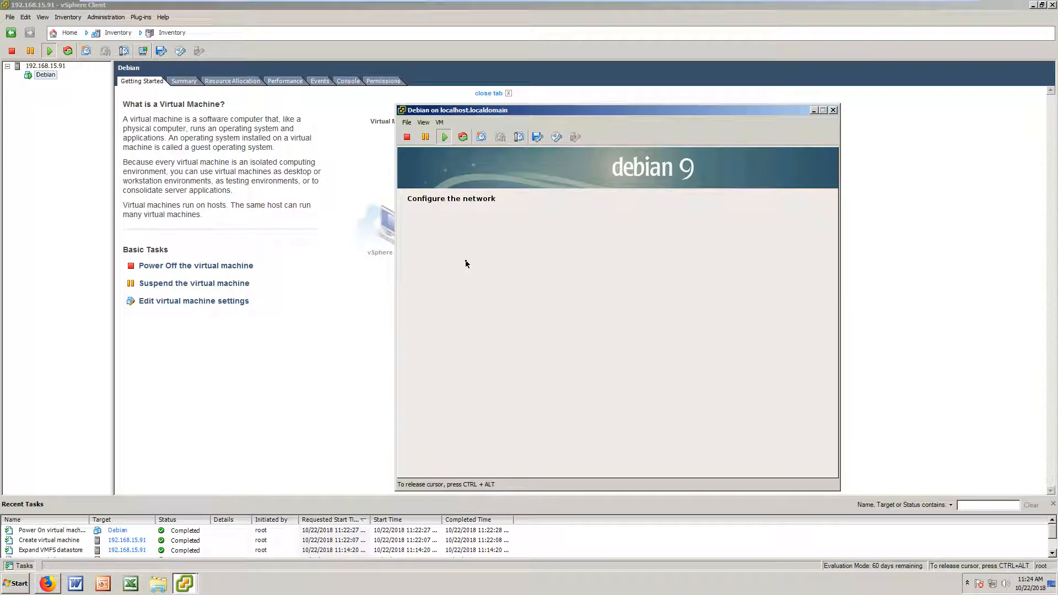
Step: Enter and confirm the root password
{"action": "type", "text": "●●●●●●●"}
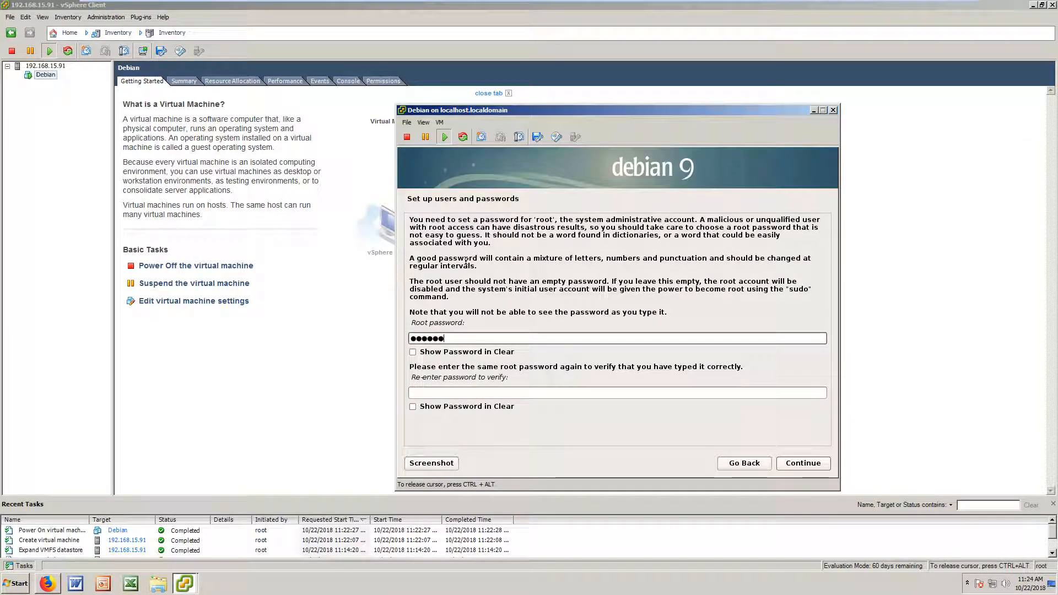
{"action": "type", "text": "●●"}
{"action": "left_click", "coordinate": [458, 391]}
{"action": "type", "text": "●●●●●●●"}
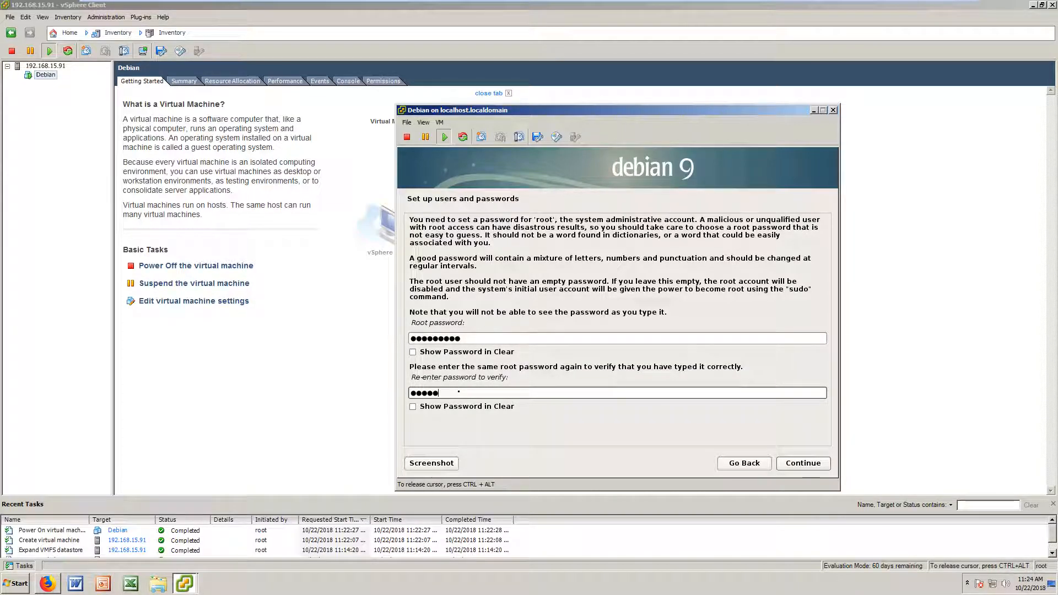
{"action": "type", "text": "●●"}
{"action": "key", "text": "Return"}
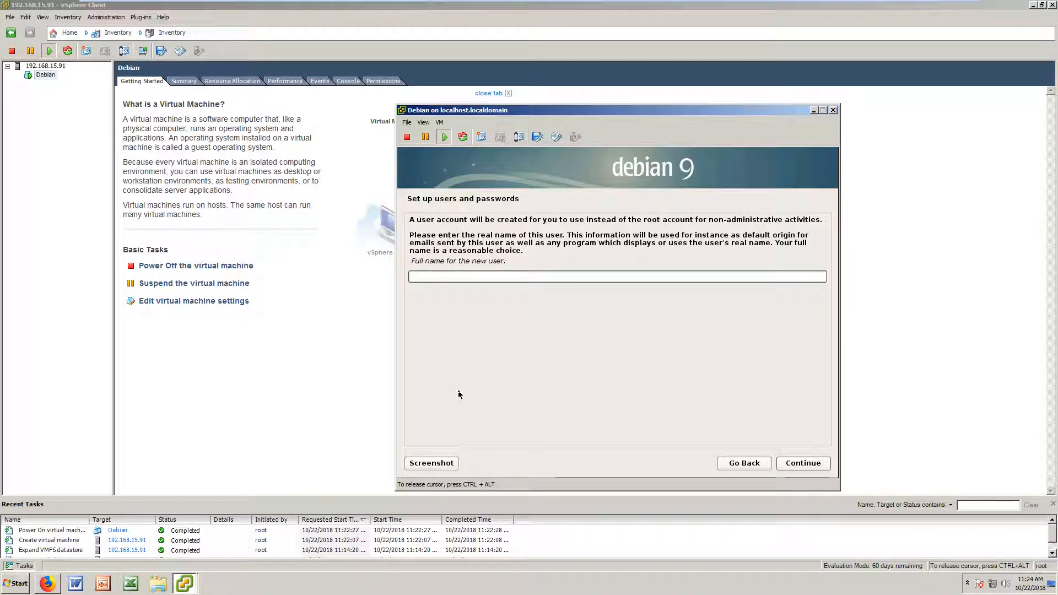
Step: Enter the new user's full name, keep the suggested username, and set the user password
{"action": "type", "text": "araripe"}
{"action": "key", "text": "Return"}
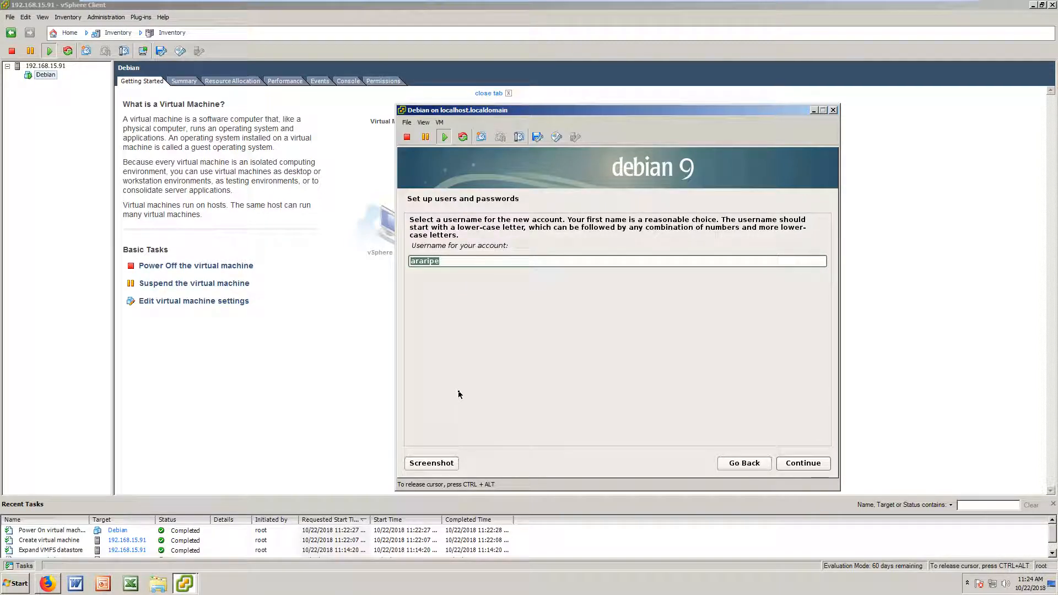
{"action": "key", "text": "Return"}
{"action": "type", "text": "●●●●"}
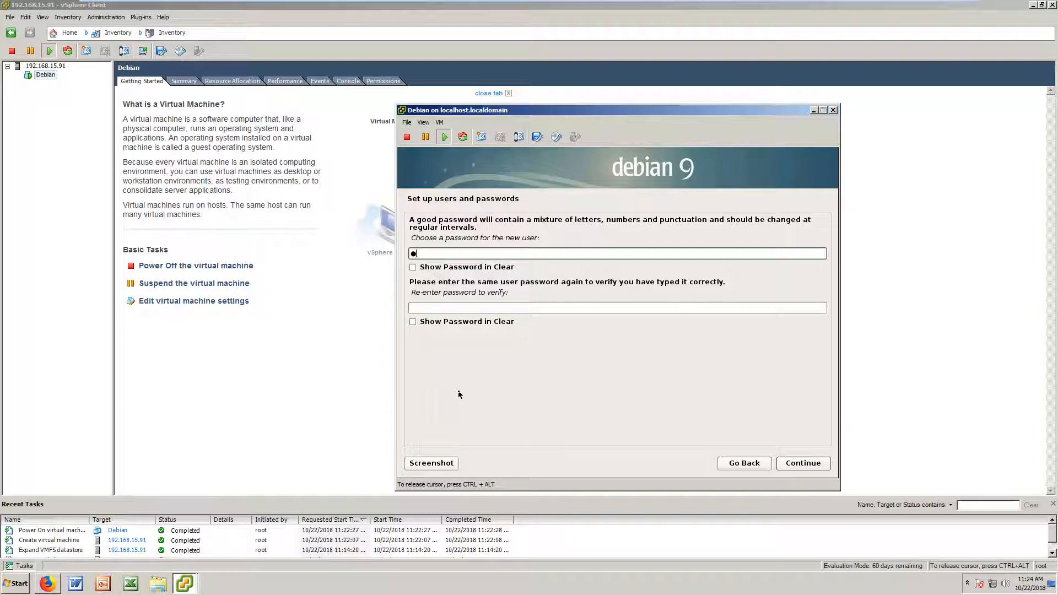
{"action": "type", "text": "●●●●●"}
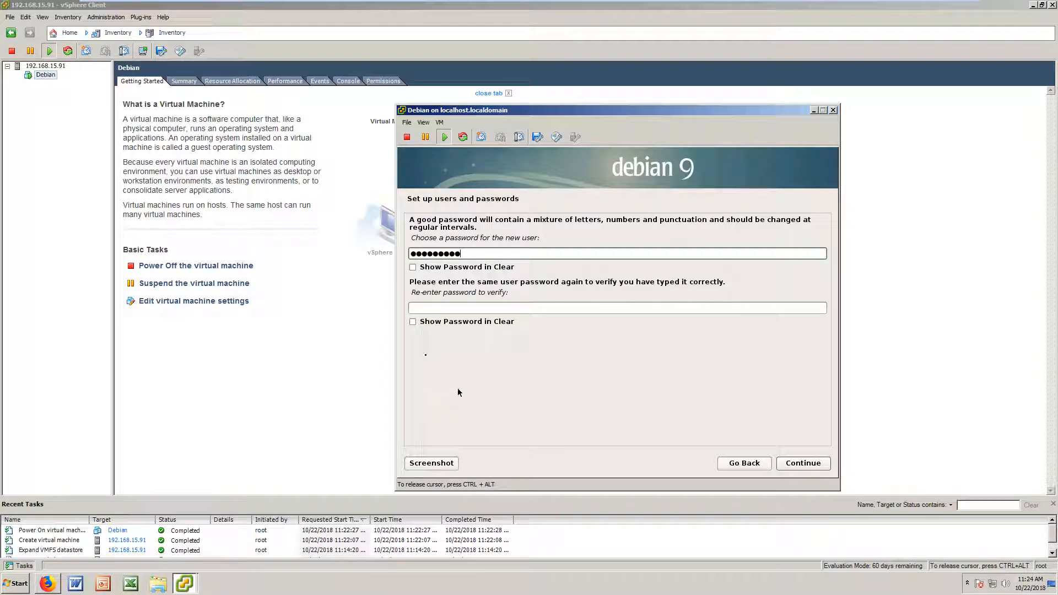
{"action": "left_click", "coordinate": [466, 308]}
{"action": "type", "text": "●●●●●●●●●"}
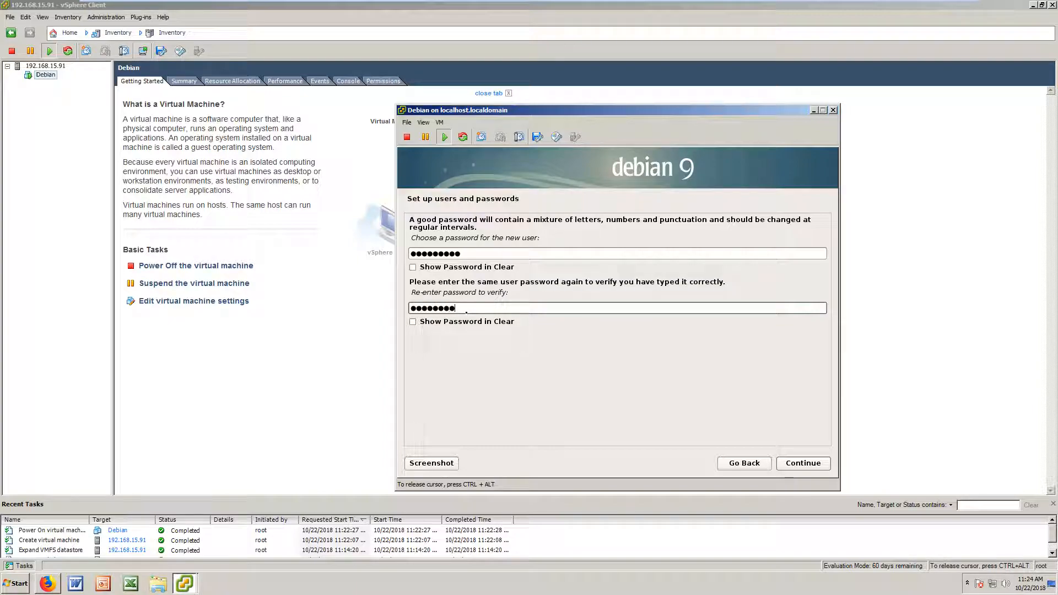
{"action": "key", "text": "Return"}
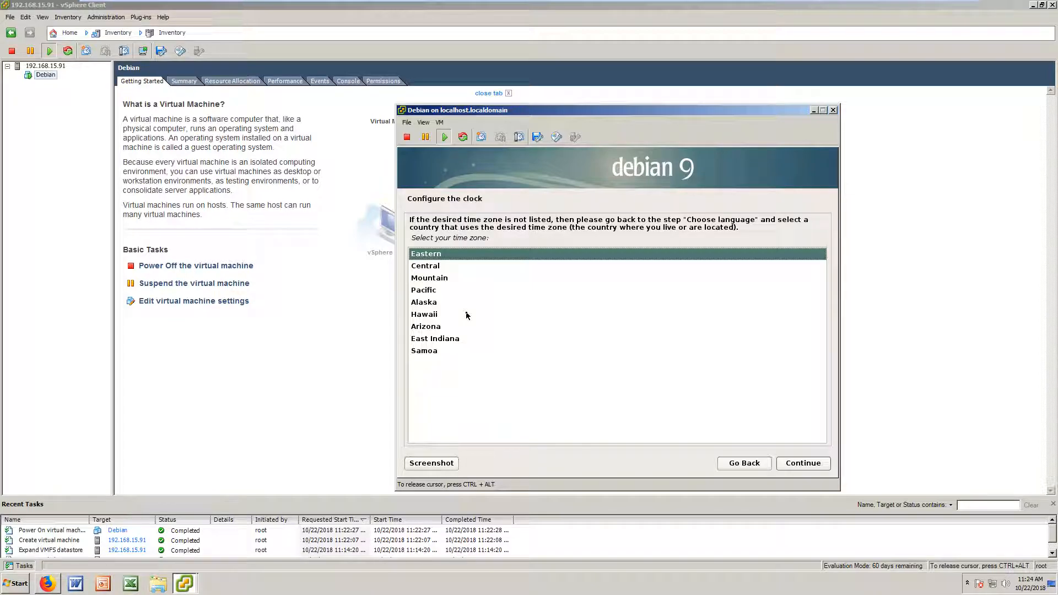
Step: Accept Eastern as the time zone
{"action": "key", "text": "Return"}
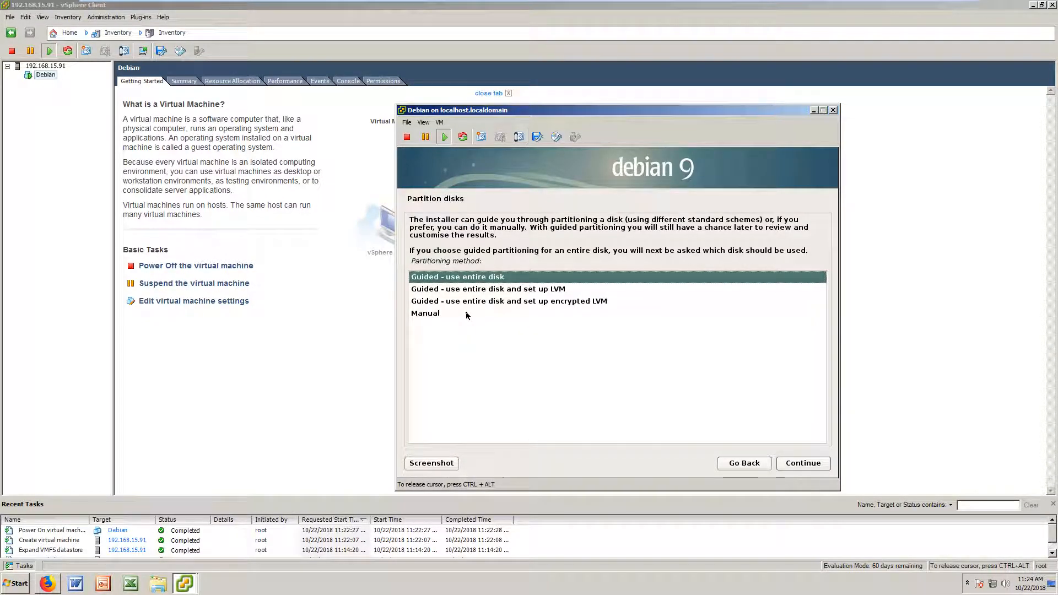
Step: Choose guided LVM on the 17.2 GB sda disk with separate /home, /var, /tmp
{"action": "key", "text": "Down"}
{"action": "key", "text": "Return"}
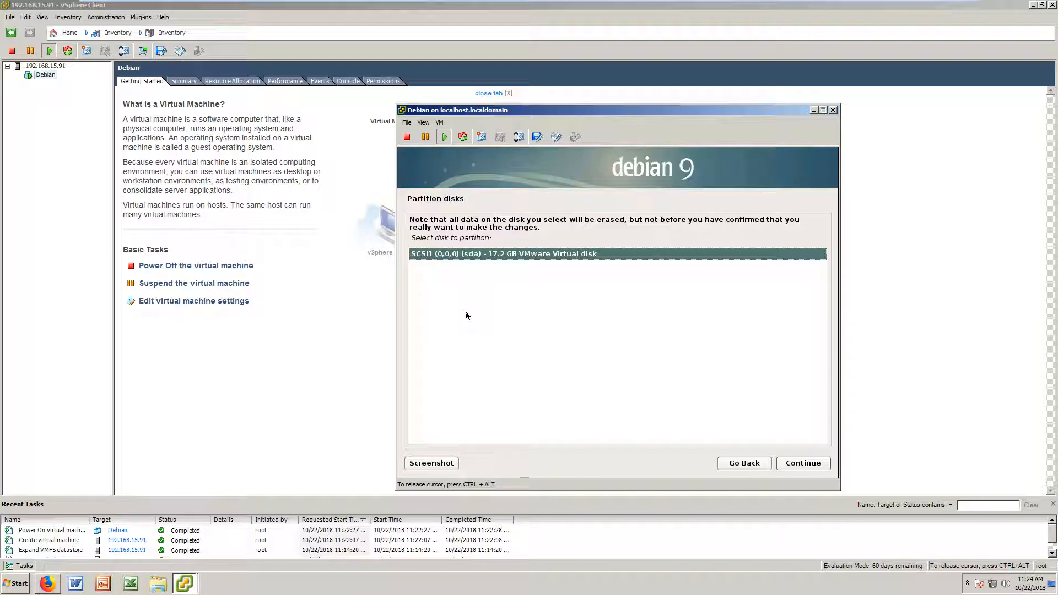
{"action": "key", "text": "Return"}
{"action": "key", "text": "Down"}
{"action": "key", "text": "Down"}
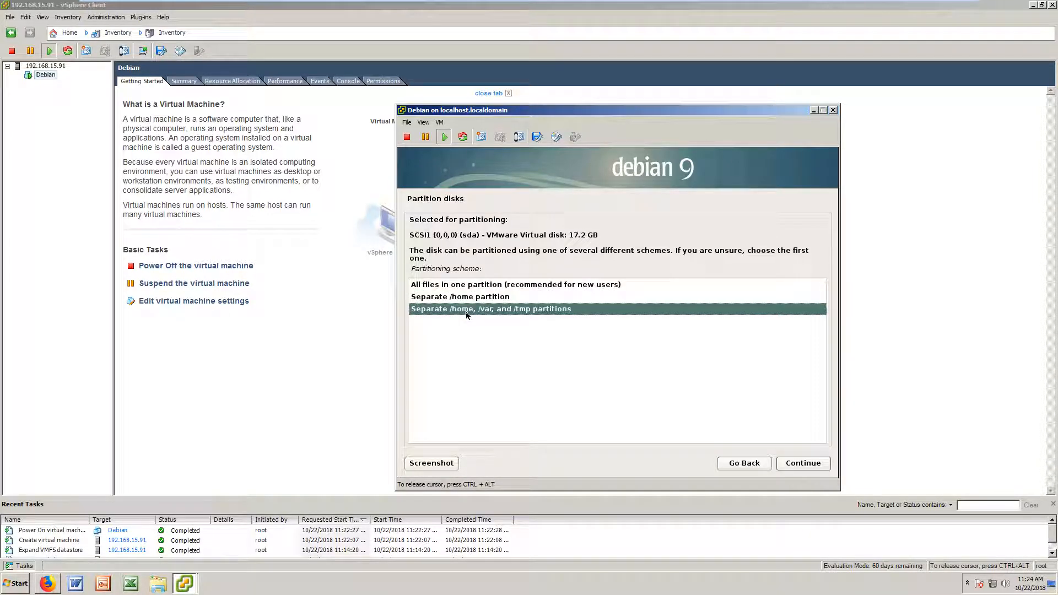
{"action": "key", "text": "Return"}
{"action": "key", "text": "Down"}
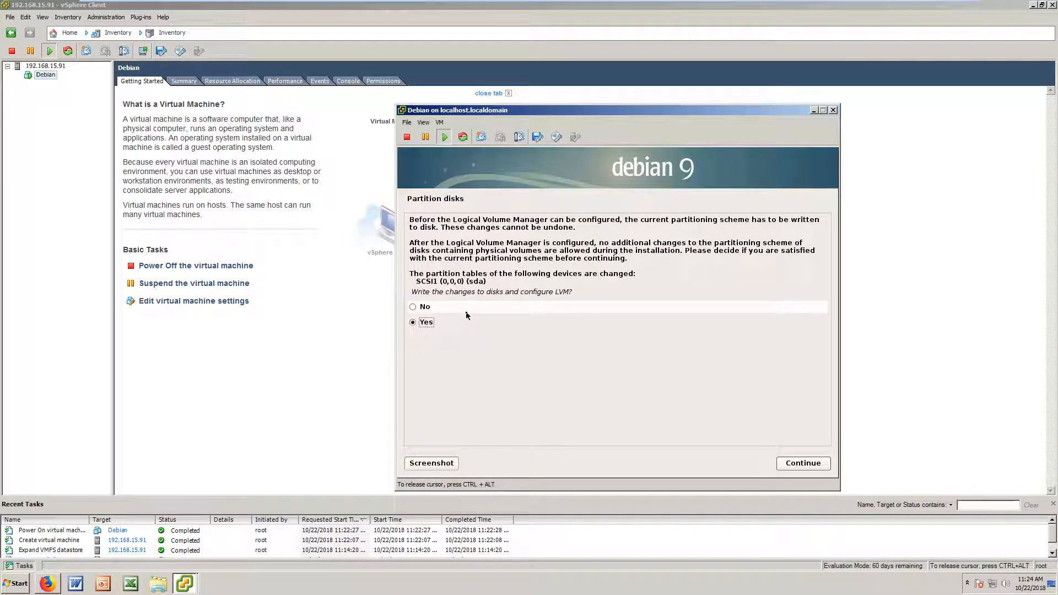
{"action": "key", "text": "Return"}
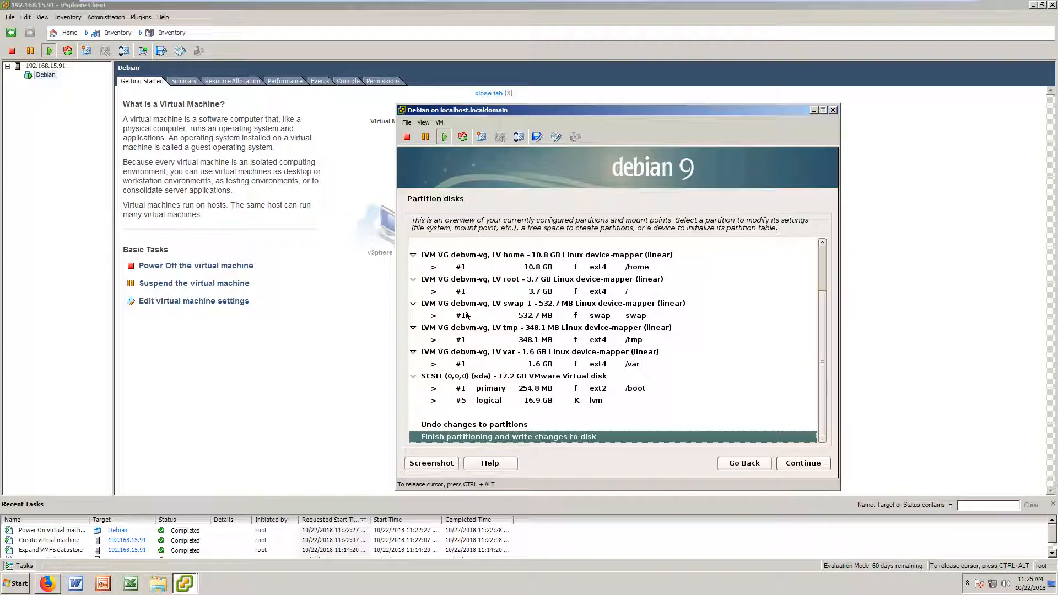
Step: Finish partitioning and confirm writing the changes to disk
{"action": "key", "text": "Return"}
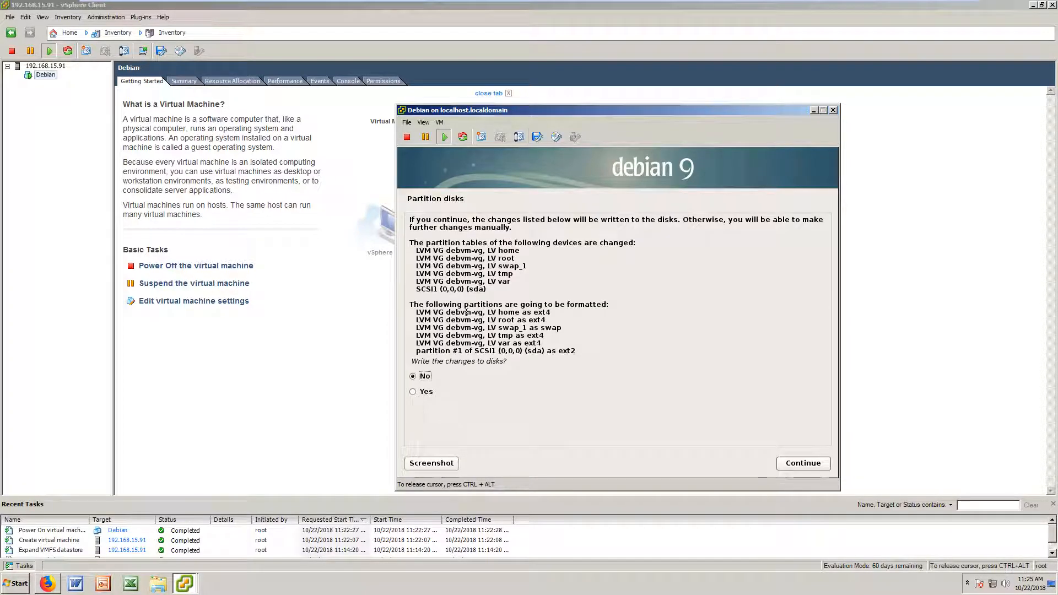
{"action": "key", "text": "Down"}
{"action": "key", "text": "Return"}
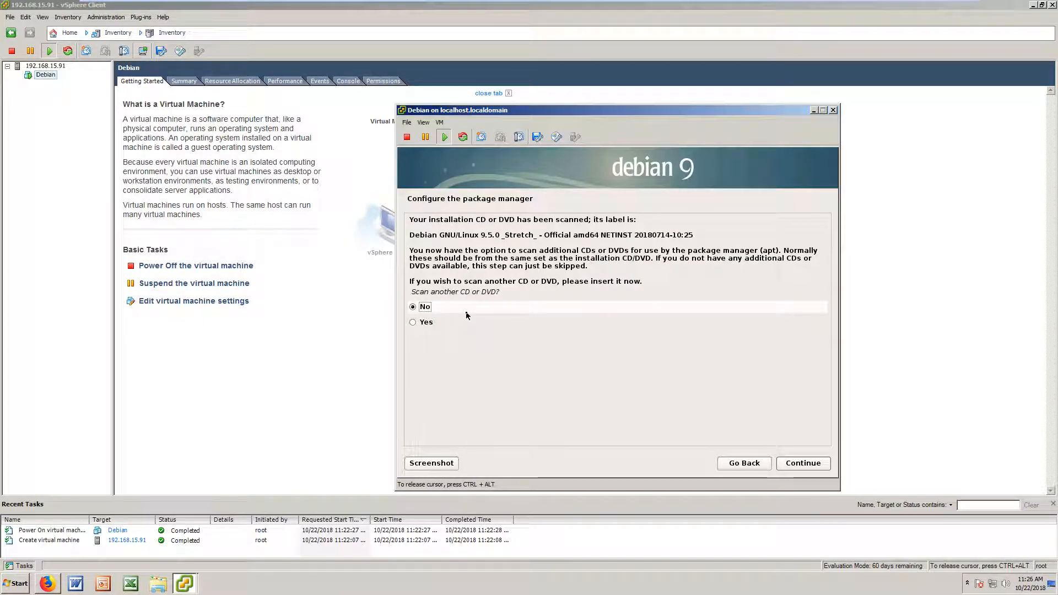
Step: Skip scanning another CD, use the ftp.us.debian.org mirror, and leave the proxy blank
{"action": "key", "text": "Return"}
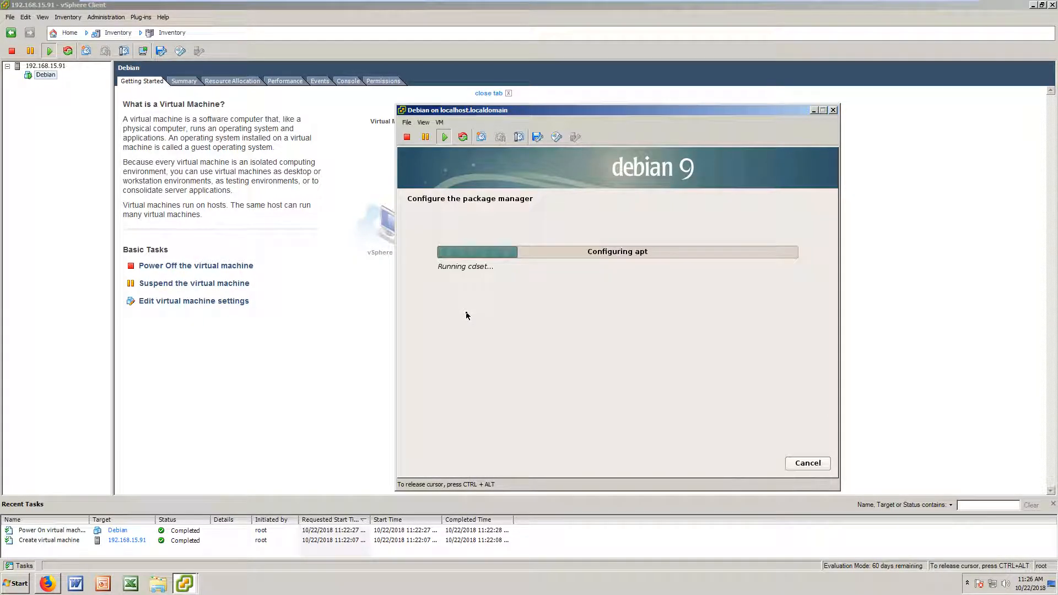
{"action": "key", "text": "Return"}
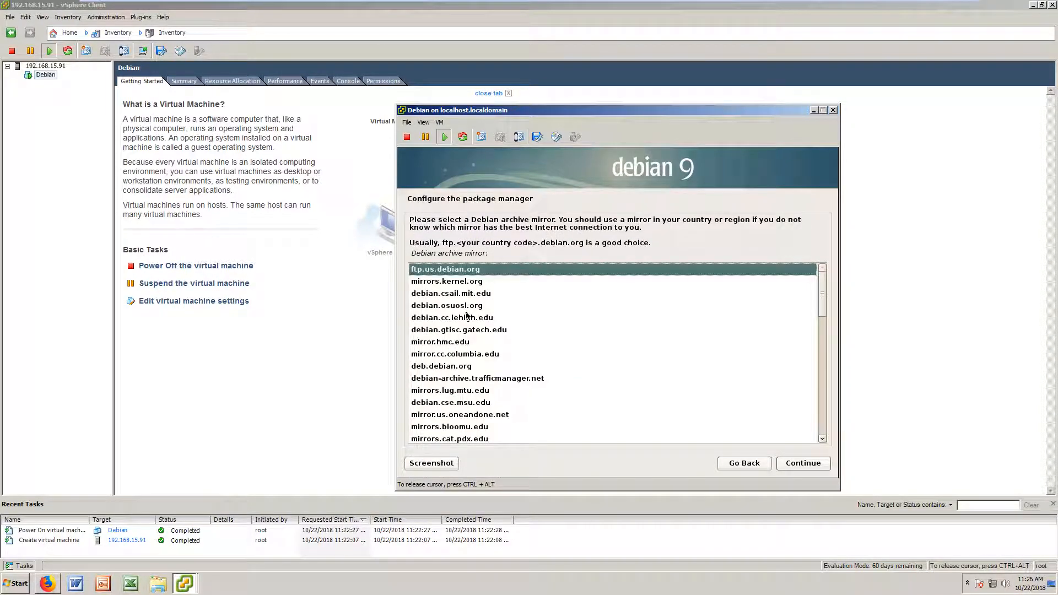
{"action": "key", "text": "Return"}
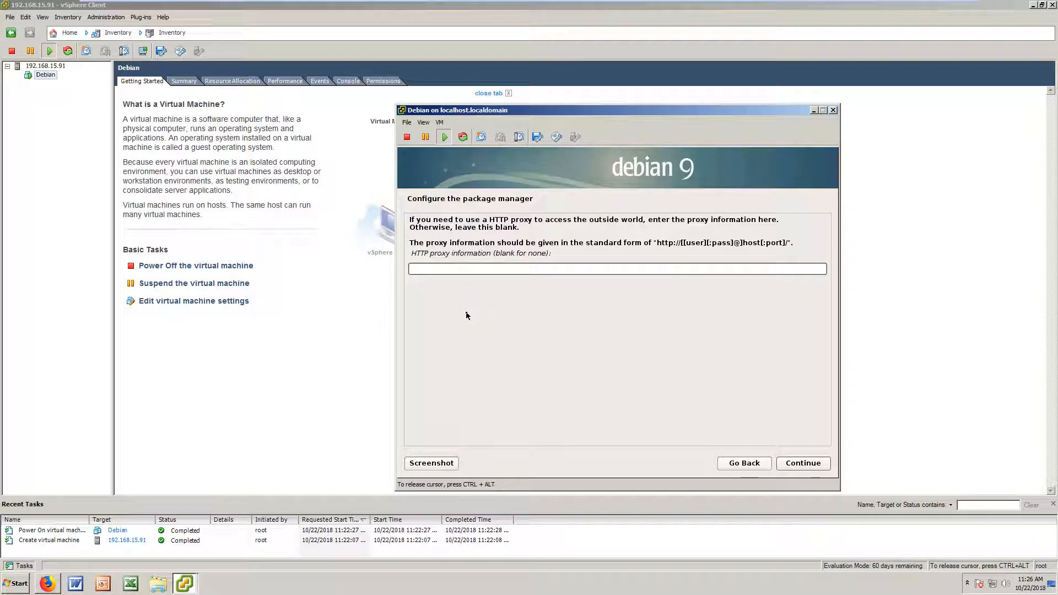
{"action": "key", "text": "Return"}
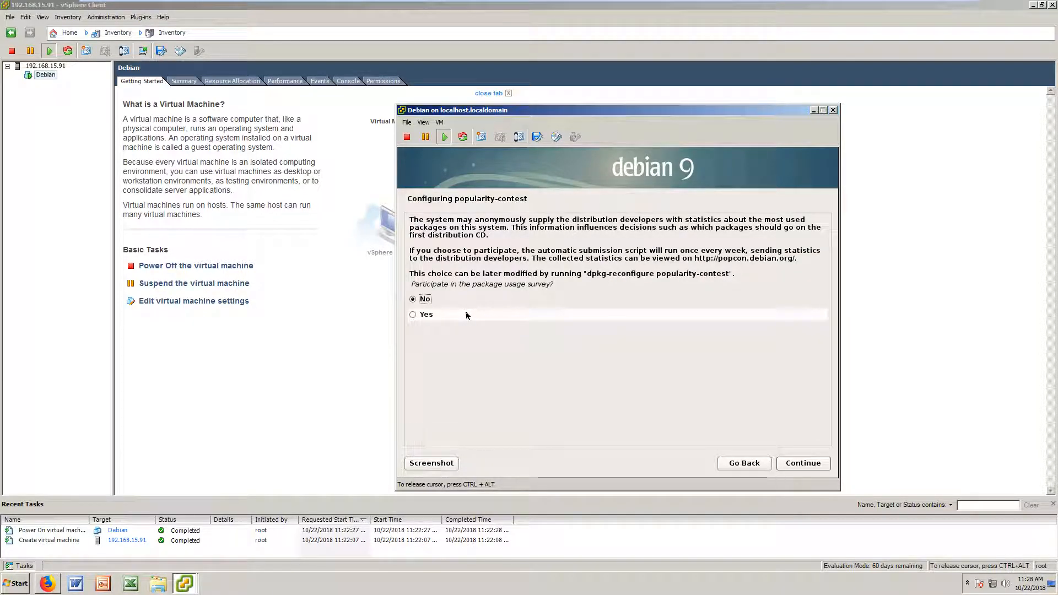
Step: Answer No to the popularity-contest package usage survey
{"action": "key", "text": "Return"}
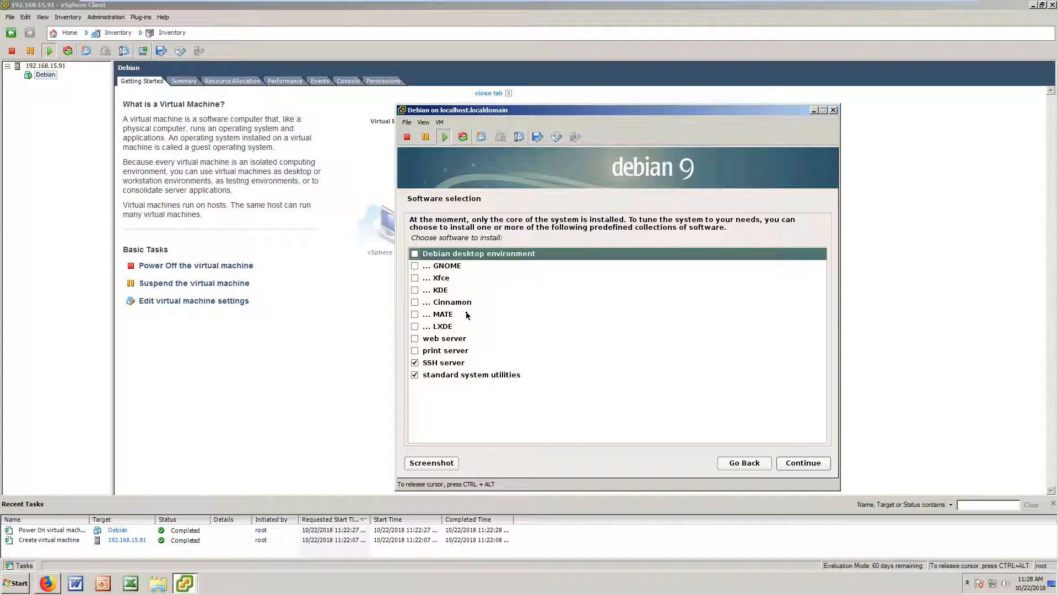
Step: In Debian's software selection, tick web server, keep SSH server, and untick standard system utilities
{"action": "key", "text": "Down"}
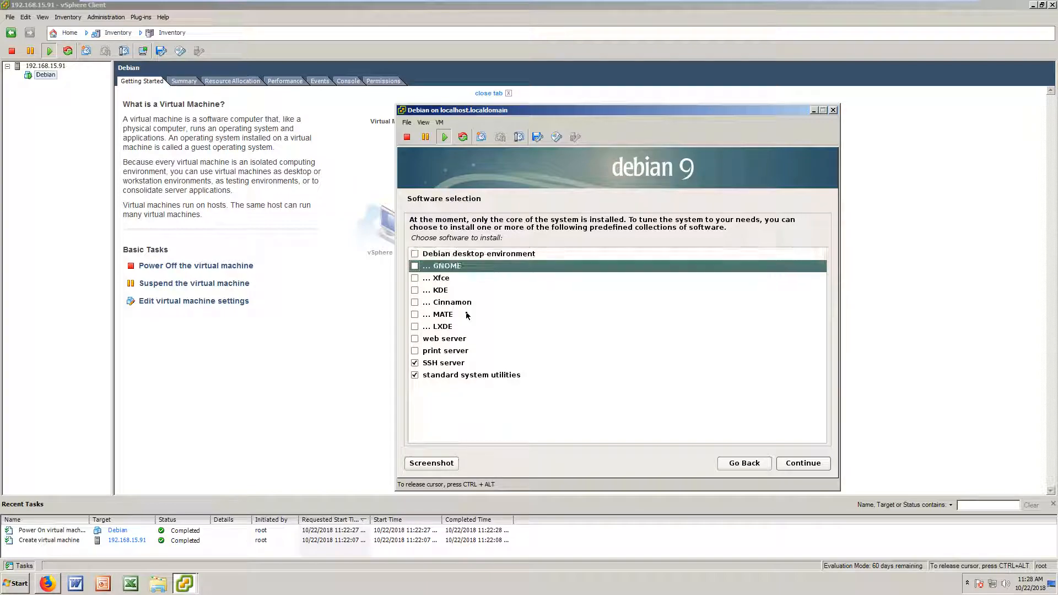
{"action": "key", "text": "Down"}
{"action": "key", "text": "Down"}
{"action": "key", "text": "Down"}
{"action": "key", "text": "Down"}
{"action": "key", "text": "Down"}
{"action": "key", "text": "Down"}
{"action": "key", "text": "space"}
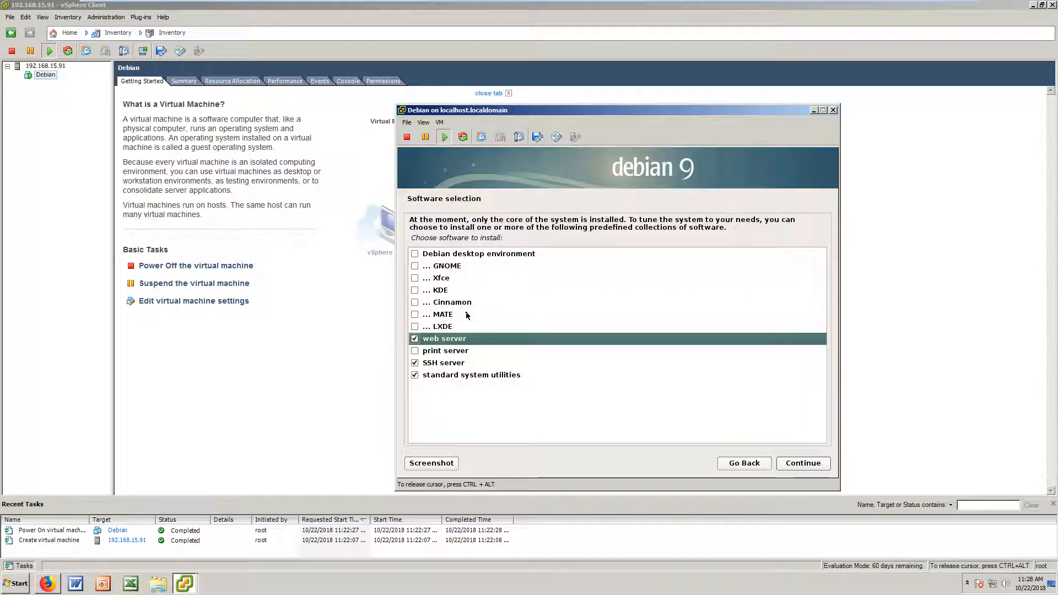
{"action": "key", "text": "Down"}
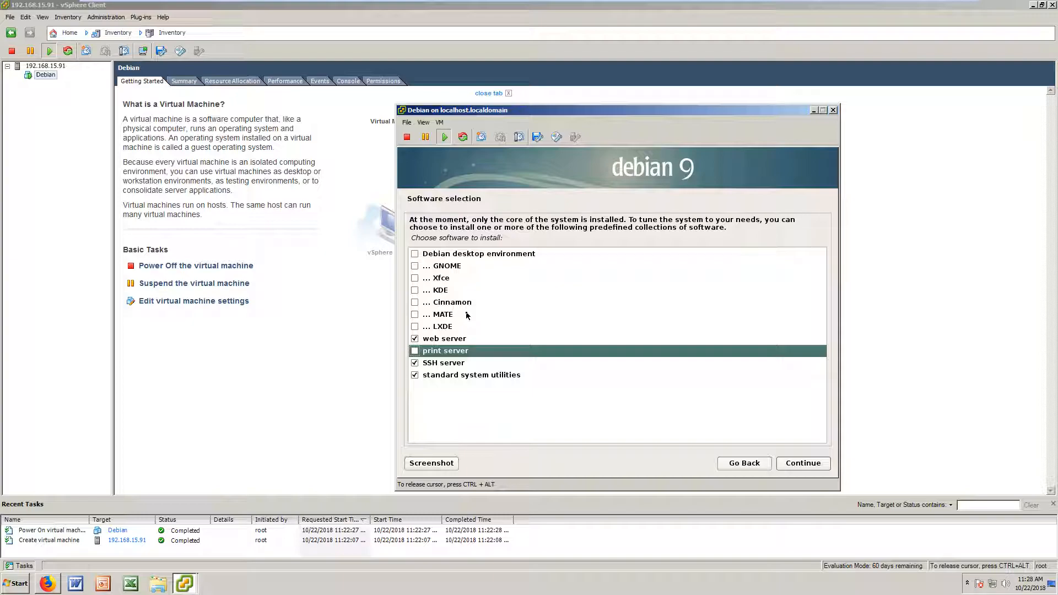
{"action": "key", "text": "Down"}
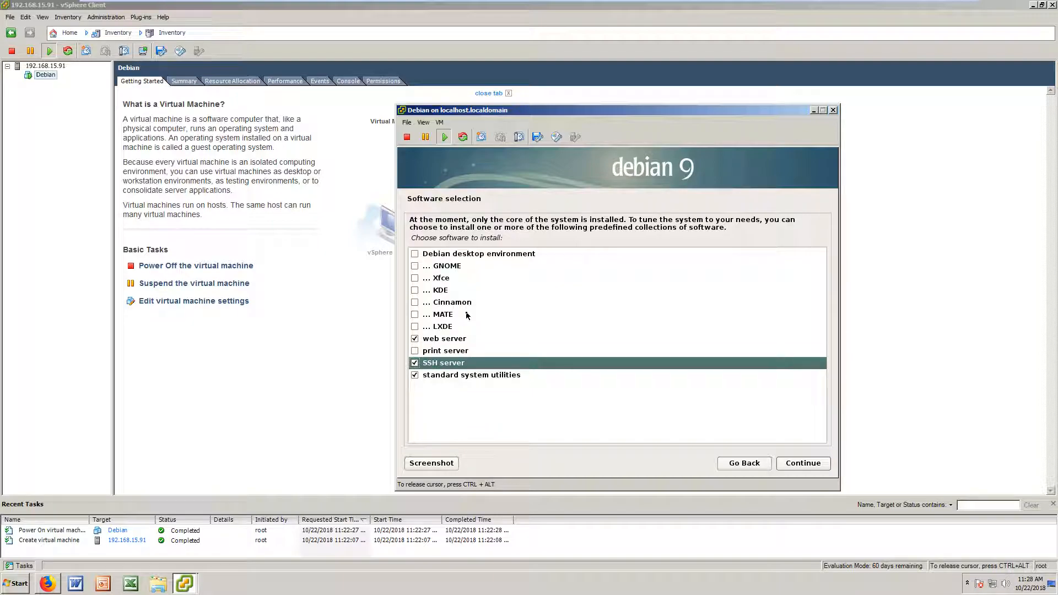
{"action": "key", "text": "Down"}
{"action": "key", "text": "space"}
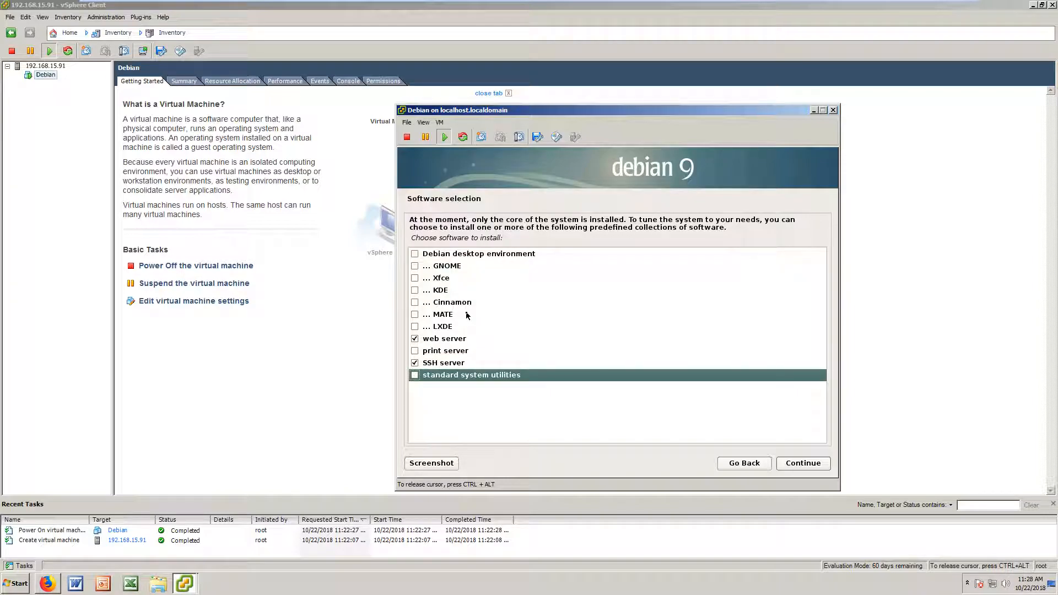
{"action": "left_click", "coordinate": [810, 466]}
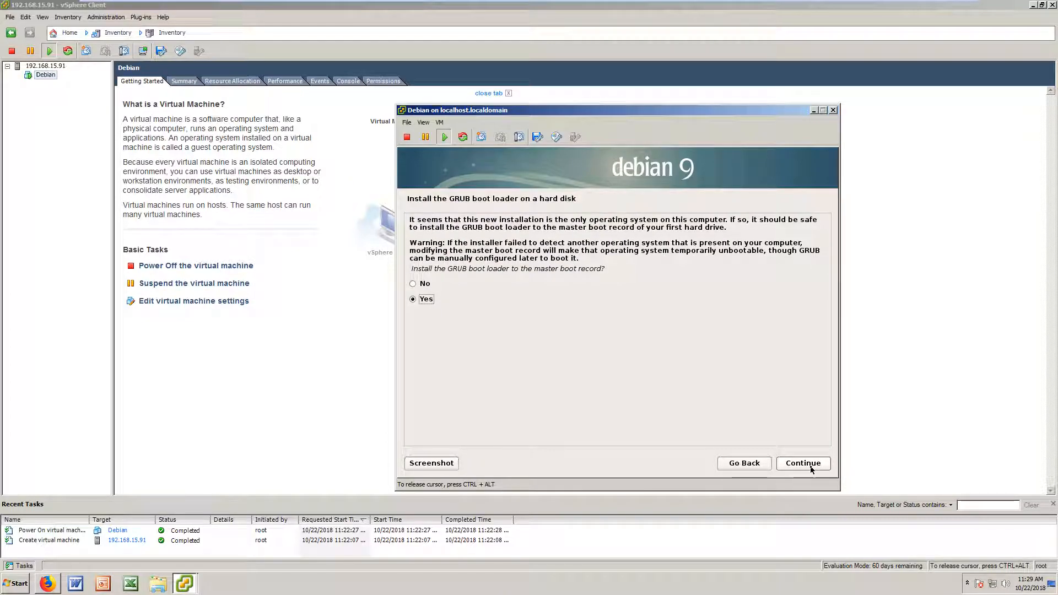
Step: Install the GRUB boot loader to the master boot record on /dev/sda
{"action": "left_click", "coordinate": [811, 470]}
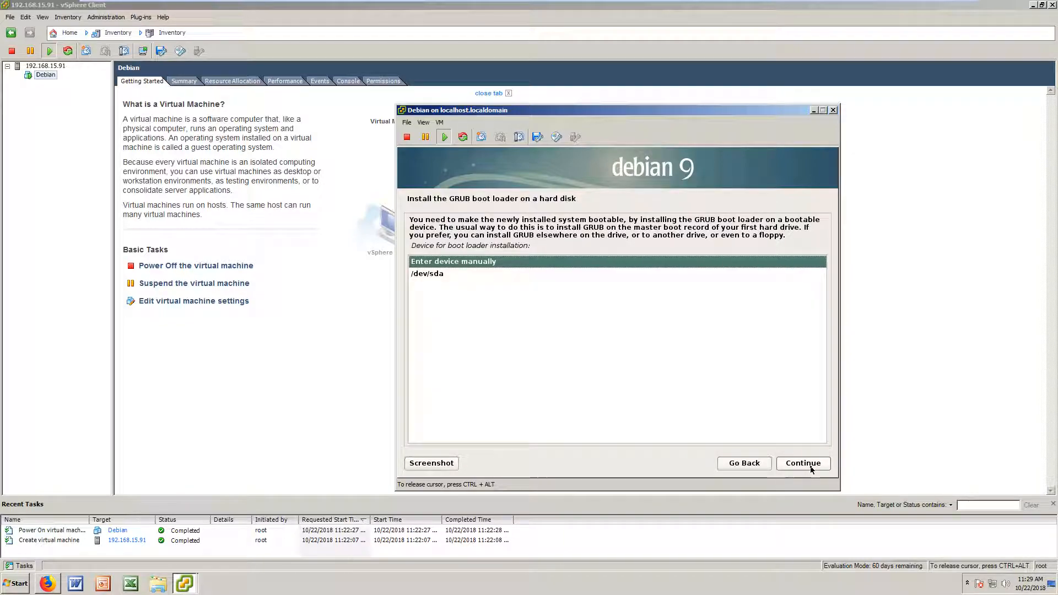
{"action": "key", "text": "Down"}
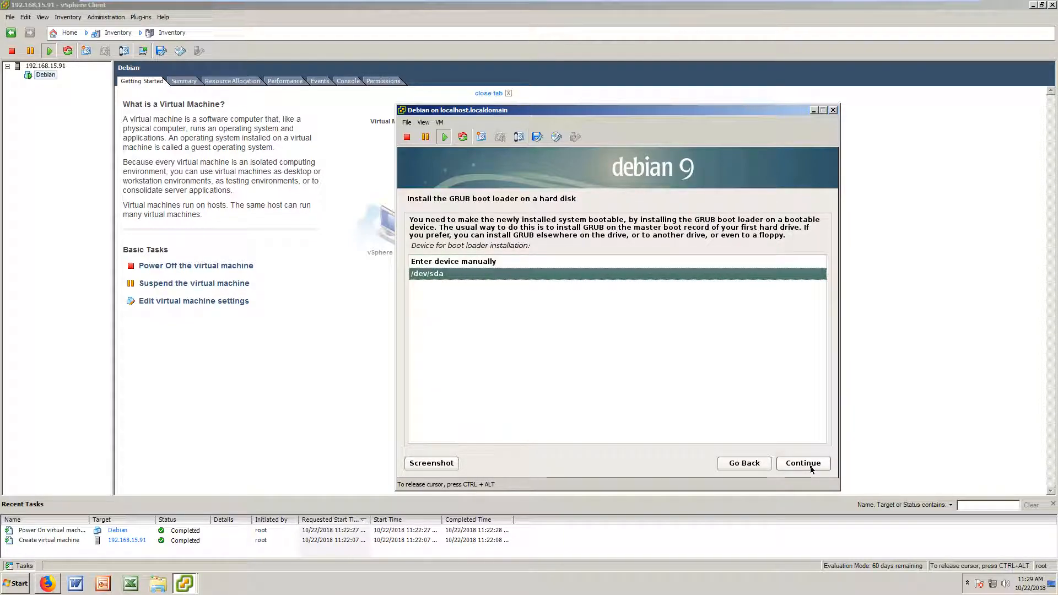
{"action": "left_click", "coordinate": [811, 470]}
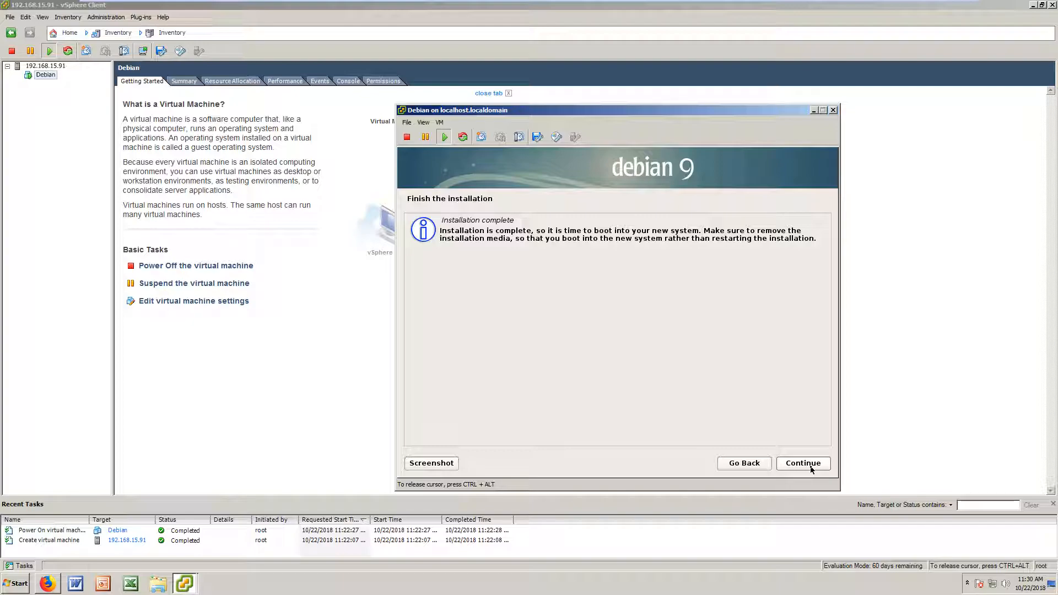
Step: Continue past 'Installation complete' so the VM reboots into the GRUB menu
{"action": "left_click", "coordinate": [812, 470]}
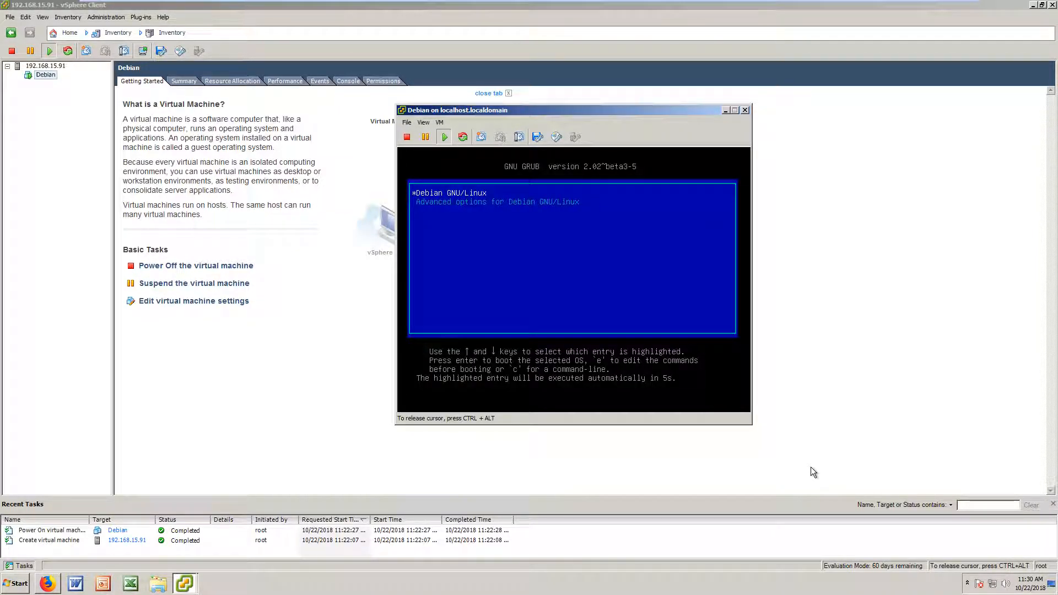
Step: Boot the Debian GNU/Linux entry from the GRUB menu immediately
{"action": "key", "text": "Return"}
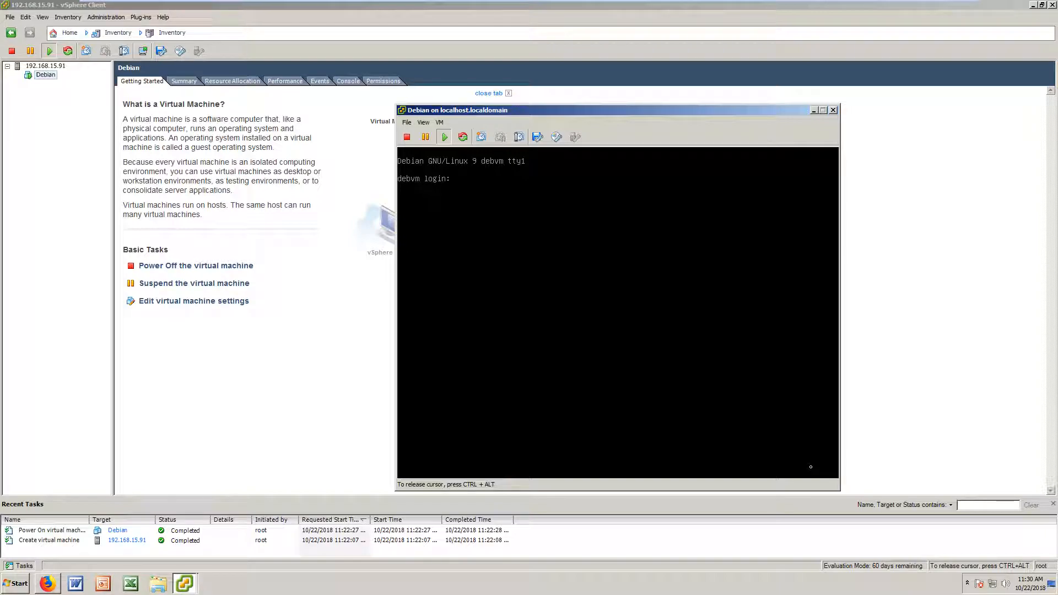
Step: Log in as root and ping 181.41.210.211, confirming 0% packet loss
{"action": "type", "text": "root"}
{"action": "key", "text": "Return"}
{"action": "key", "text": "Return"}
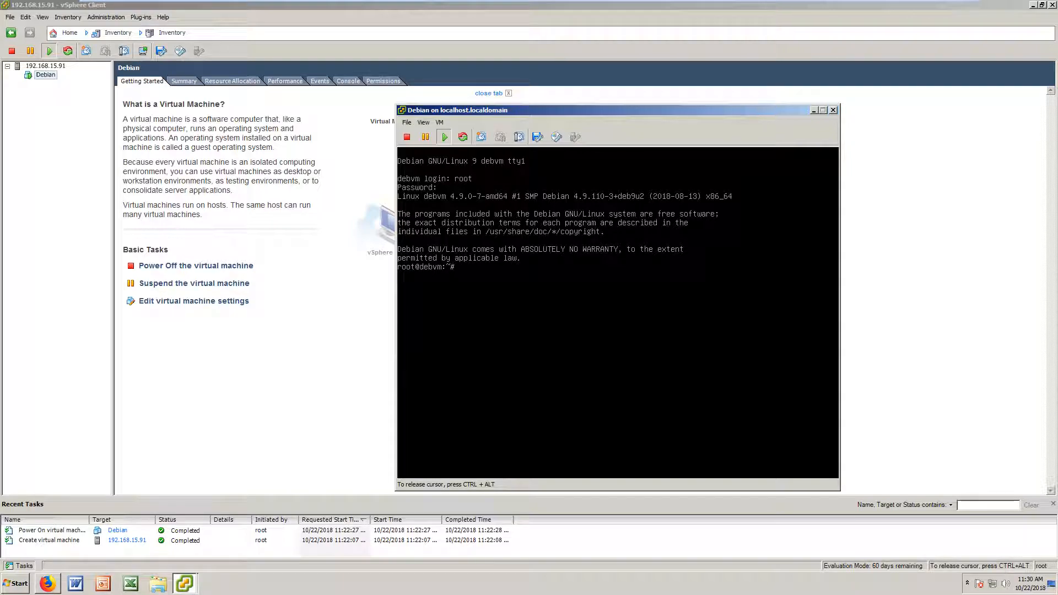
{"action": "type", "text": "ping 181.41.210.211"}
{"action": "key", "text": "Return"}
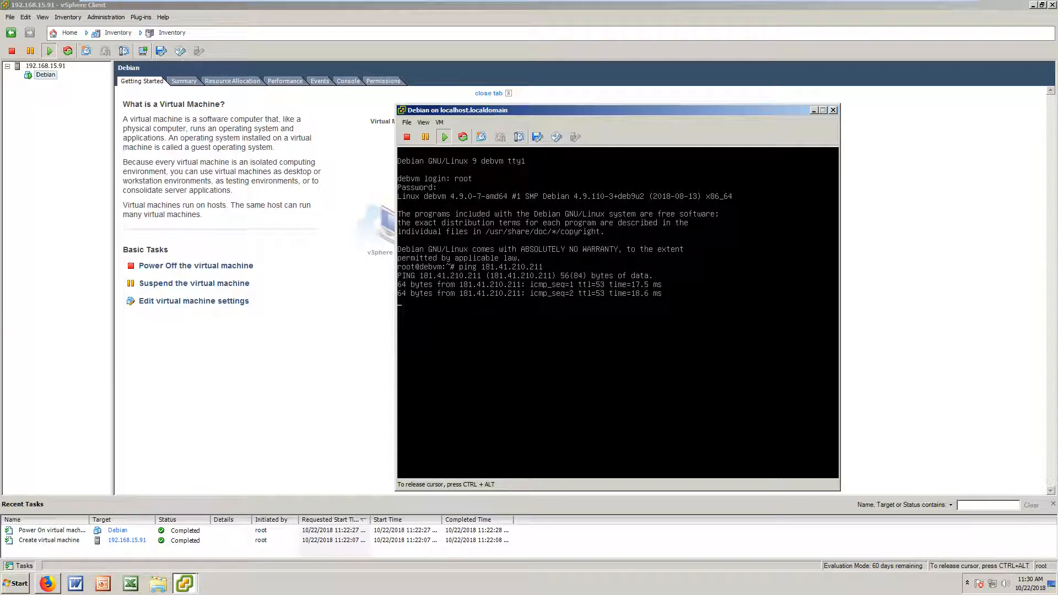
{"action": "key", "text": "ctrl+c"}
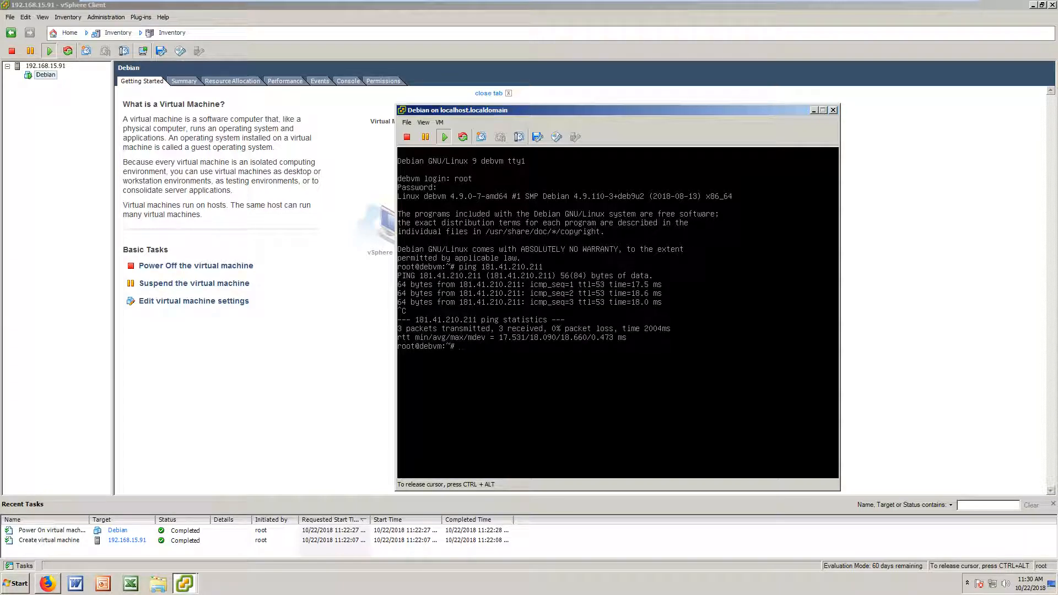
Step: Start typing the apt-get update command at the root prompt
{"action": "type", "text": "aot-0g"}
{"action": "key", "text": "BackSpace"}
{"action": "key", "text": "BackSpace"}
{"action": "type", "text": "pt-gety updarg"}
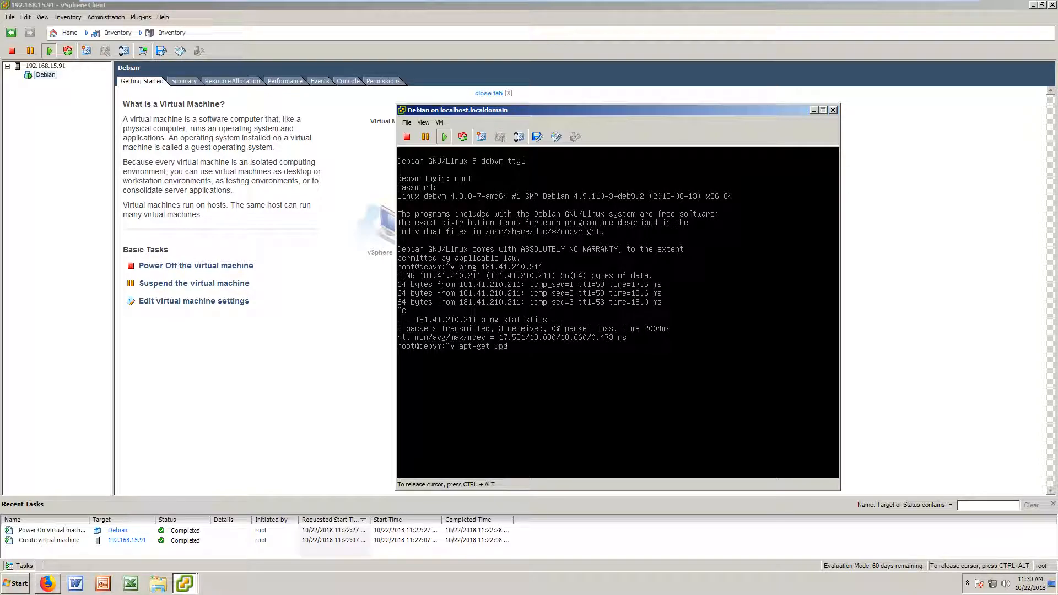
Step: Correct and run apt-get update to refresh the package lists
{"action": "key", "text": "BackSpace"}
{"action": "type", "text": "te"}
{"action": "key", "text": "Return"}
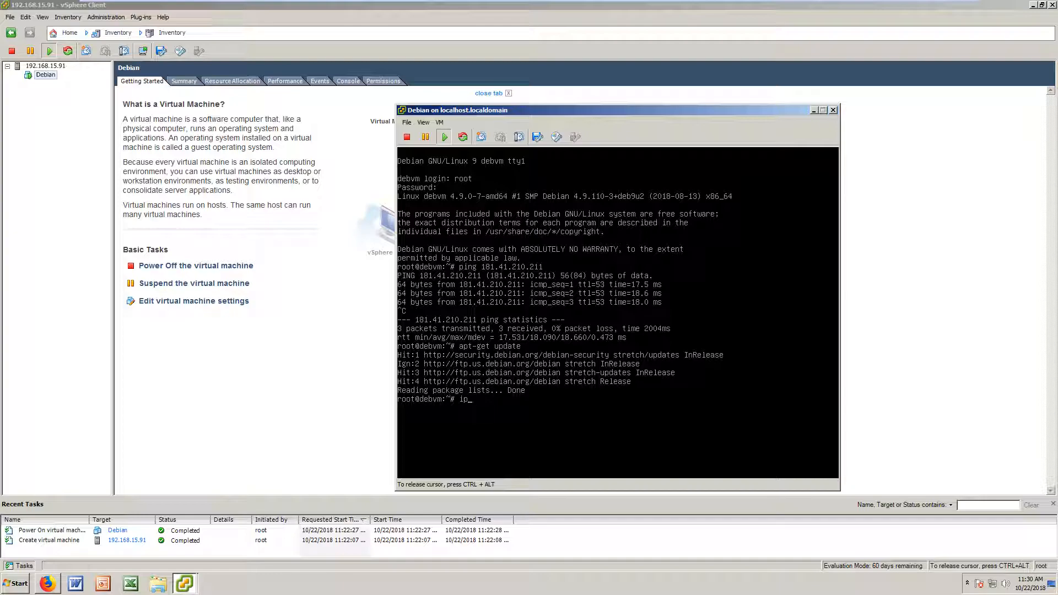
Step: Run ip addr show to find ens32 at 192.168.15.92/24, then switch to Firefox
{"action": "type", "text": "addr show"}
{"action": "key", "text": "Return"}
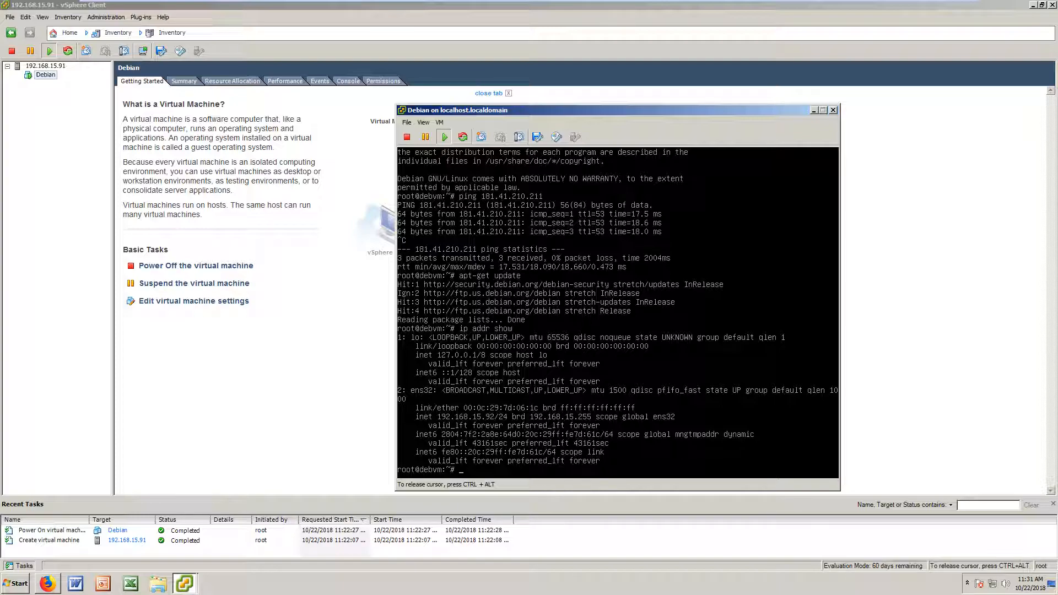
{"action": "key", "text": "ctrl+alt"}
{"action": "left_click", "coordinate": [47, 583]}
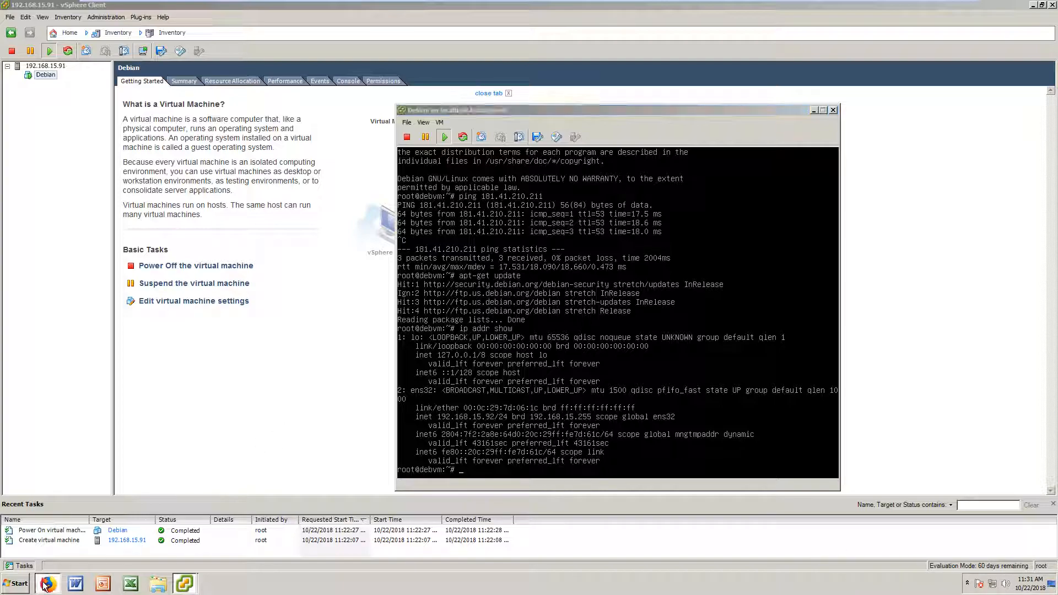
Step: Browse to 192.168.15.92 and check the Apache2 Debian Default Page reading 'It works!'
{"action": "left_click", "coordinate": [324, 36]}
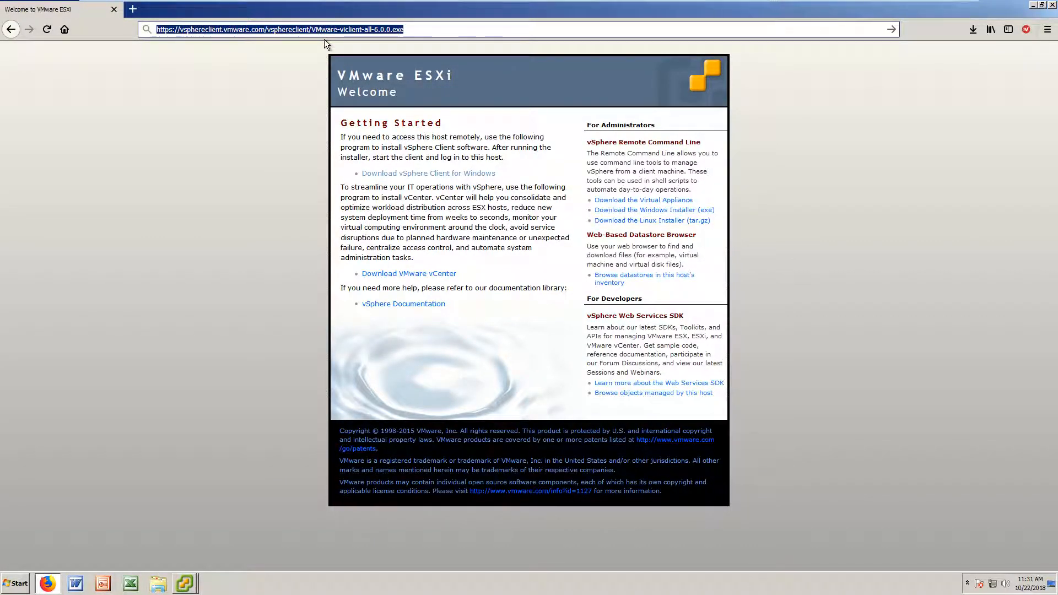
{"action": "type", "text": "192.168.159"}
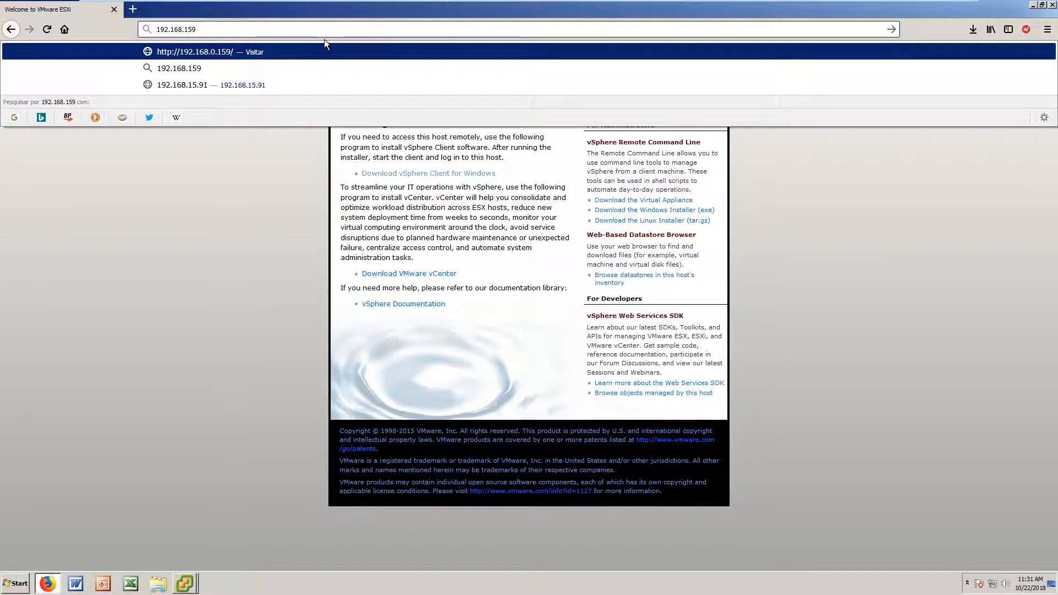
{"action": "key", "text": "BackSpace"}
{"action": "type", "text": ".92"}
{"action": "key", "text": "Return"}
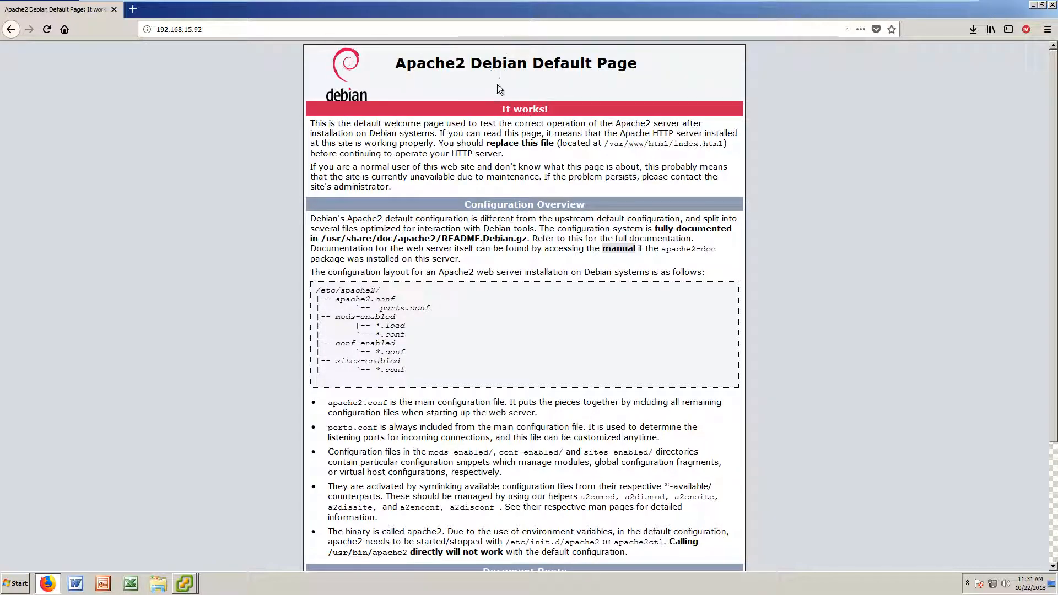
{"action": "scroll", "coordinate": [570, 159], "scroll_direction": "down", "scroll_amount": 5}
{"action": "scroll", "coordinate": [570, 159], "scroll_direction": "up", "scroll_amount": 6}
Step: Minimize Firefox and the Debian VM console window to reveal the vSphere Client's Getting Started page
{"action": "mouse_move", "coordinate": [187, 583]}
{"action": "left_click", "coordinate": [178, 555]}
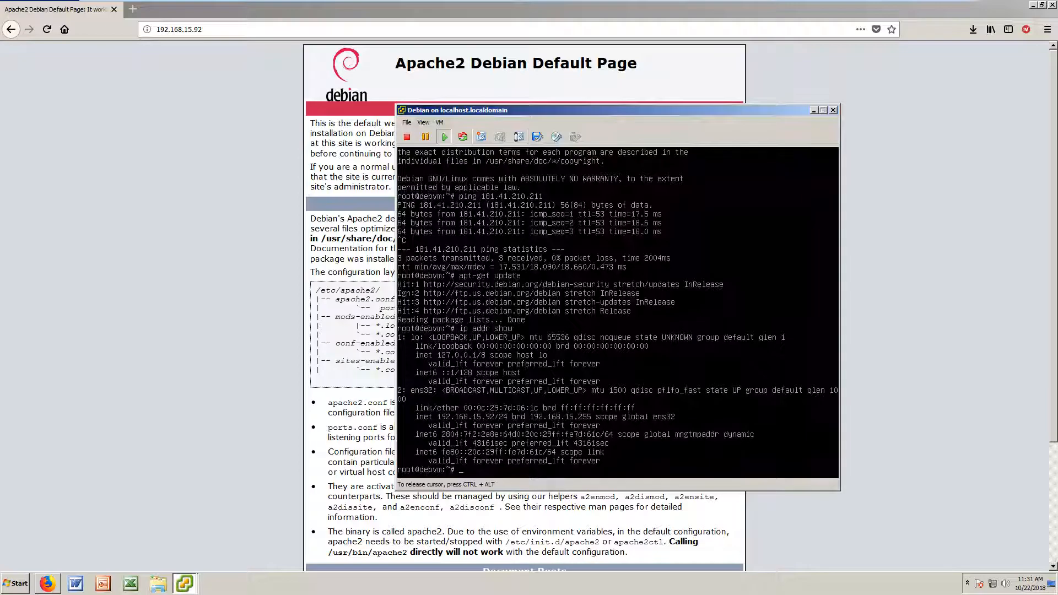
{"action": "left_click_drag", "start_coordinate": [602, 107], "coordinate": [600, 145]}
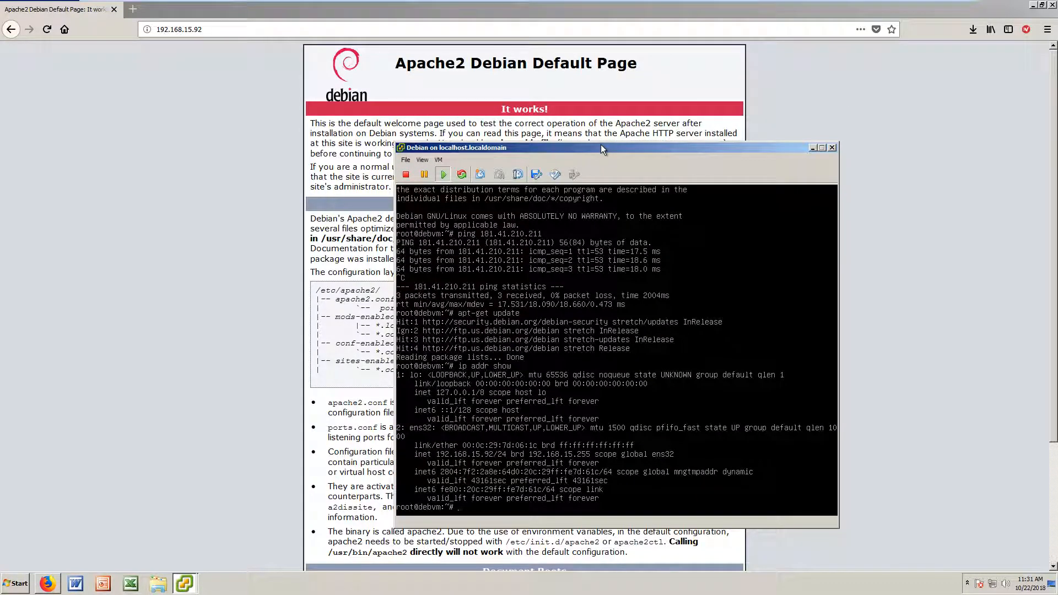
{"action": "left_click", "coordinate": [1032, 5]}
{"action": "left_click_drag", "start_coordinate": [565, 149], "coordinate": [580, 207]}
{"action": "left_click", "coordinate": [827, 204]}
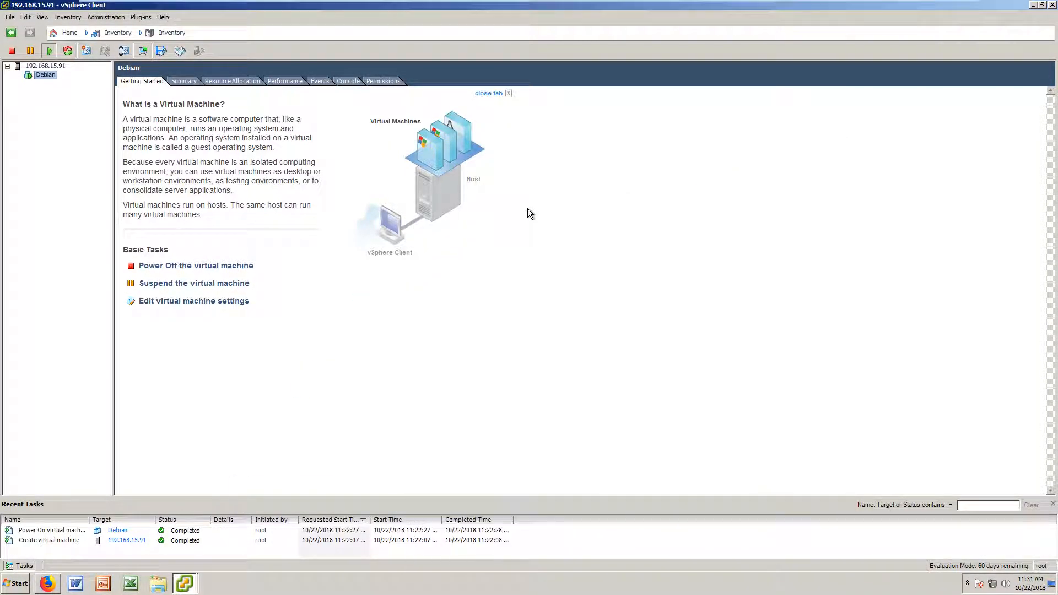